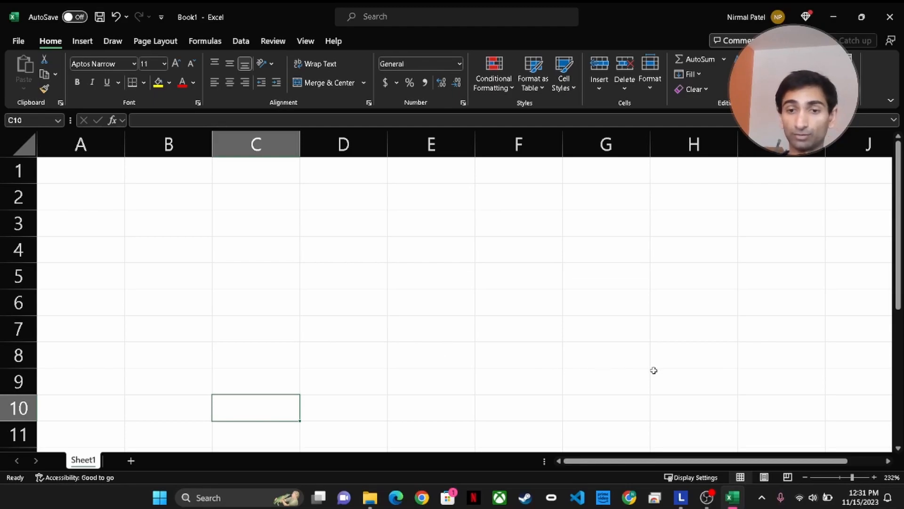
Search Windows for 'cursor' and open the Text cursor thickness settings
left_click(230, 496)
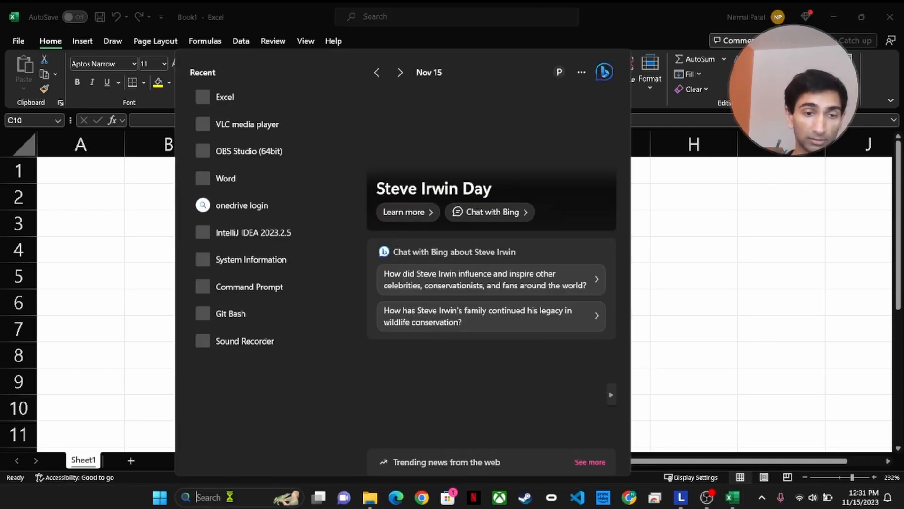
type("cur")
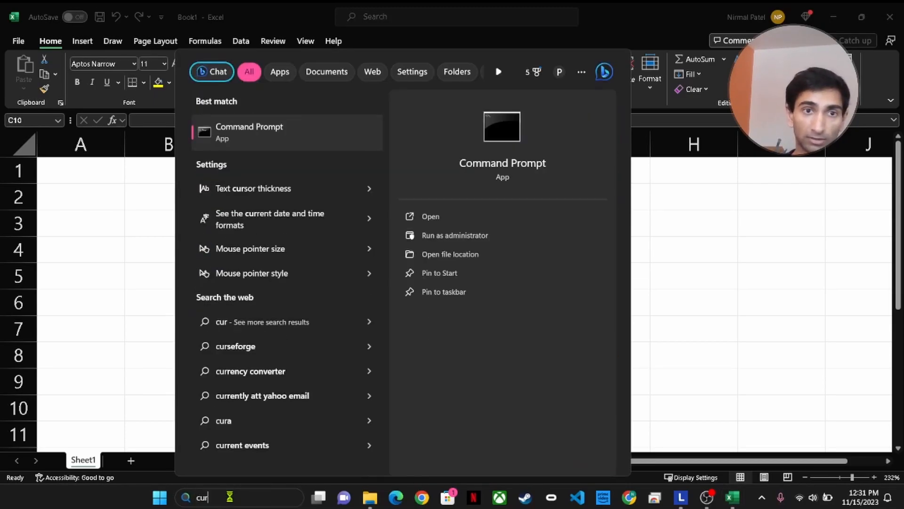
type("sor")
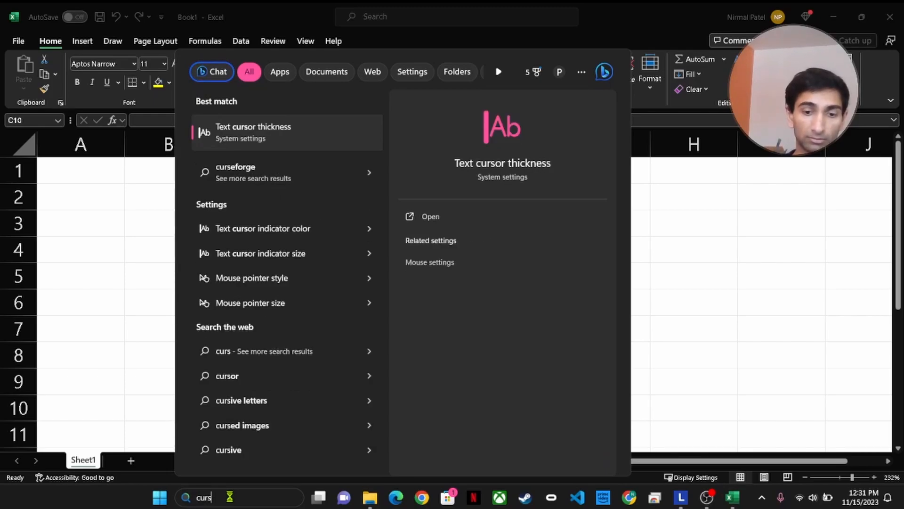
left_click(302, 137)
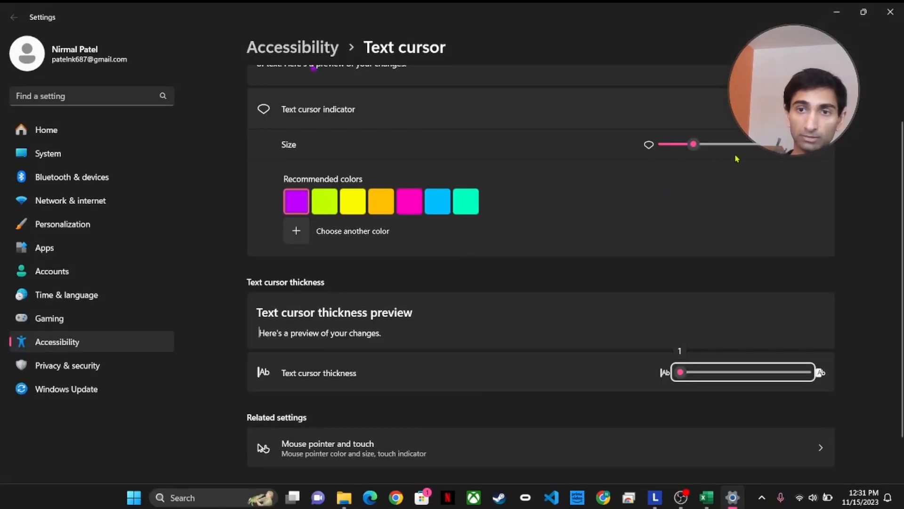
Set the text cursor indicator size to 2
left_click(748, 154)
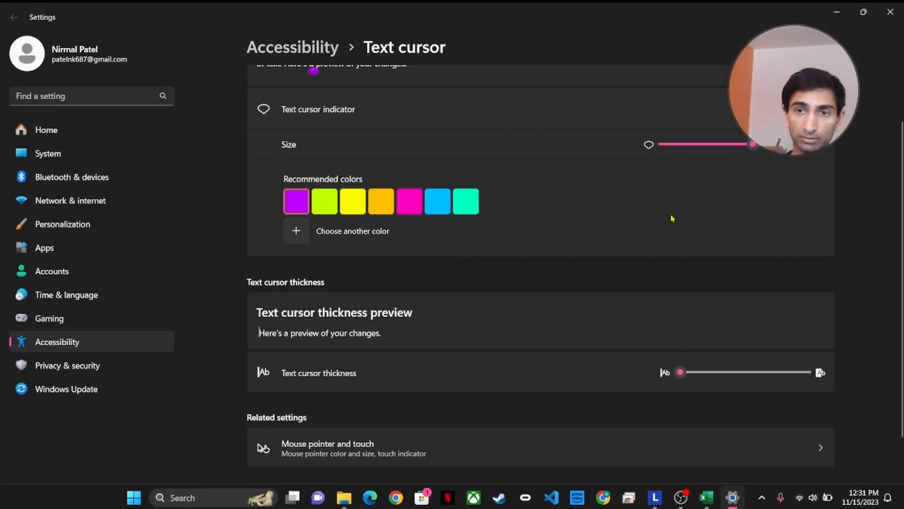
left_click_drag(753, 145, 680, 148)
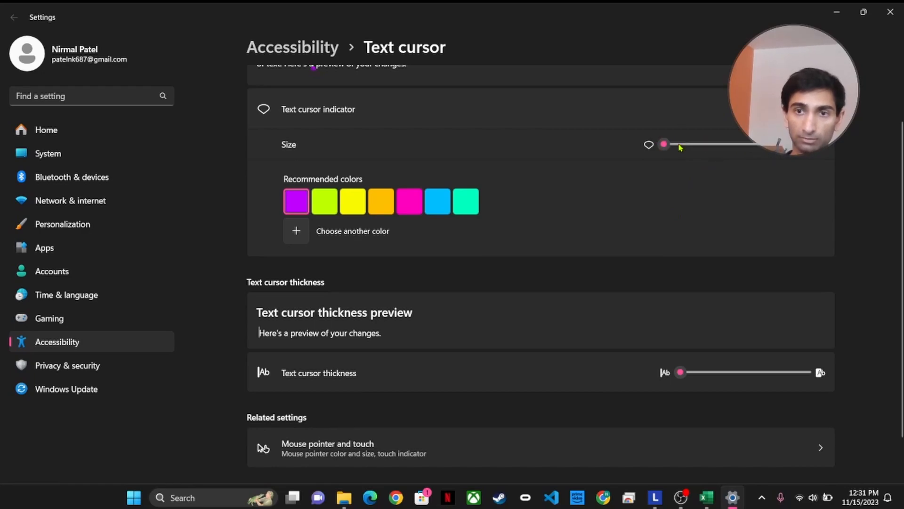
scroll(733, 269, "down", 1)
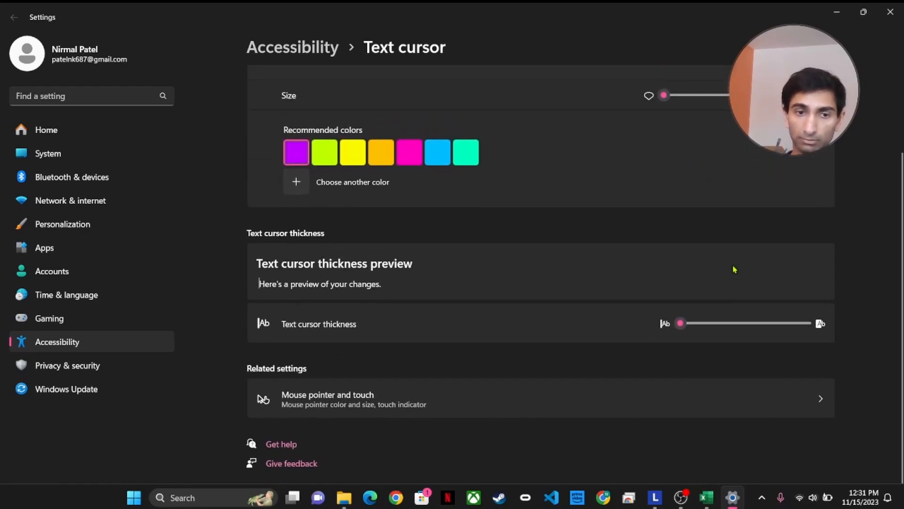
scroll(733, 270, "up", 3)
mouse_move(696, 210)
left_mouse_down()
mouse_move(723, 210)
mouse_move(694, 211)
left_mouse_up()
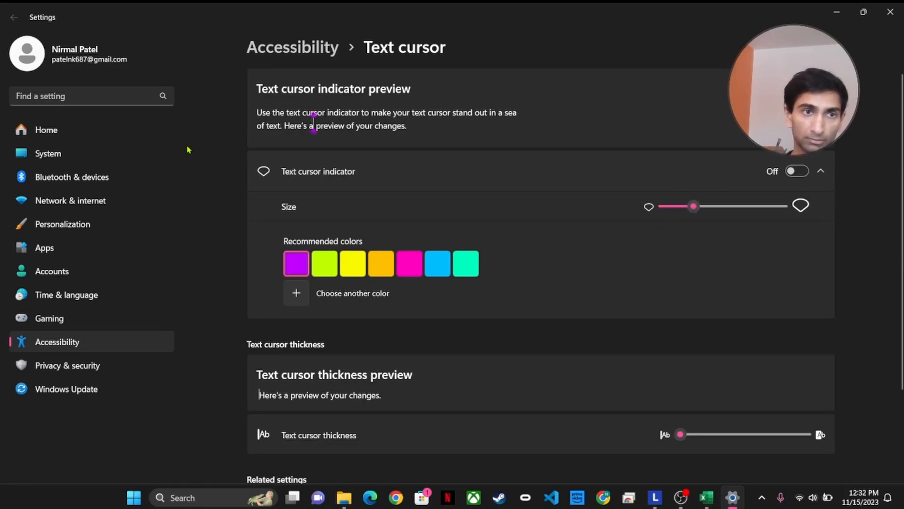
Search Settings for 'cursor' to find the mouse pointer options
left_click(189, 497)
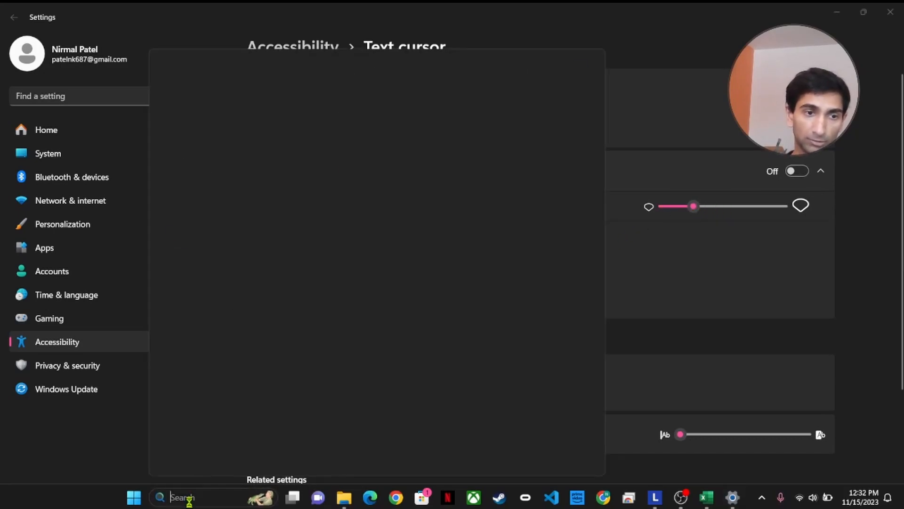
type("cursor")
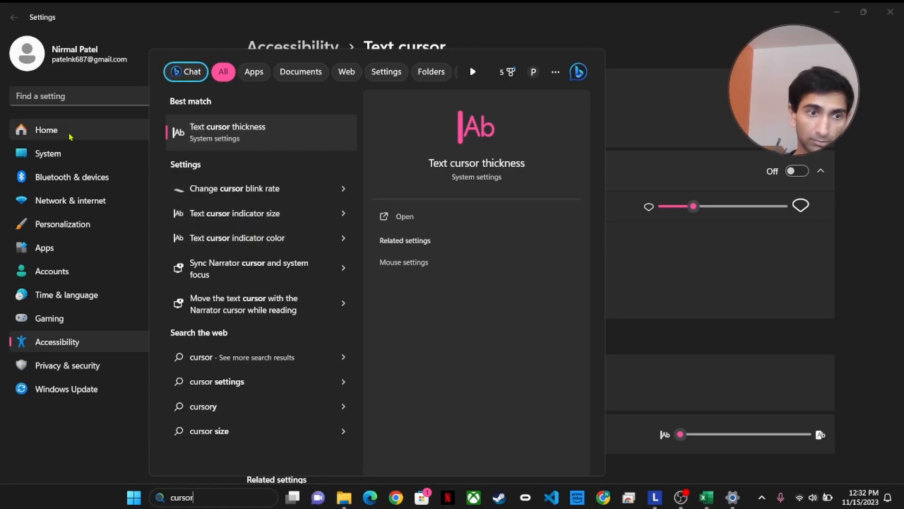
left_click(32, 99)
type("cursir")
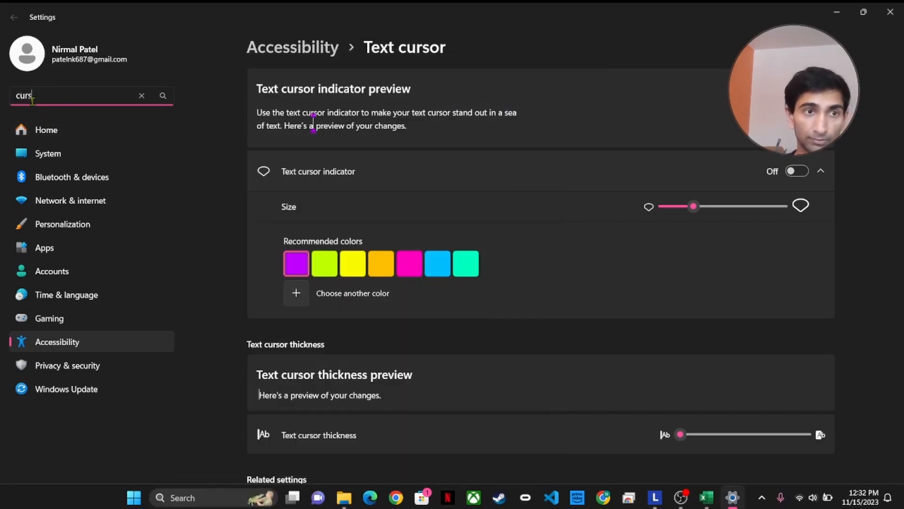
key("BackSpace")
key("BackSpace")
type("or")
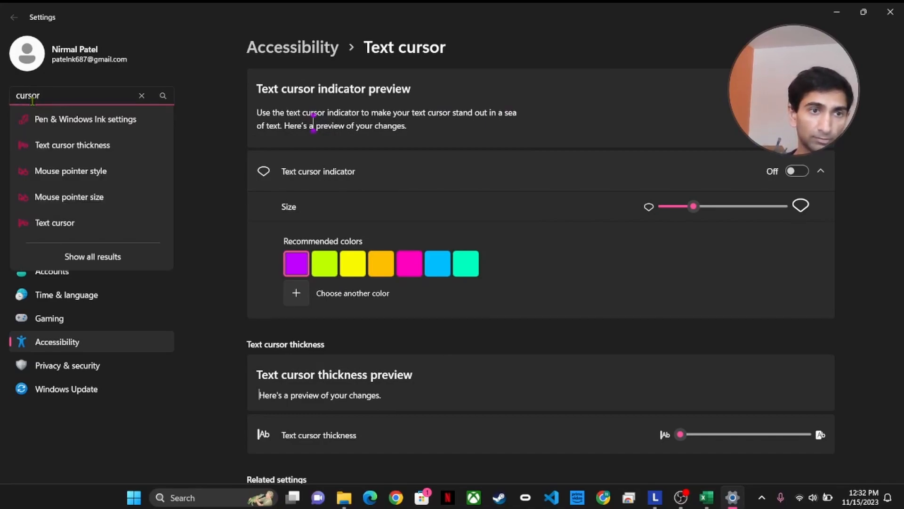
Set the mouse pointer to a moderate size under Mouse pointer style, then minimize Settings
left_click(88, 171)
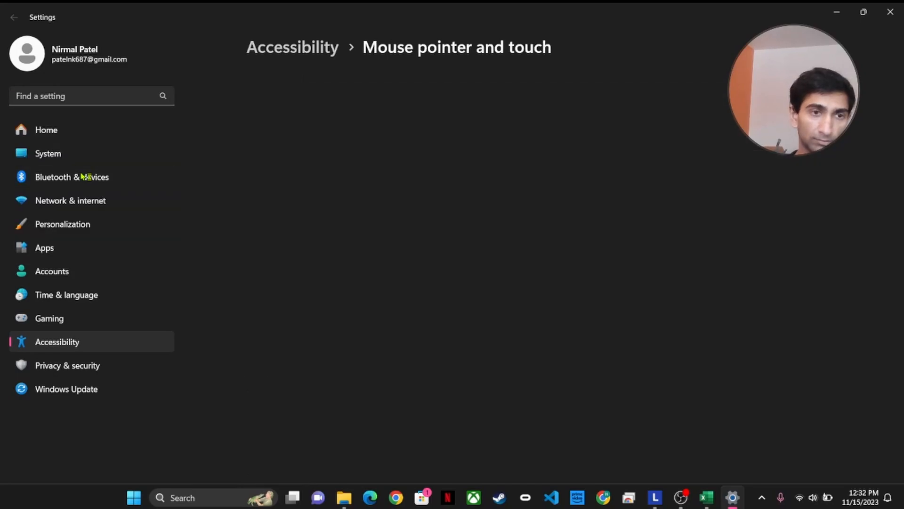
mouse_move(678, 338)
left_click_drag(679, 336, 782, 335)
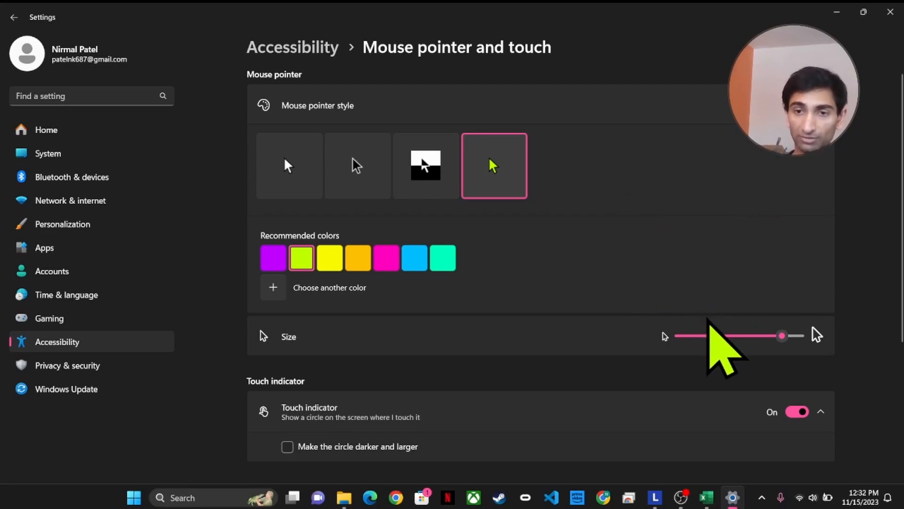
left_click(712, 337)
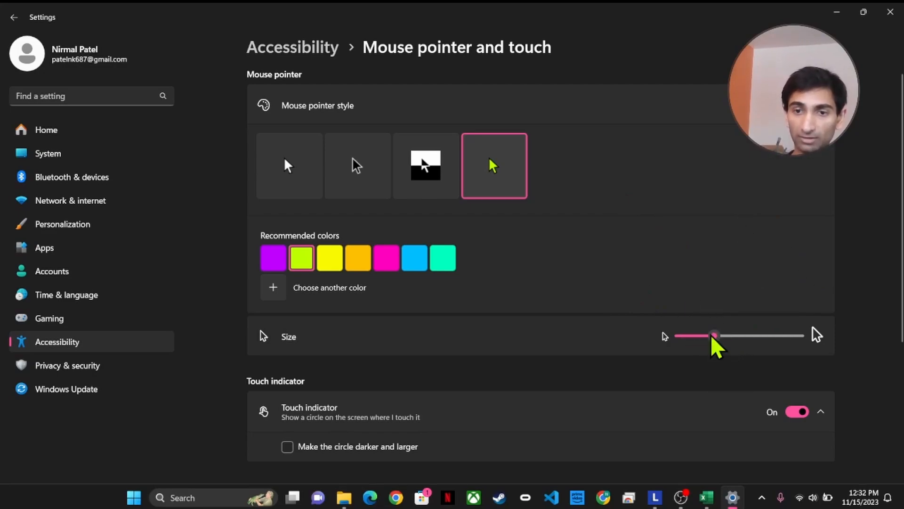
left_click(831, 14)
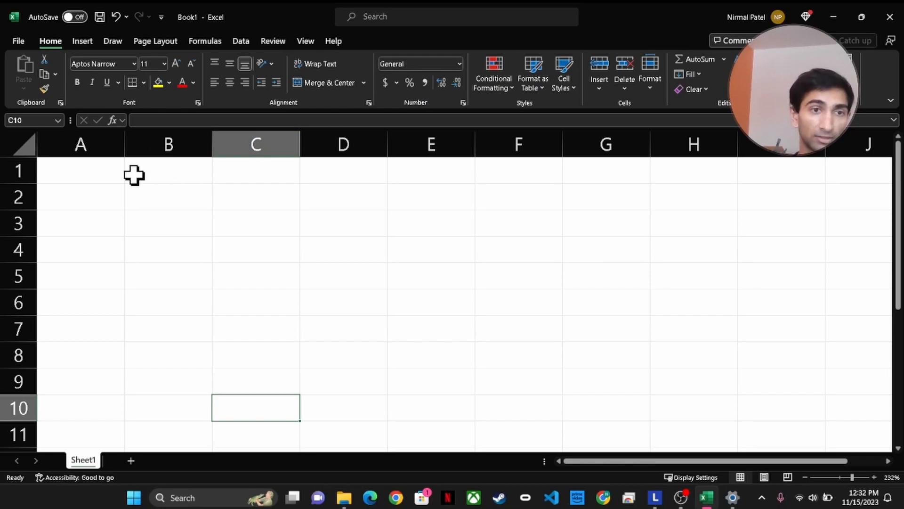
Enter the headers Name, Last Name and Address in A1 to C1
left_click(93, 176)
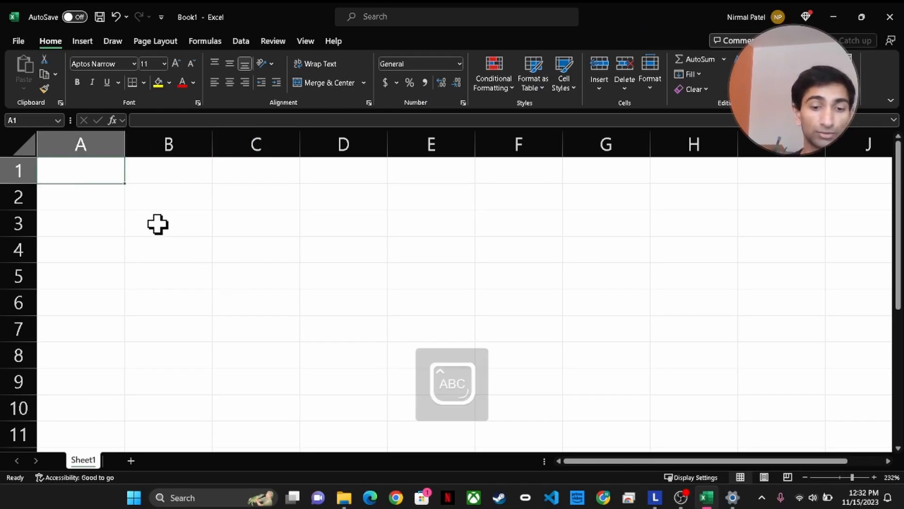
type("Name")
key("Return")
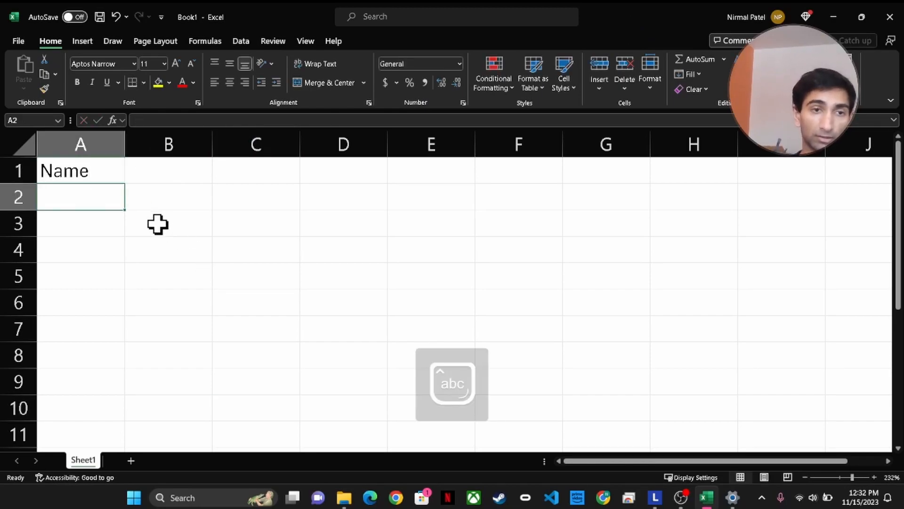
left_click(184, 181)
type("Last Name")
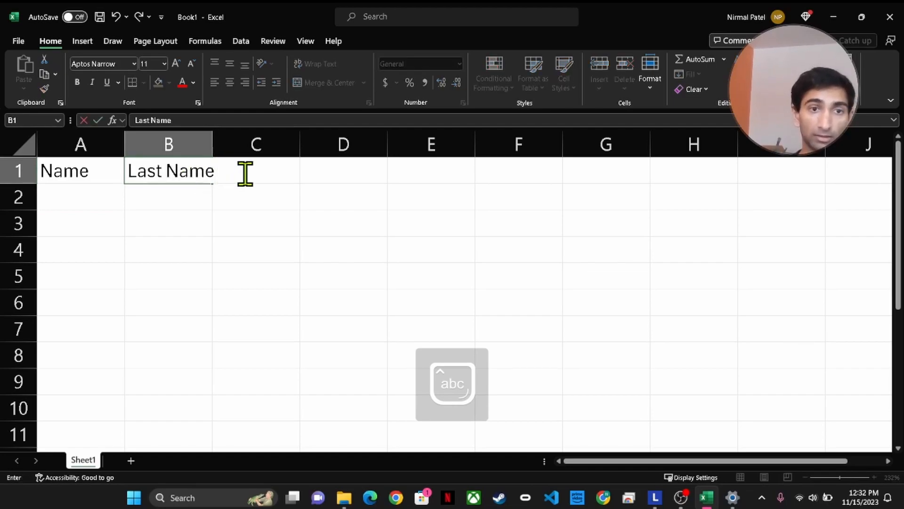
key("Tab")
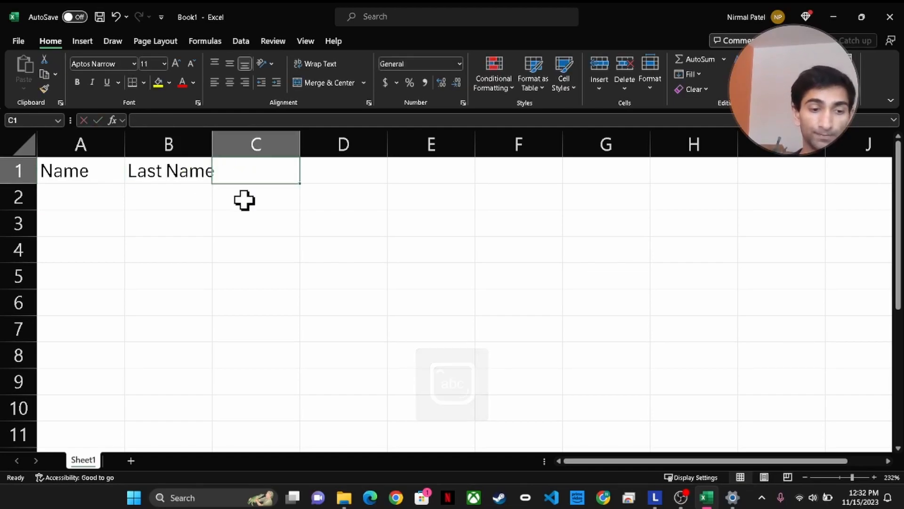
type("Addresss")
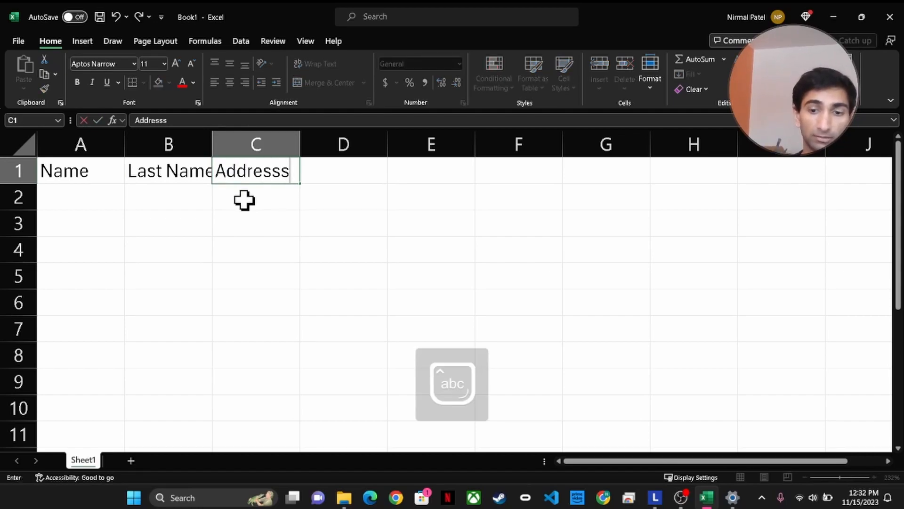
key("BackSpace")
key("Tab")
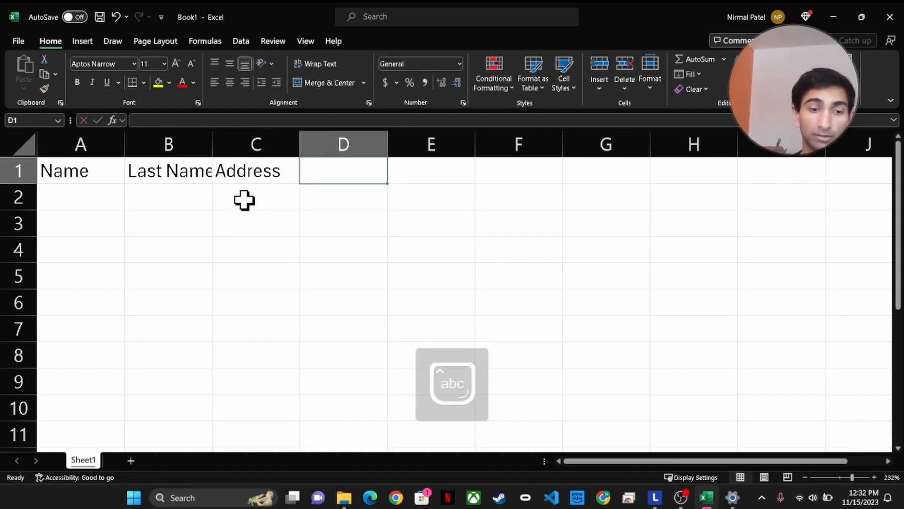
Enter the headers City, State and Zipcode in D1 to F1
type("City")
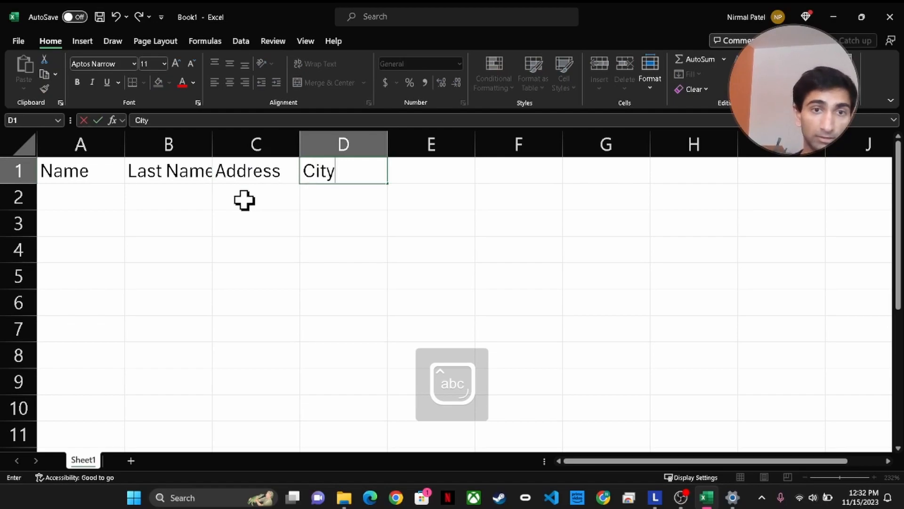
key("Tab")
type("S")
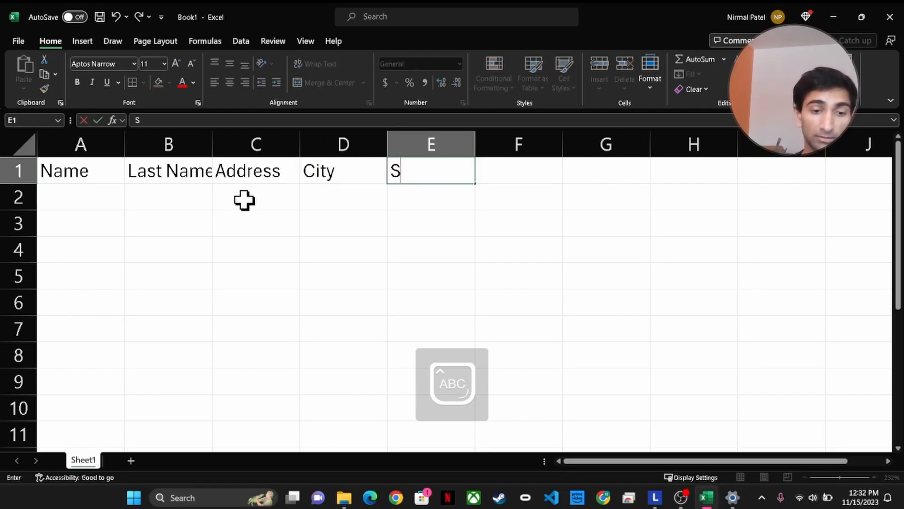
type("T")
key("BackSpace")
key("Caps_Lock")
type("tate")
key("Tab")
key("Caps_Lock")
type("Z")
key("Caps_Lock")
type("iop")
key("BackSpace")
key("BackSpace")
type("pcode")
key("Return")
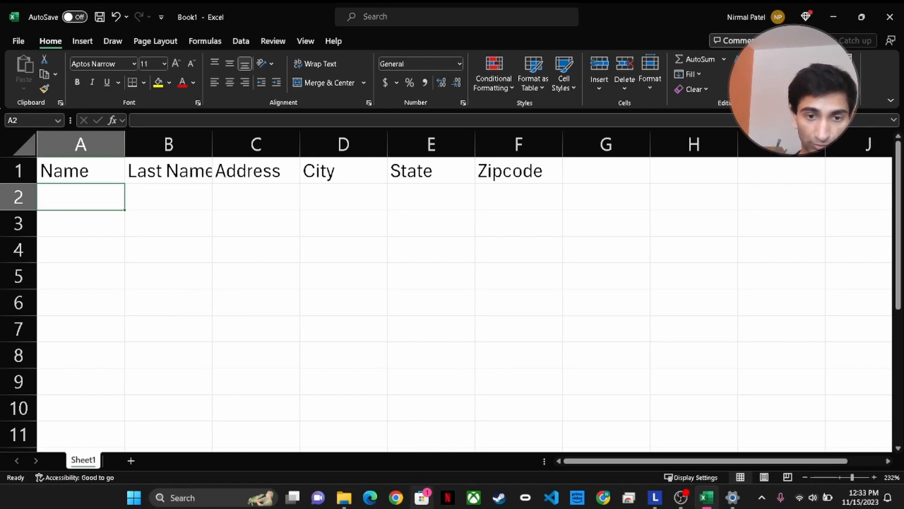
Bring the Chrome window over Excel and maximize it
left_click(605, 498)
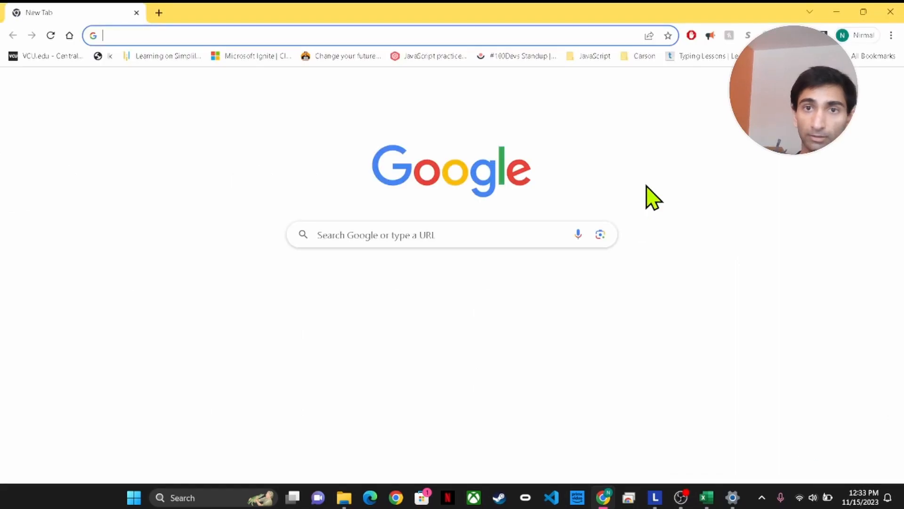
left_click_drag(649, 15, 0, 61)
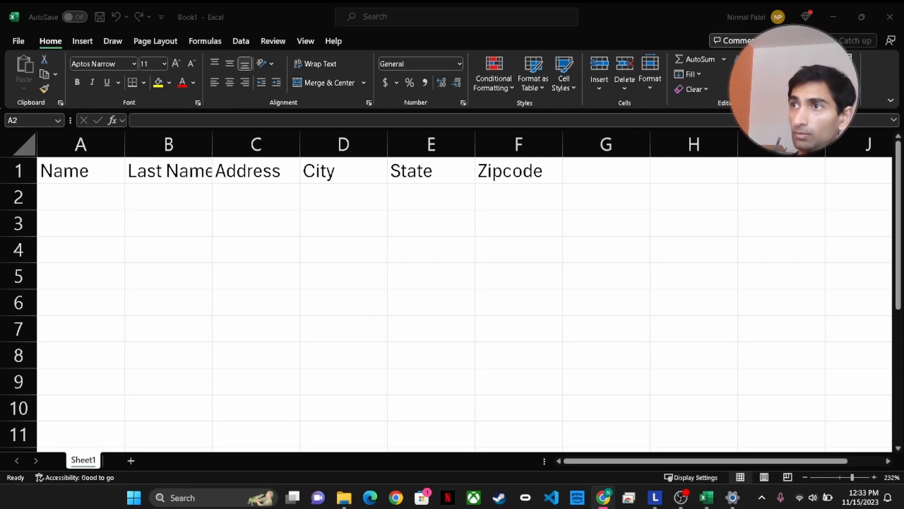
left_click_drag(903, 79, 576, 58)
double_click(540, 65)
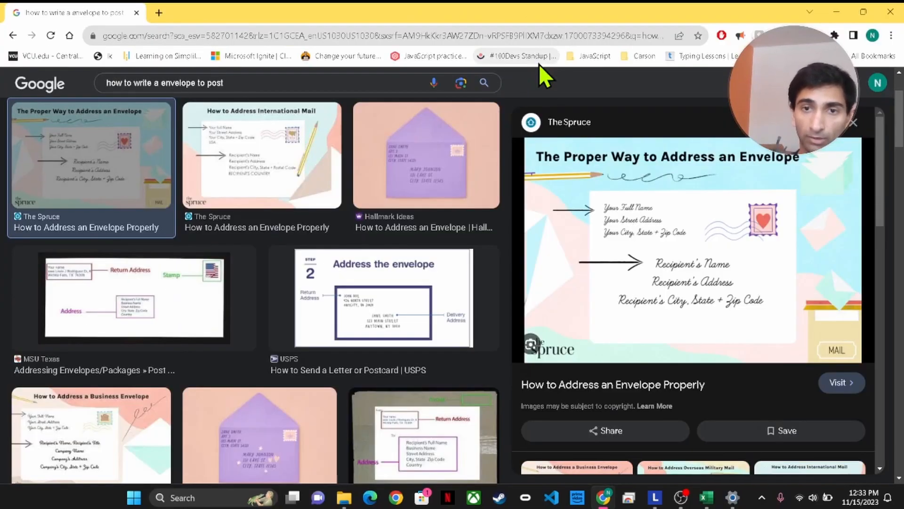
Open The Spruce's envelope-addressing article and enlarge its envelope infographic
left_click(643, 166)
scroll(444, 213, "down", 20)
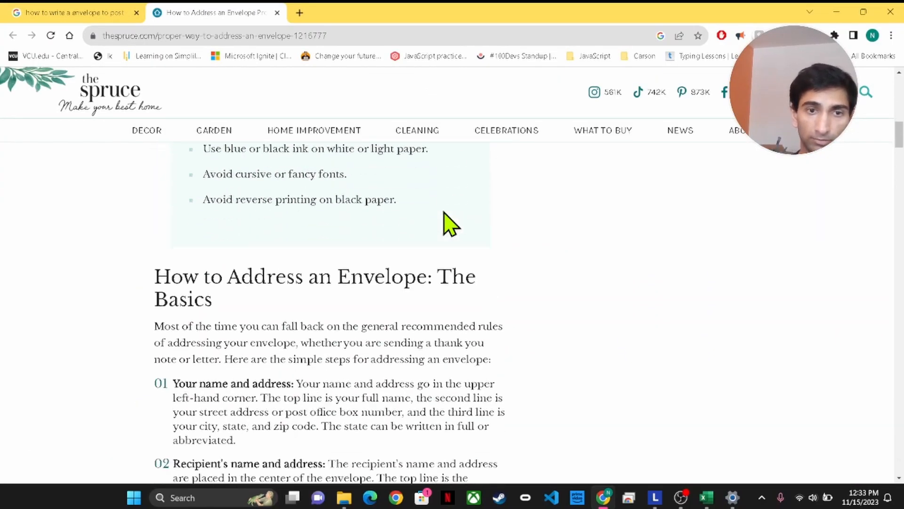
scroll(444, 213, "down", 4)
scroll(313, 293, "up", 1)
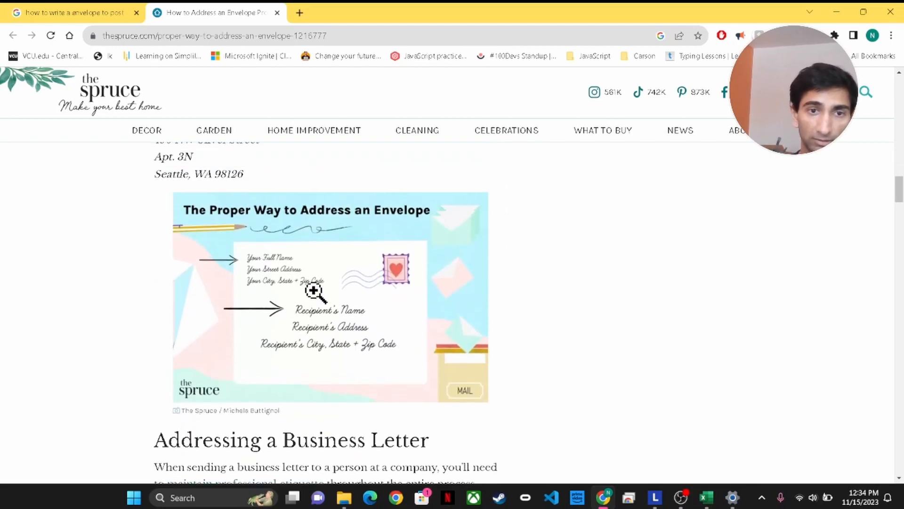
left_click(314, 296)
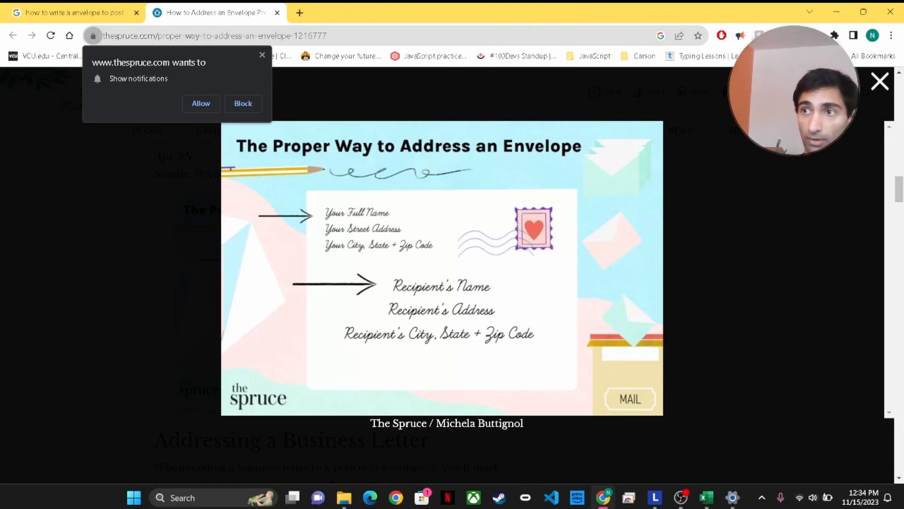
key("alt+Tab")
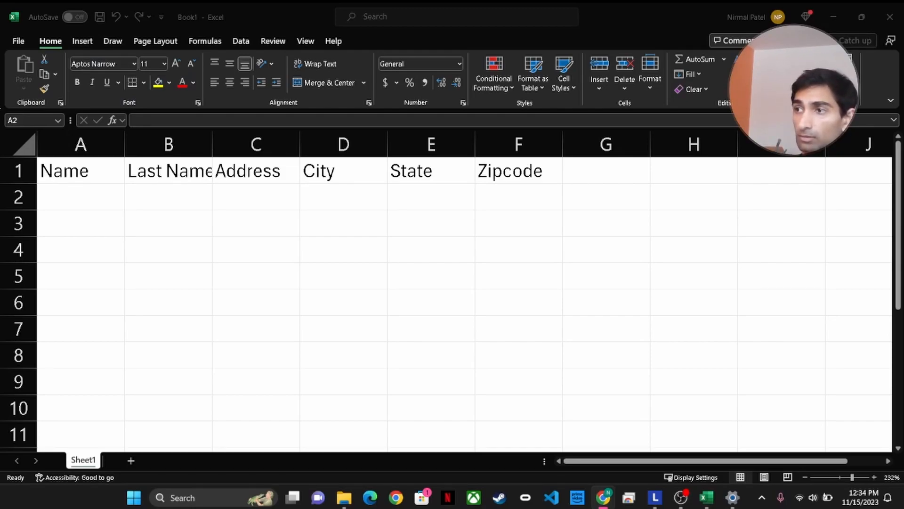
Enter the first contact's first name, last name, street, city, state and zip in row 2
key("alt+Tab")
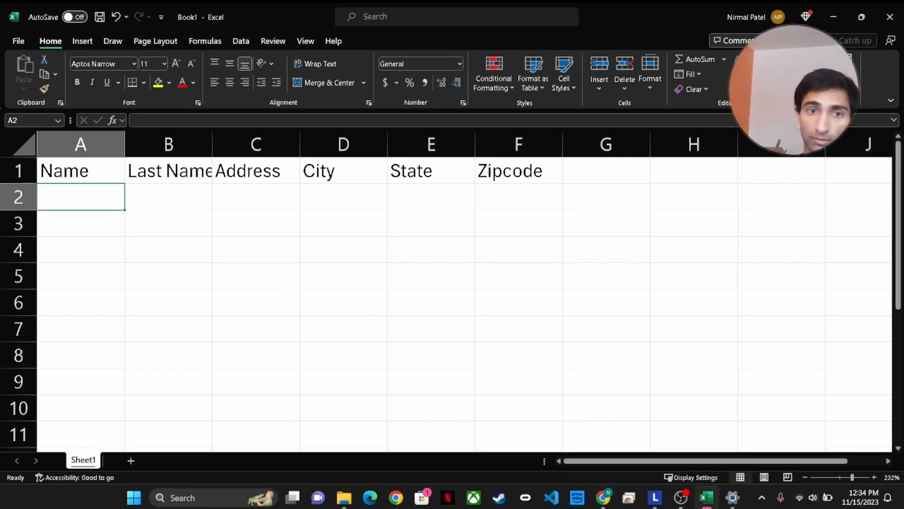
double_click(86, 206)
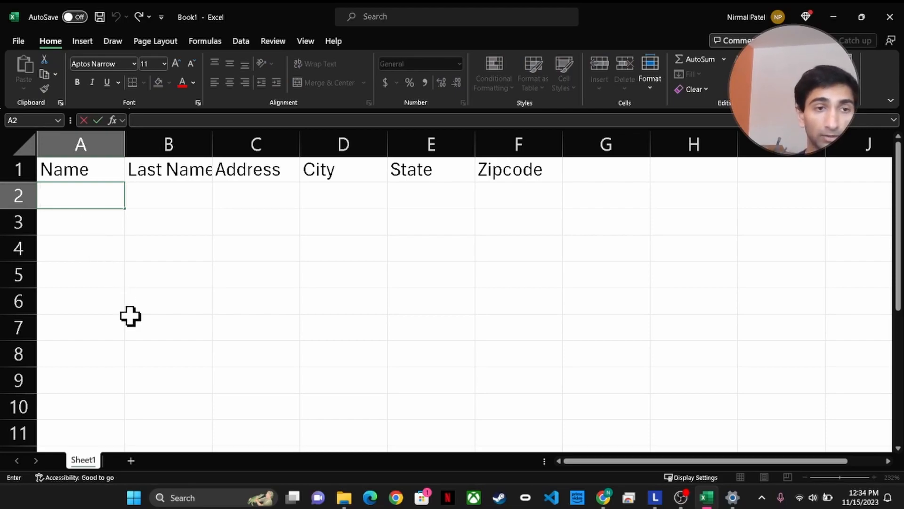
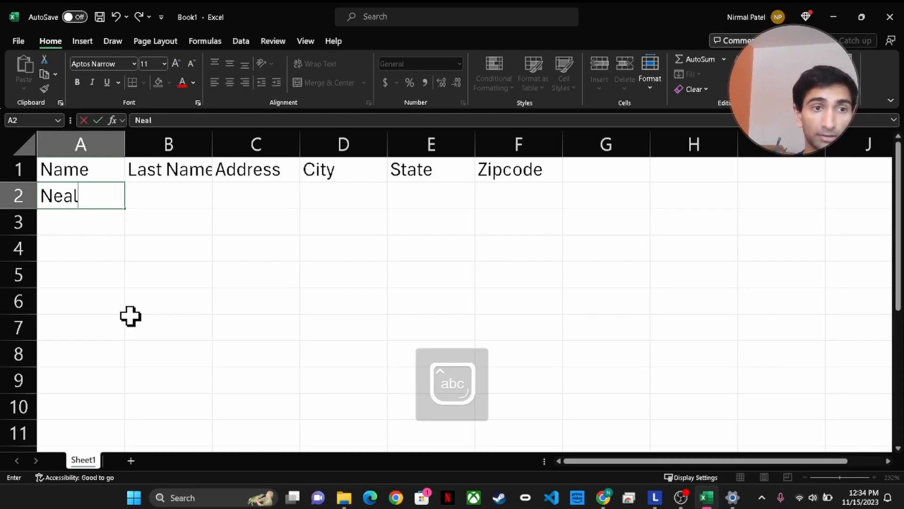
key("Tab")
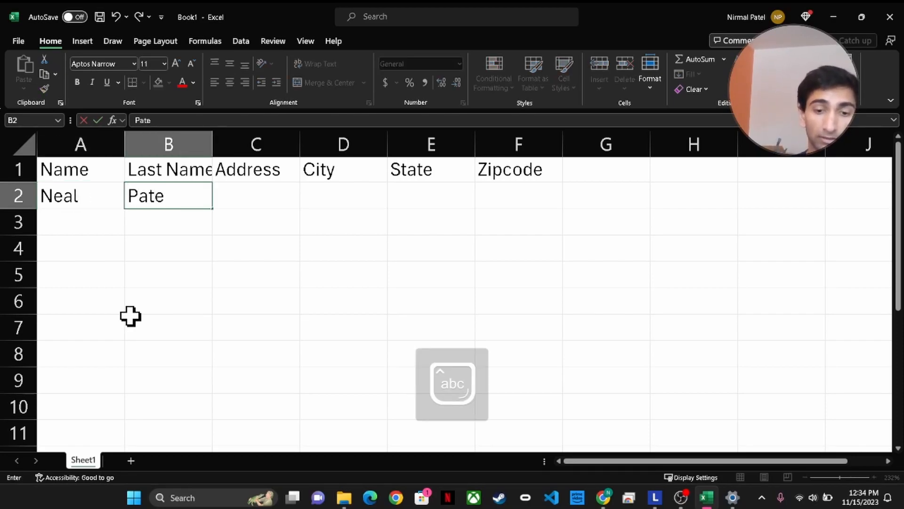
key("Tab")
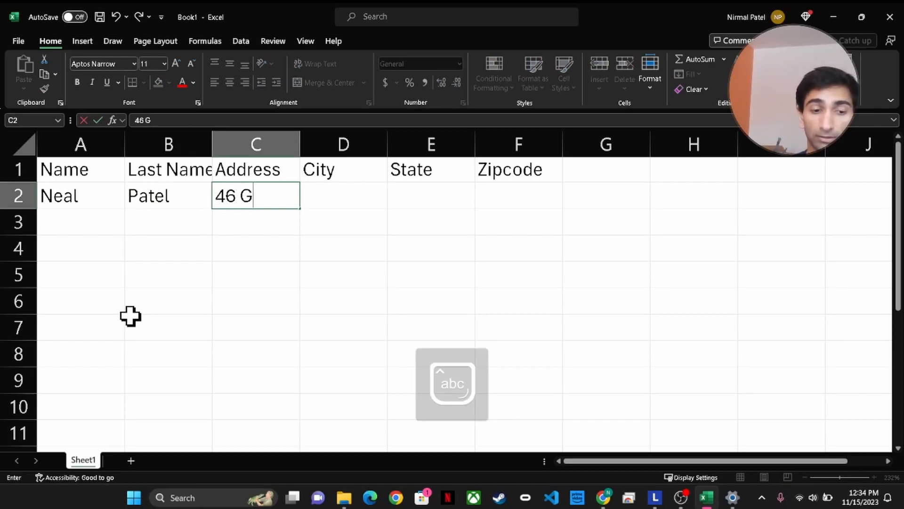
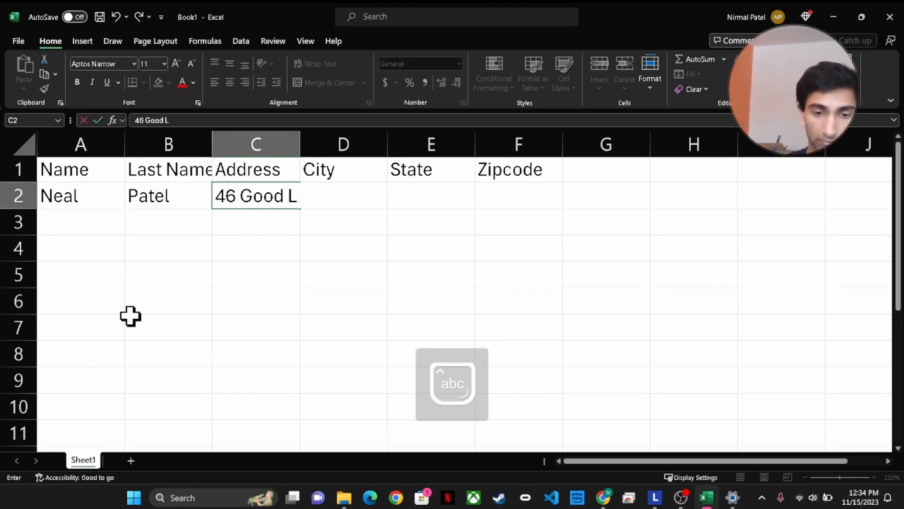
key("Tab")
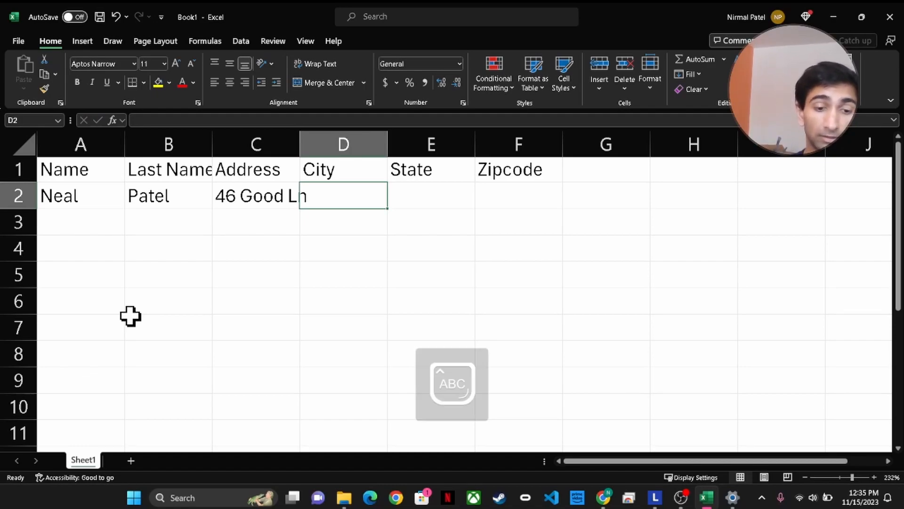
type("Round Rock")
key("Tab")
type("TX")
key("Tab")
type("78681")
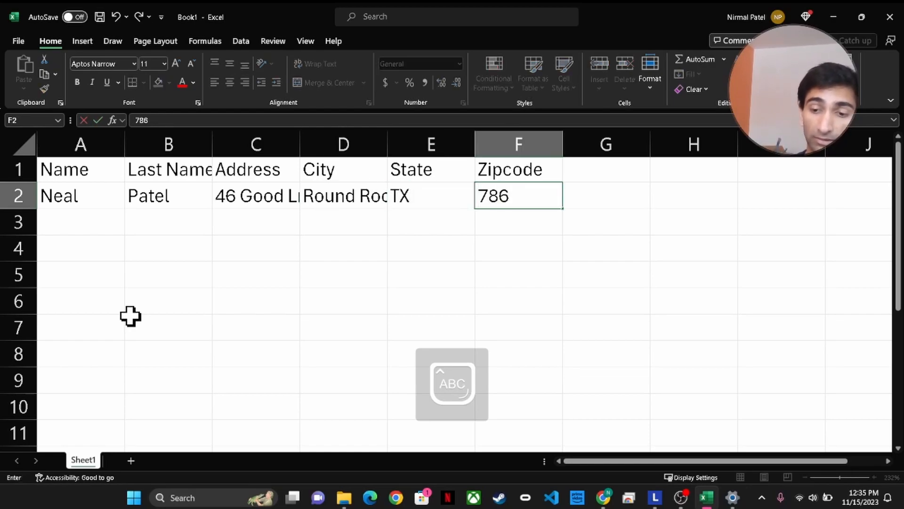
Copy the completed contact row A2:F2
left_click(72, 202)
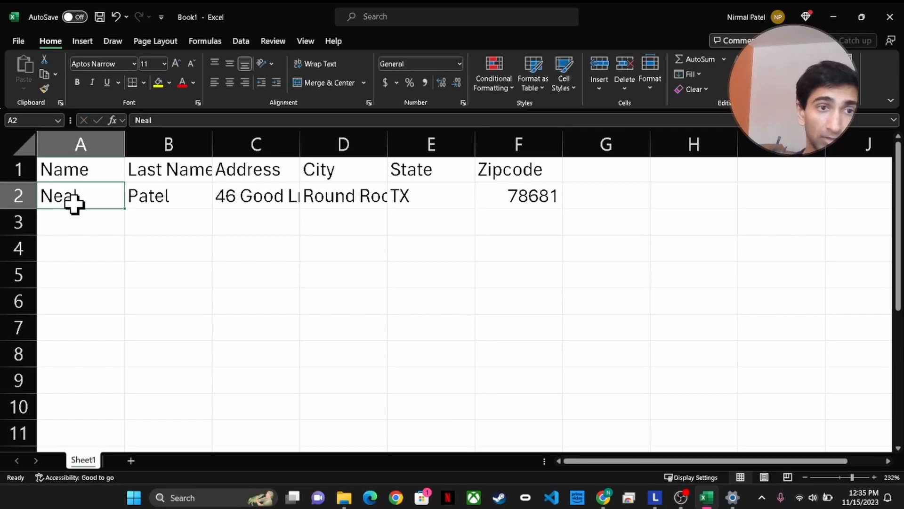
left_click_drag(68, 198, 509, 195)
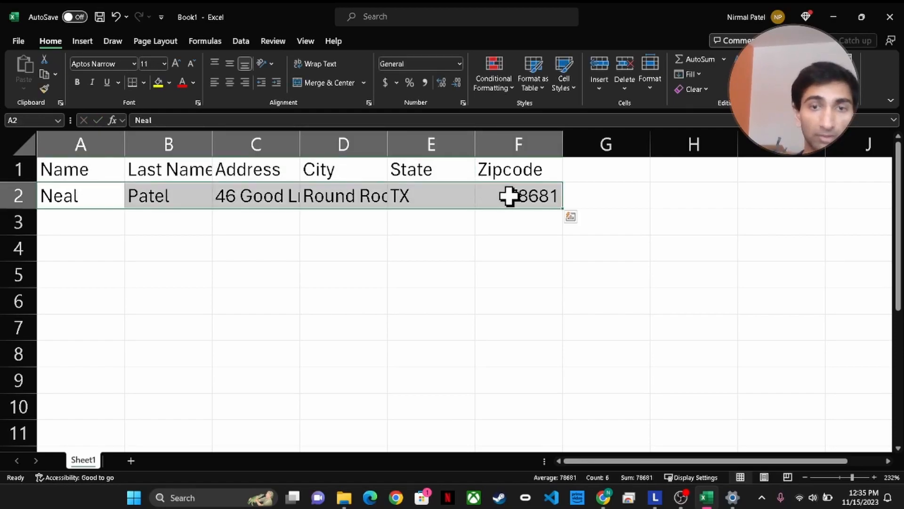
key("ctrl+c")
Paste the copied contact row into rows 3, 4, 5 and 6
left_click(99, 212)
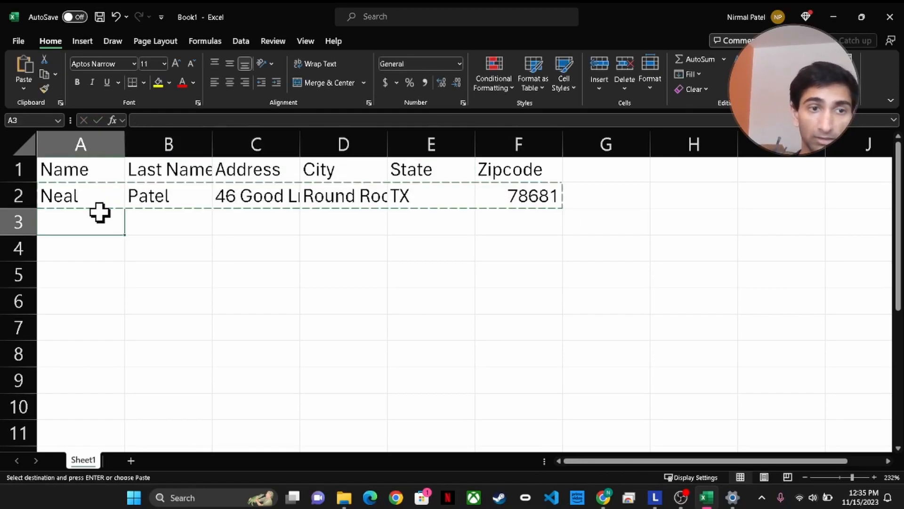
key("ctrl+v")
left_click(98, 245)
key("ctrl+v")
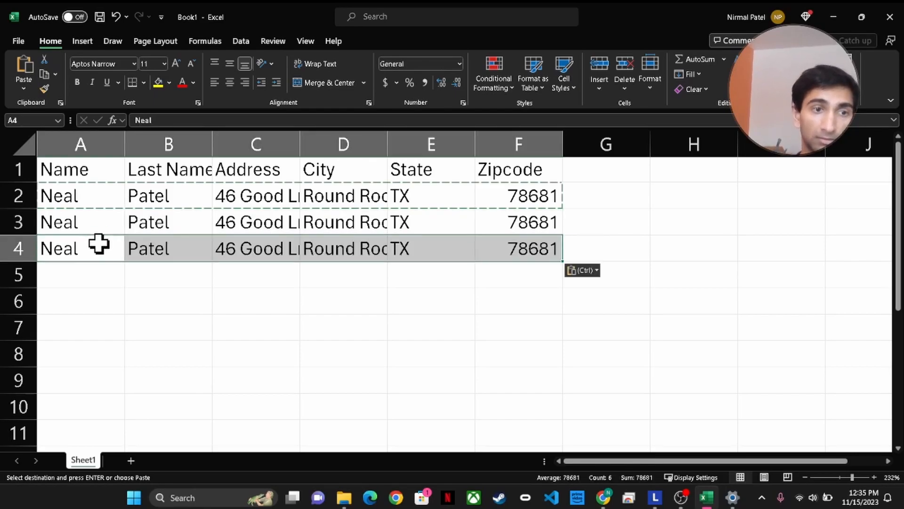
left_click(91, 279)
key("ctrl+v")
left_click(78, 301)
key("ctrl+v")
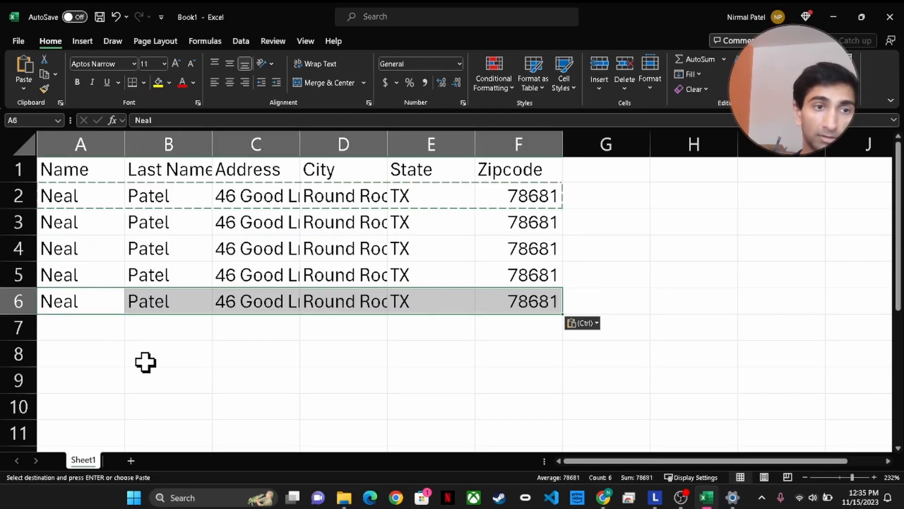
left_click(198, 375)
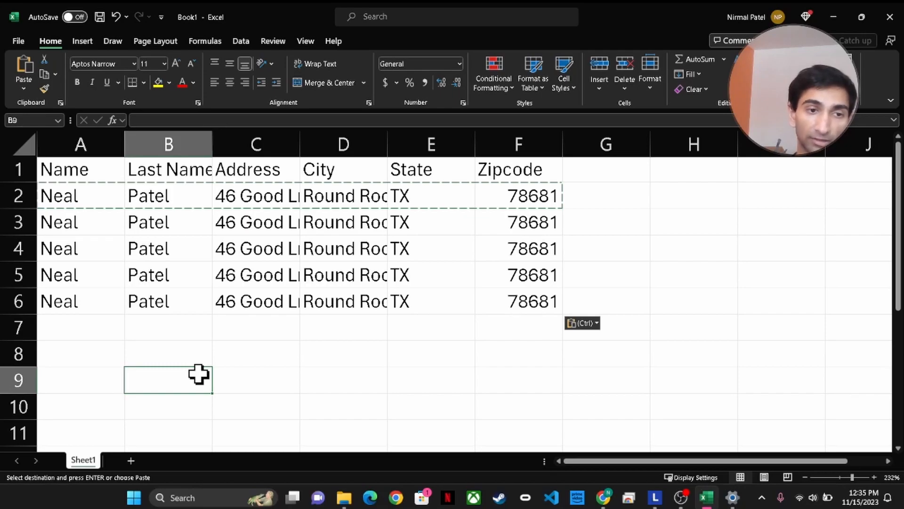
left_click(84, 327)
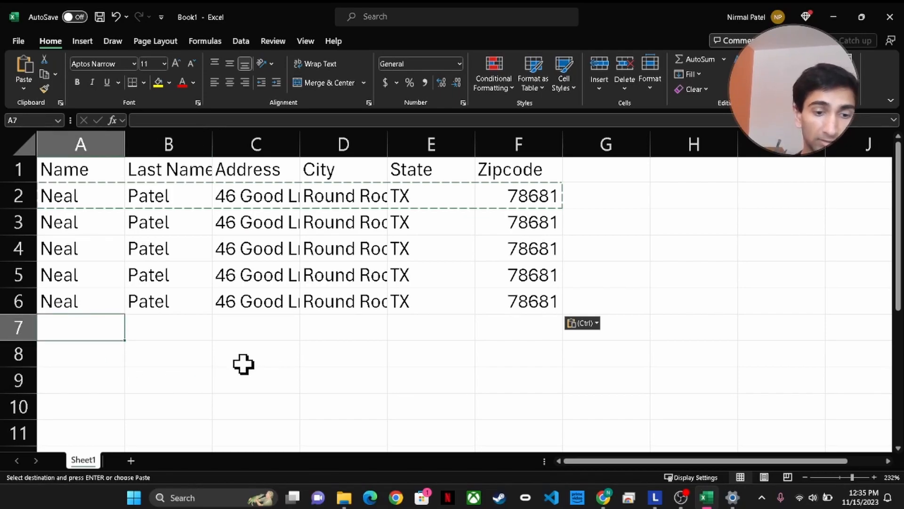
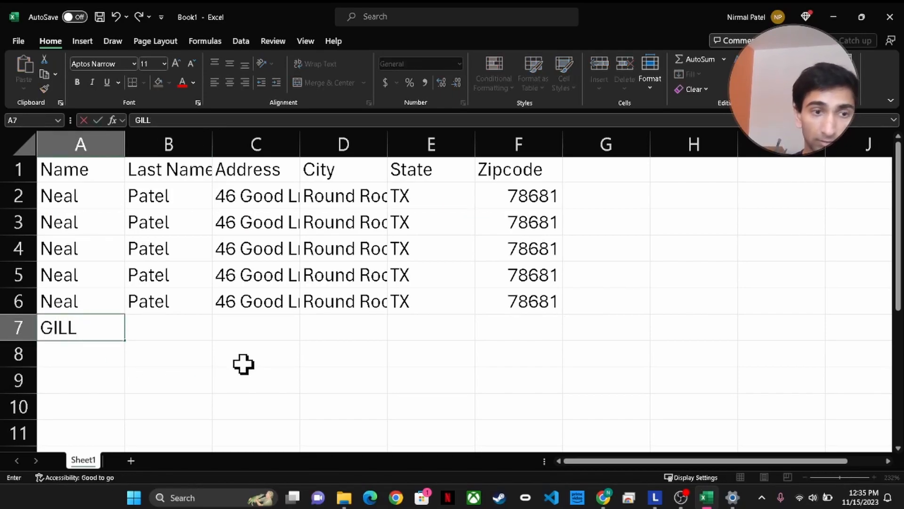
Enter the second contact's first and last name in A7 and B7
key("Caps_Lock")
key("Num_Lock")
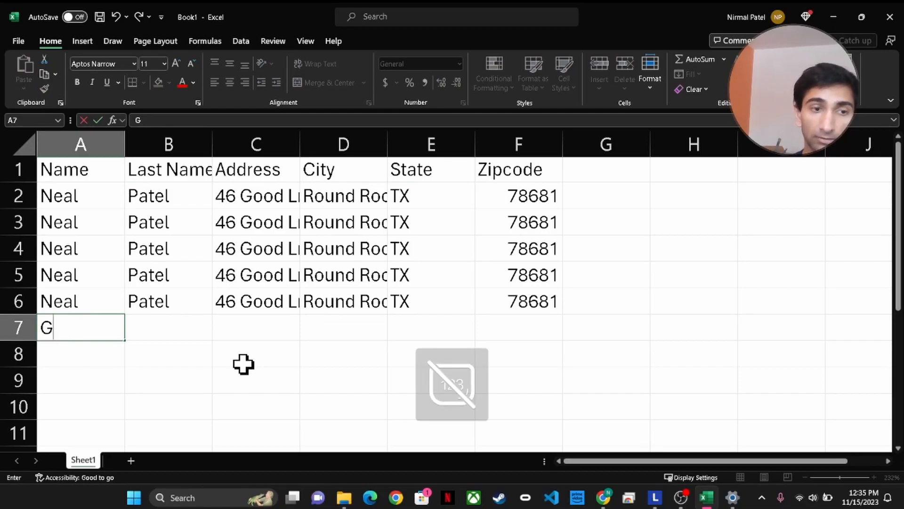
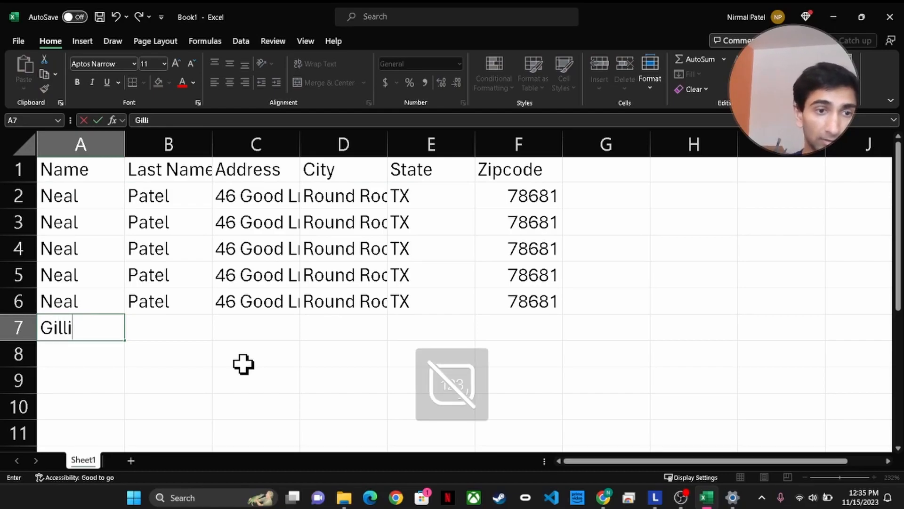
key("Tab")
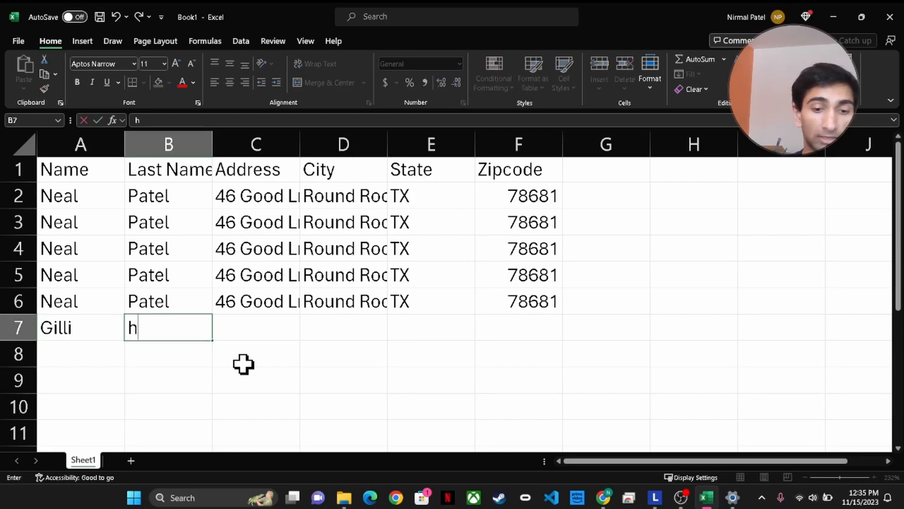
key("Caps_Lock")
key("Caps_Lock")
key("Tab")
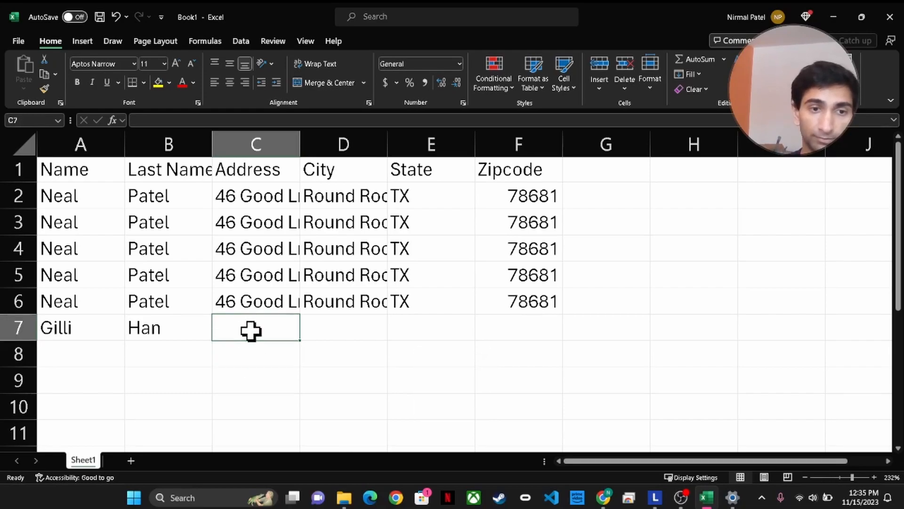
Fill in that contact's street address, city, state and zip code in C7 to F7
key("Num_Lock")
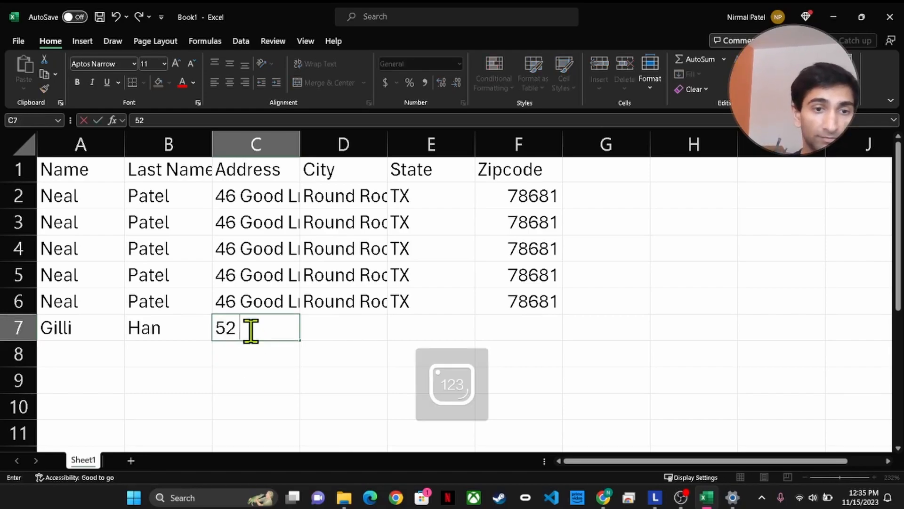
key("Caps_Lock")
key("Caps_Lock")
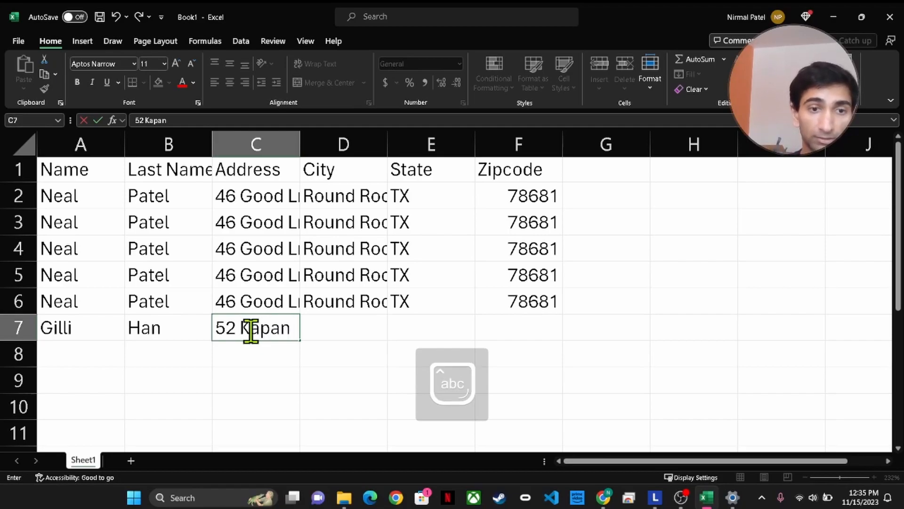
key("Caps_Lock")
key("Caps_Lock")
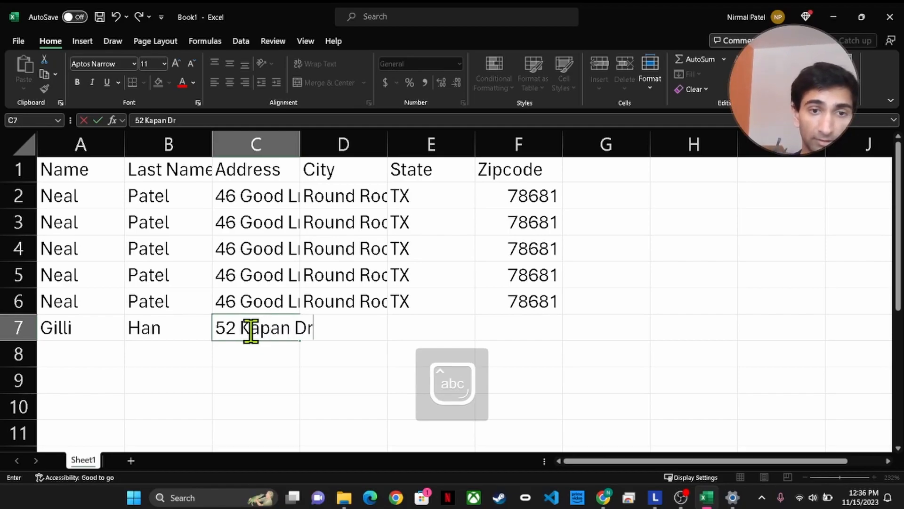
key("Tab")
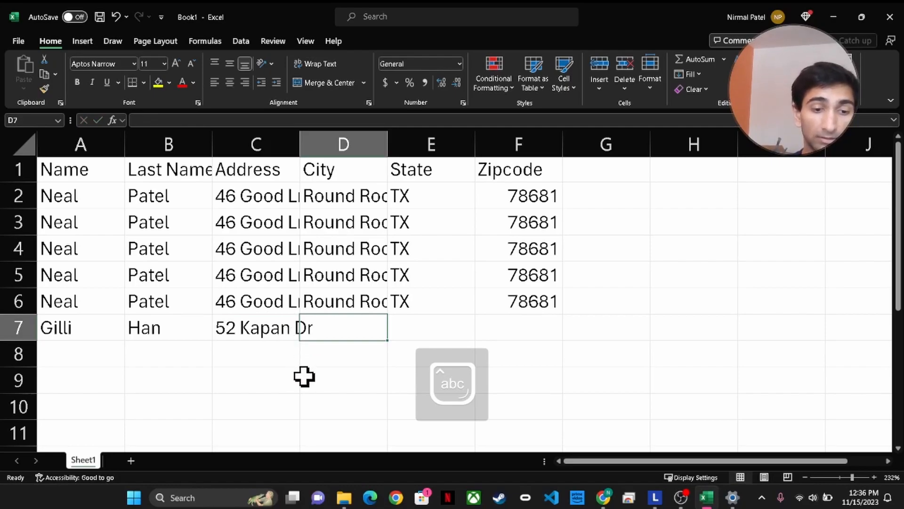
type("Austin")
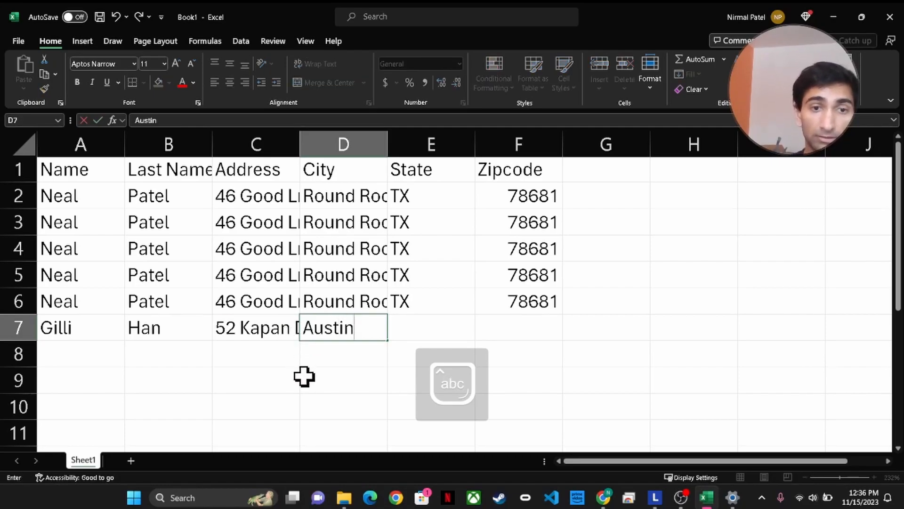
key("Tab")
type("Tx")
key("Tab")
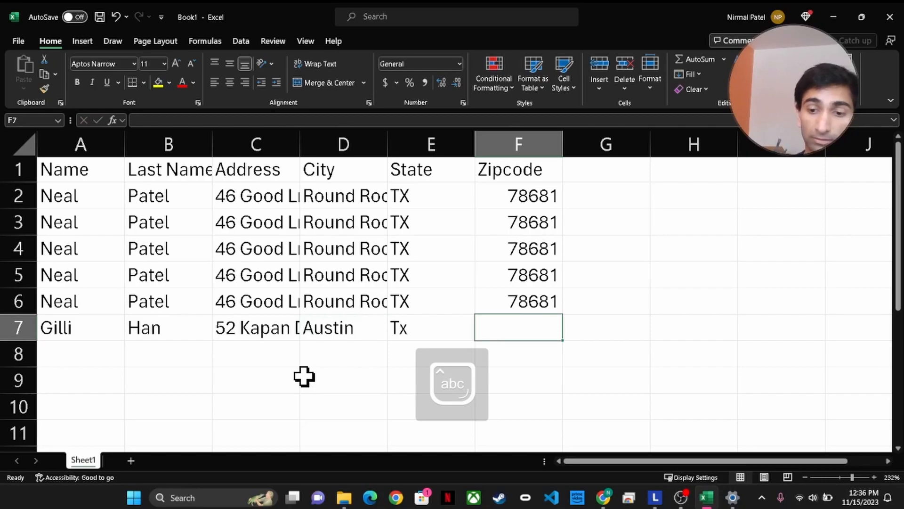
type("78455")
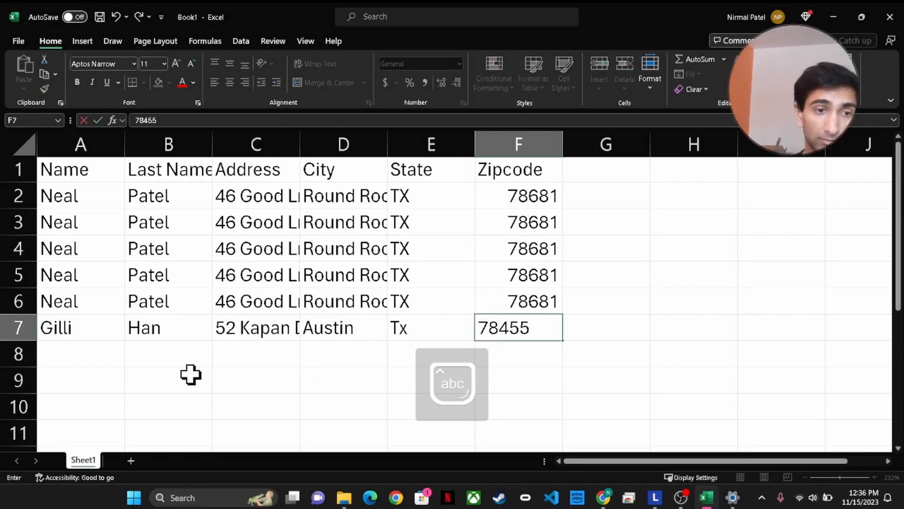
left_click(195, 374)
Enter the third contact's first and last name in A8 and B8
double_click(80, 354)
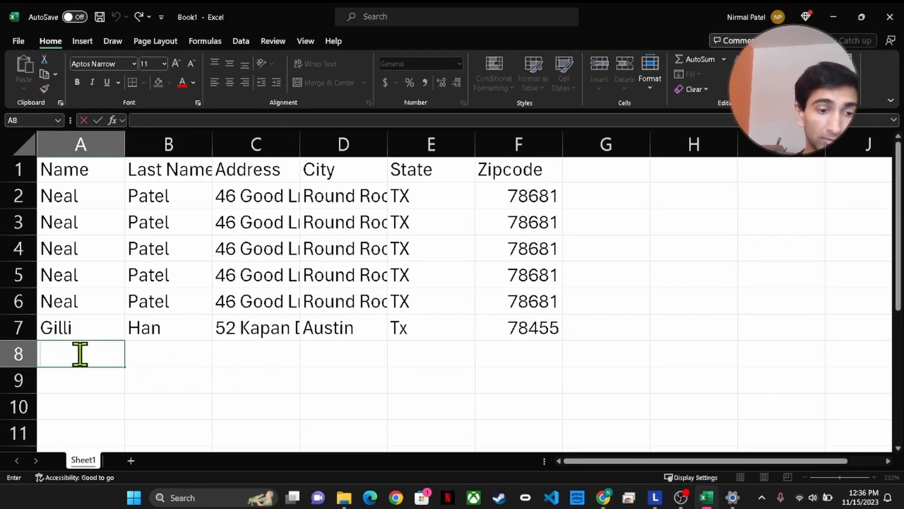
key("Tab")
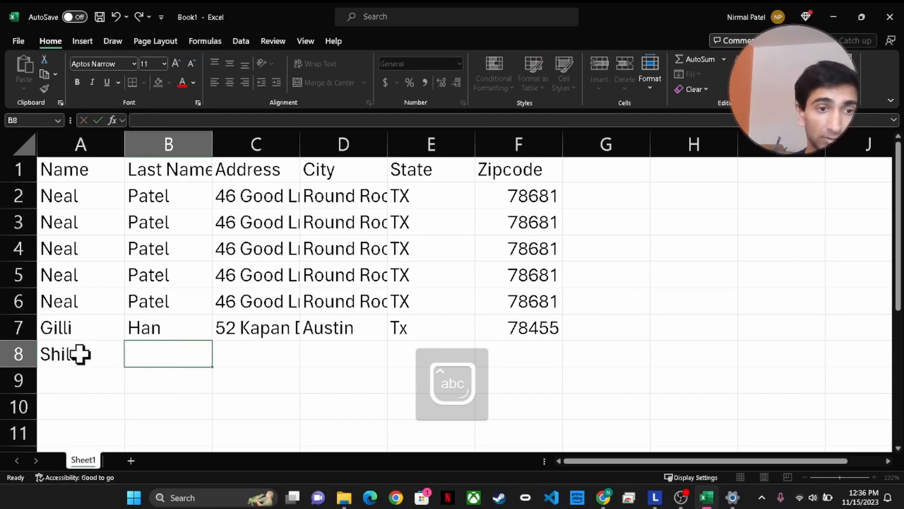
key("Caps_Lock")
key("Caps_Lock")
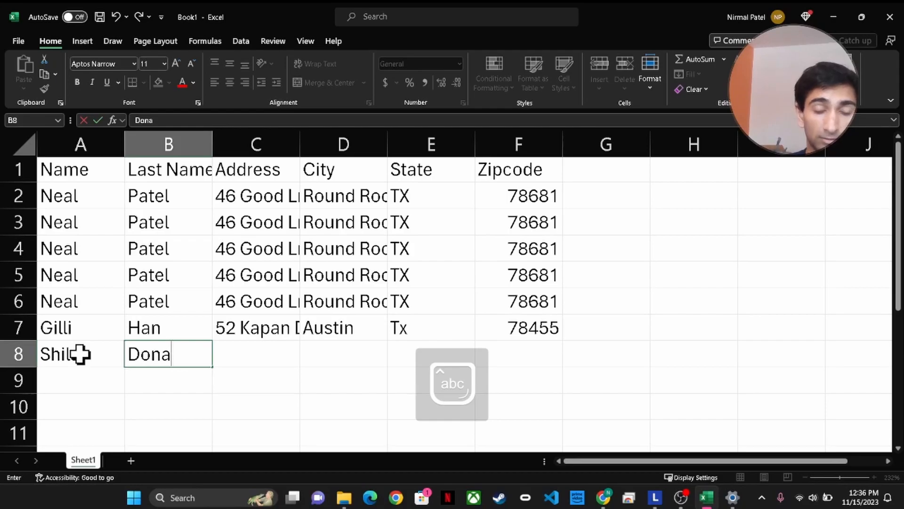
key("Tab")
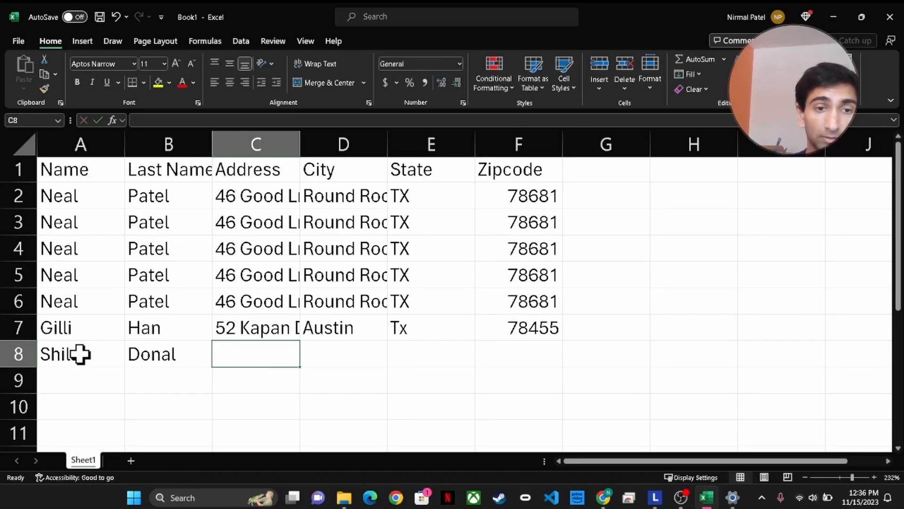
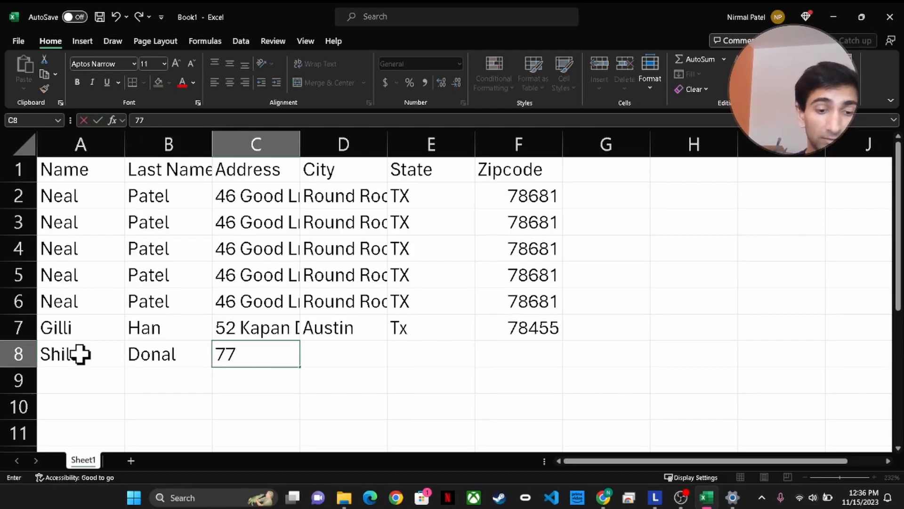
Fill in that contact's street address, city, state and zip code in C8 to F8
key("Caps_Lock")
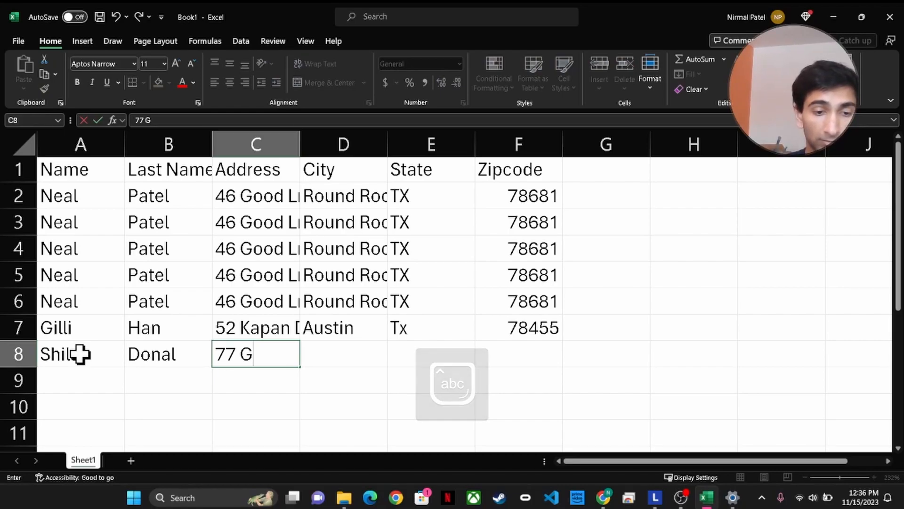
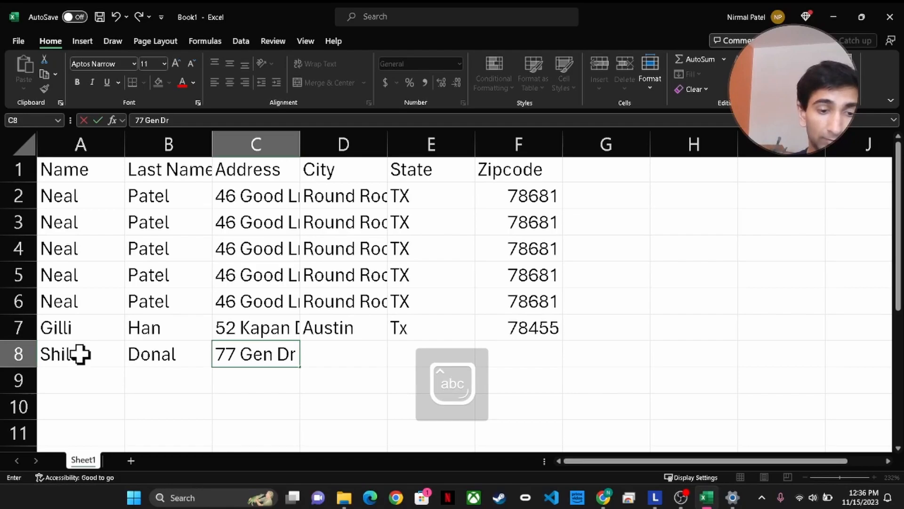
key("Tab")
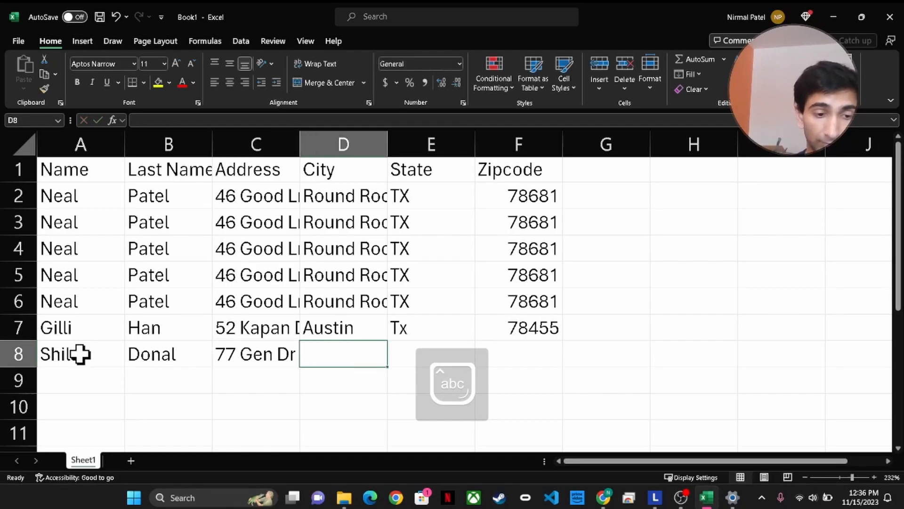
type("Austin")
key("Tab")
key("Caps_Lock")
type("TX")
key("Tab")
type("78445")
key("Tab")
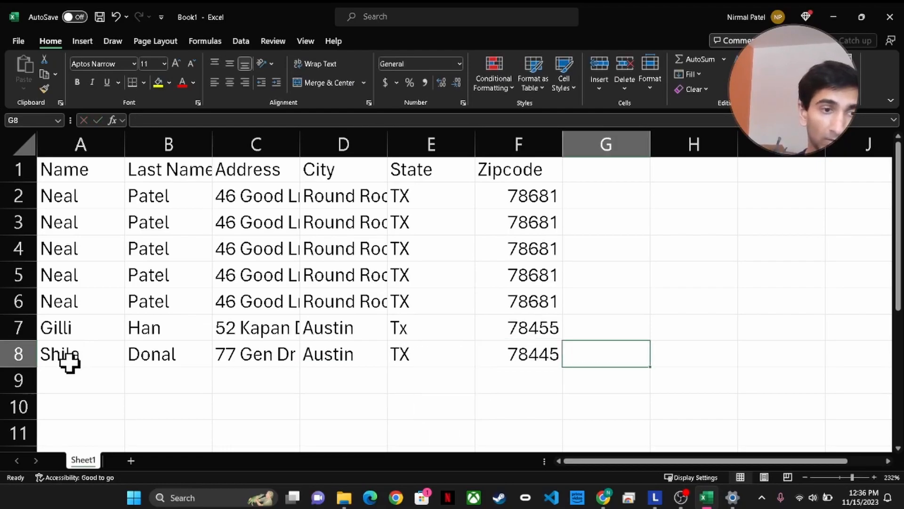
left_click(75, 380)
Enter the new contact's first name, last name and street address in A9:C9
key("Caps_Lock")
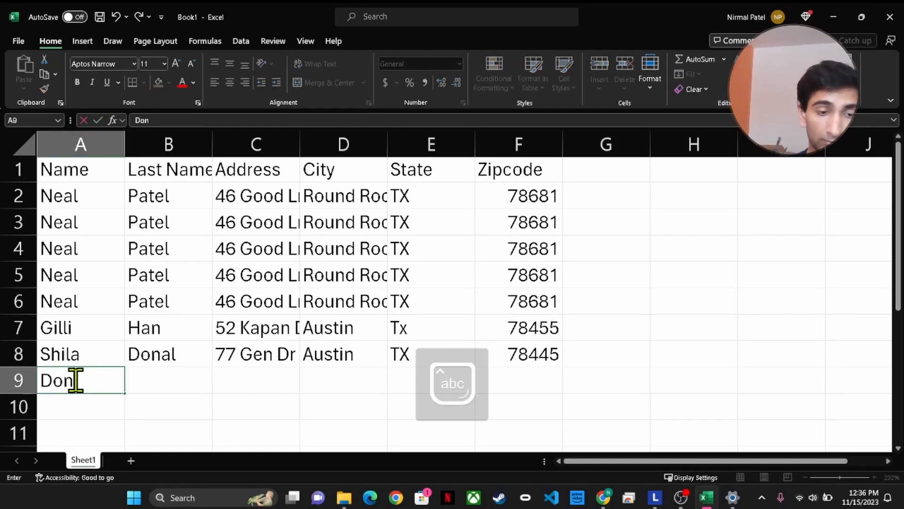
key("Tab")
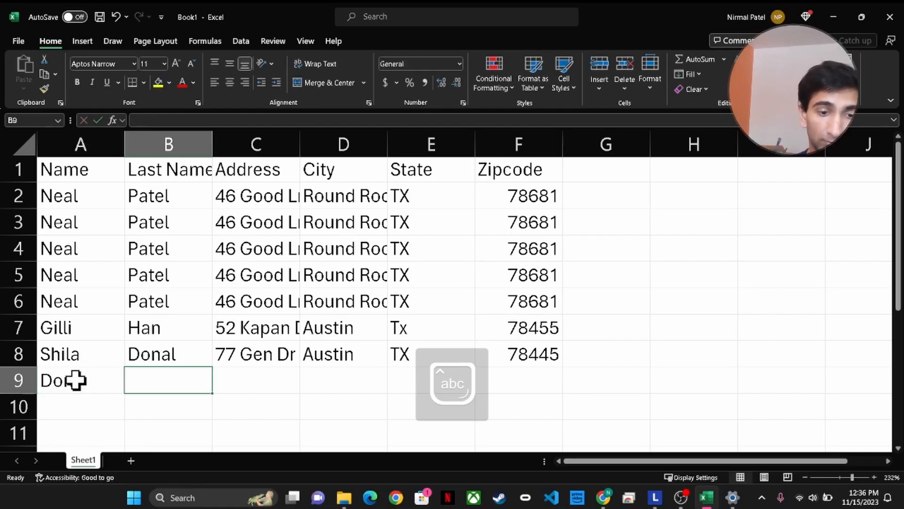
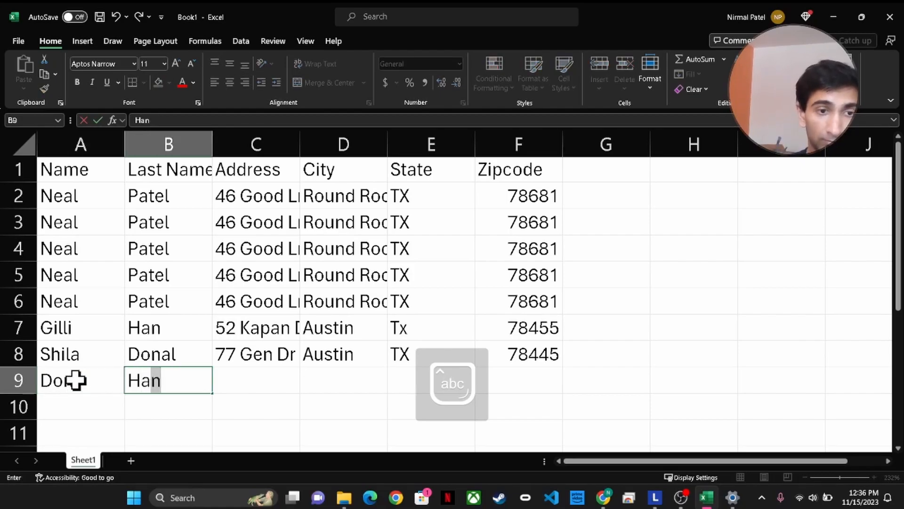
key("Tab")
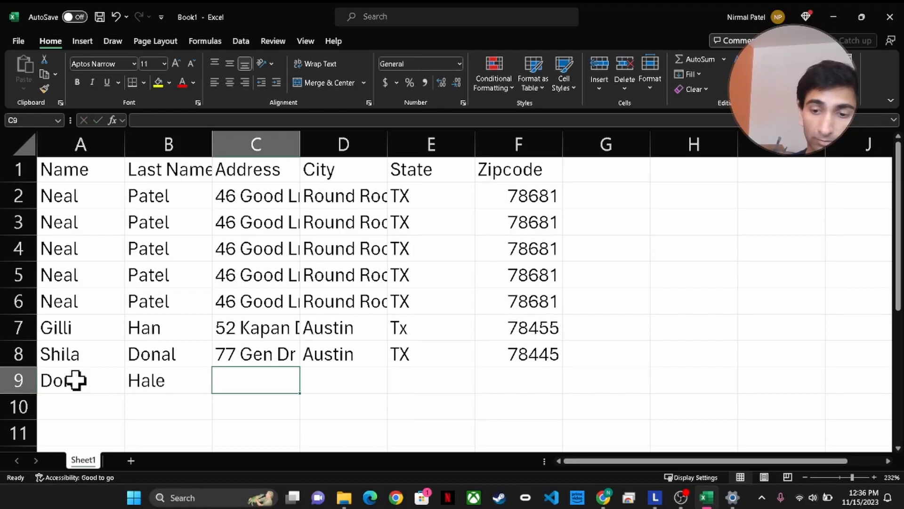
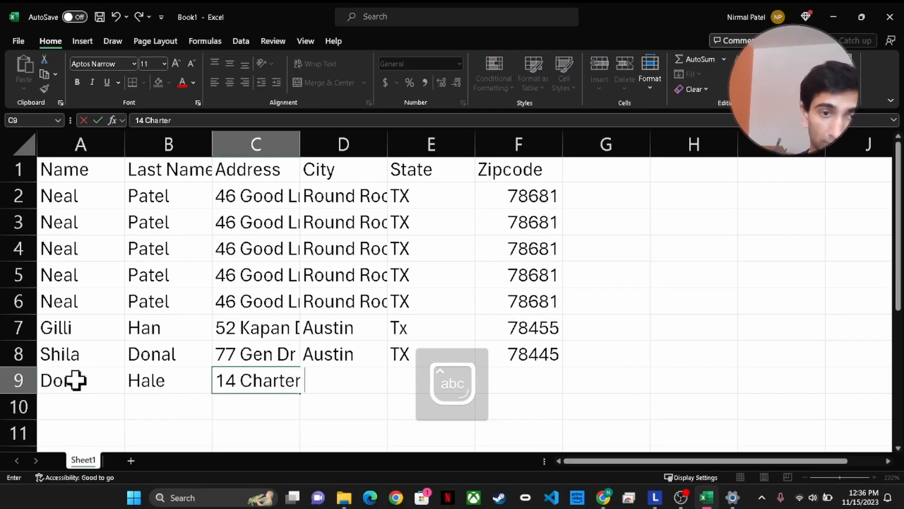
key("Caps_Lock")
key("Caps_Lock")
key("Tab")
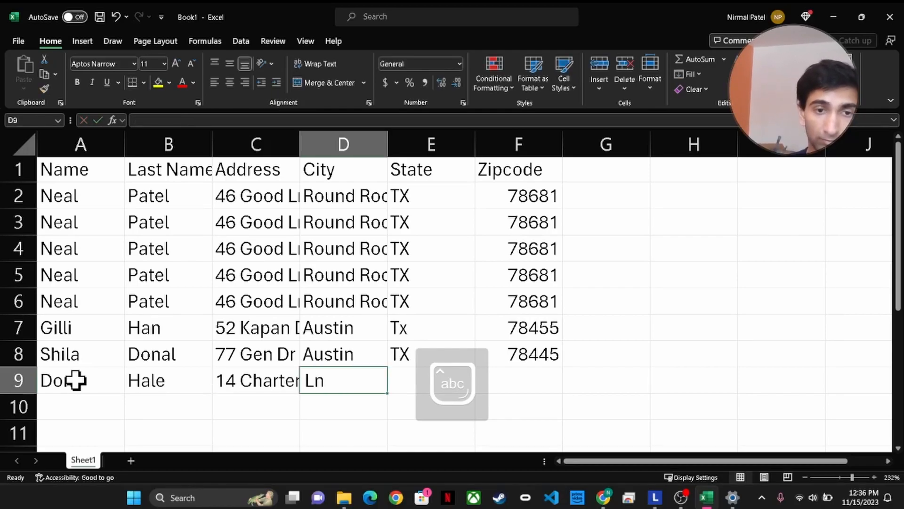
Complete row 9 with city Round Rock, state Tx and zip 78681, then move to A10
type("Round Rock")
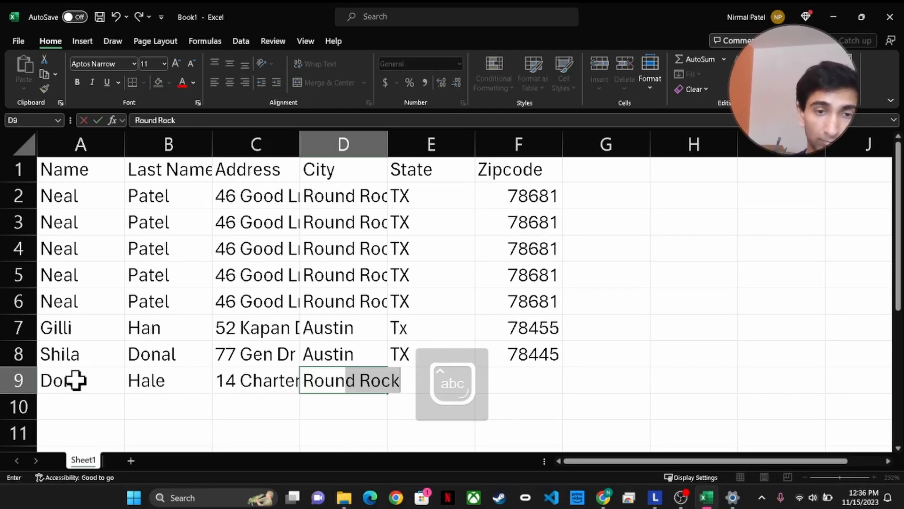
key("Tab")
type("Tx")
key("Tab")
type("78681")
key("Tab")
key("Down")
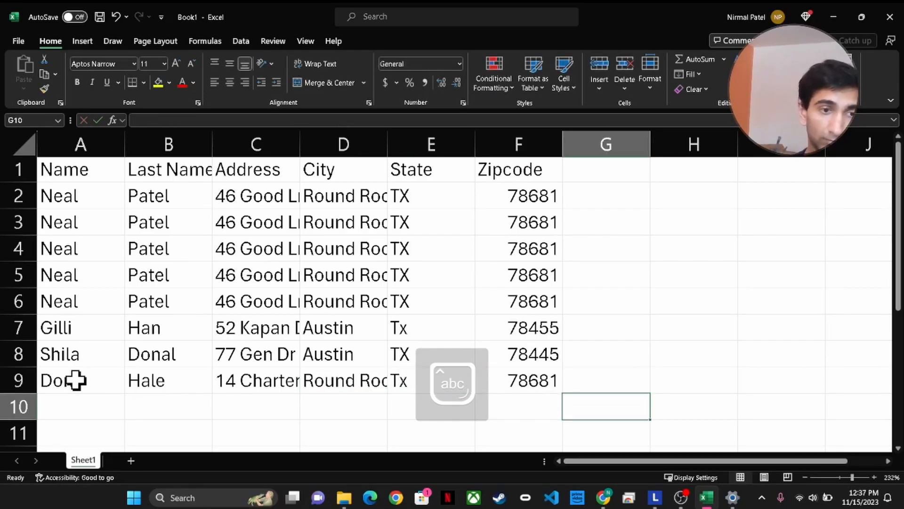
left_click(72, 403)
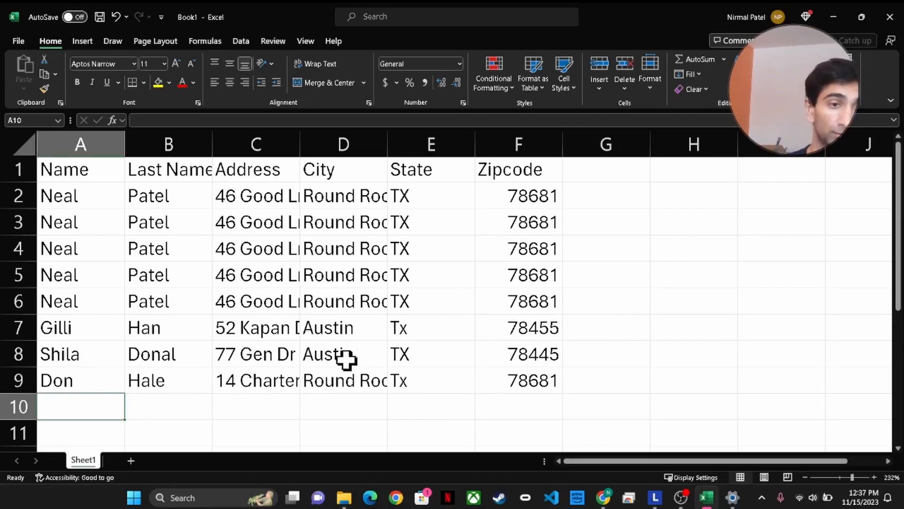
Enter the next contact's first name, last name and street address in A10:C10
key("Caps_Lock")
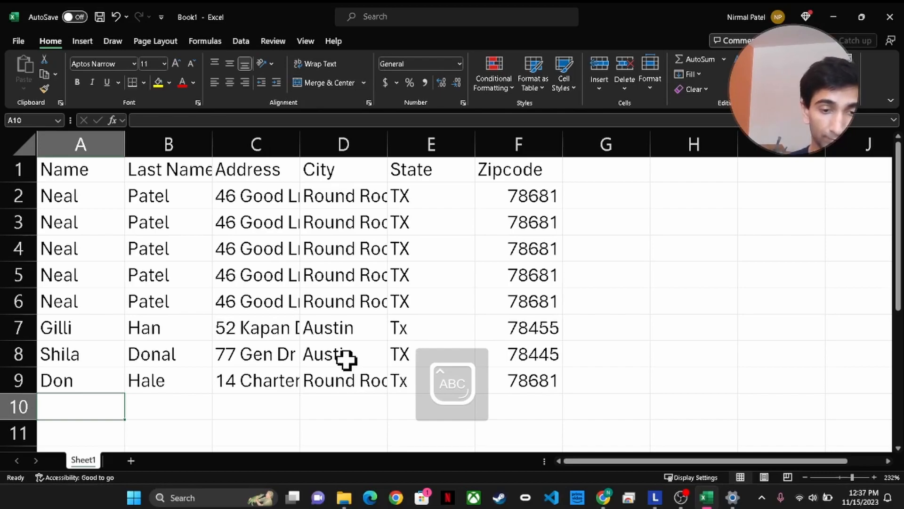
key("Caps_Lock")
key("Tab")
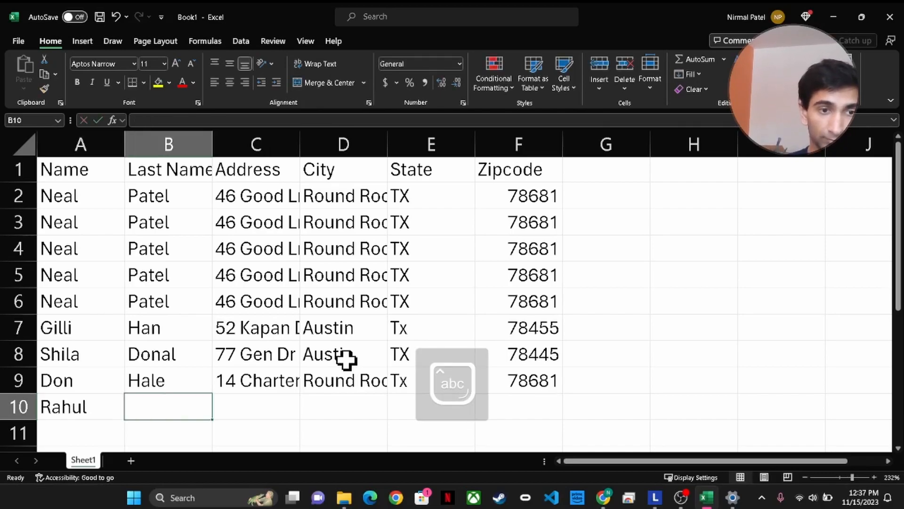
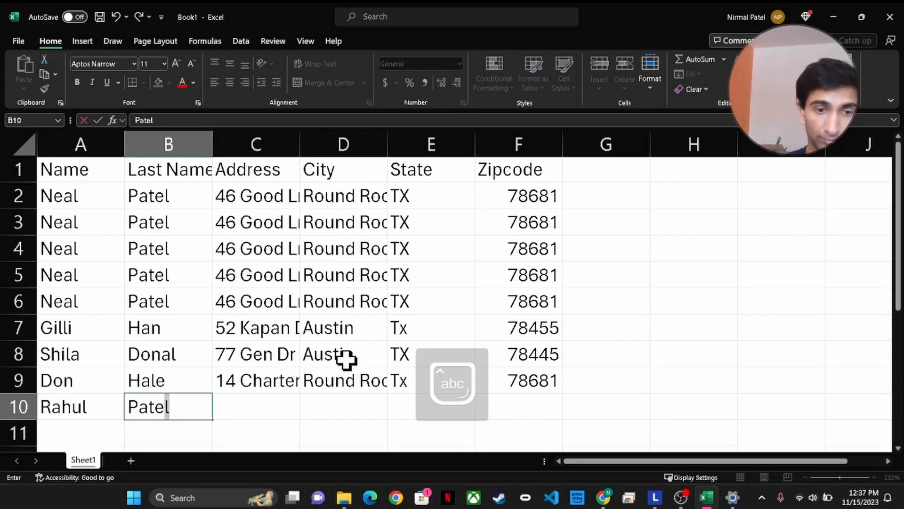
key("Tab")
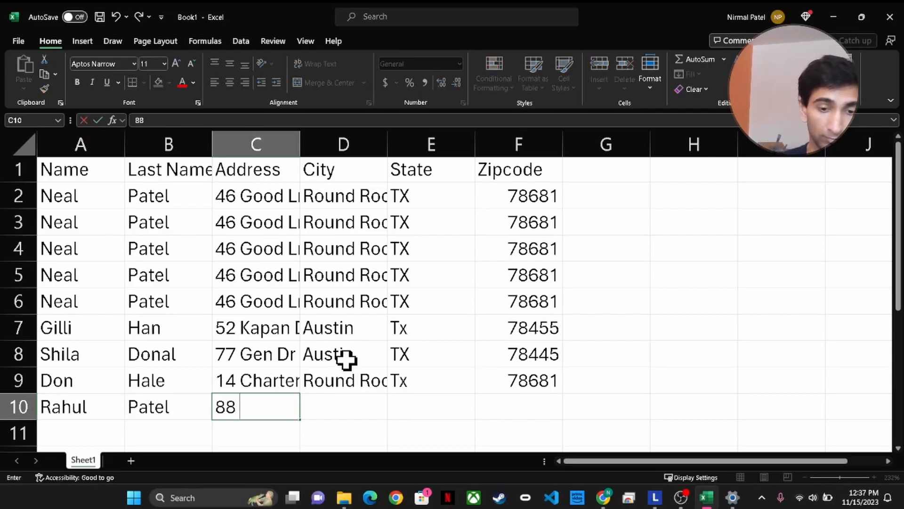
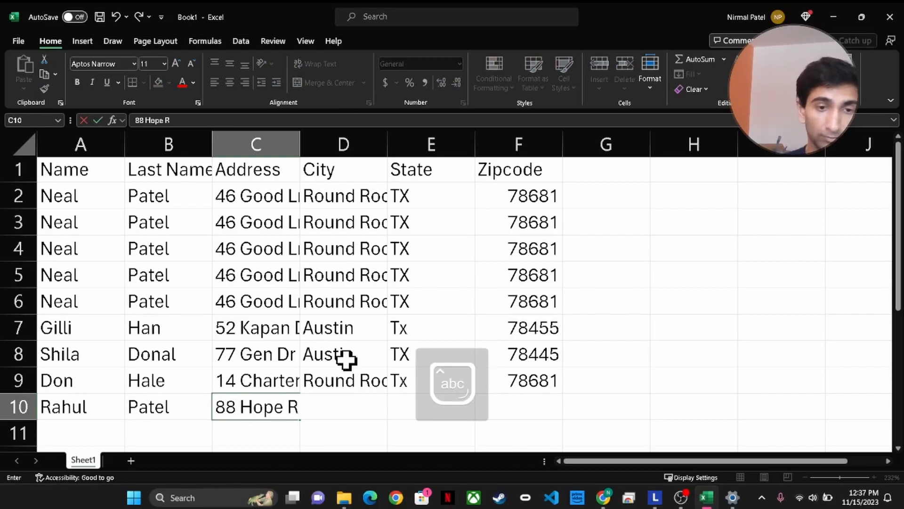
key("Tab")
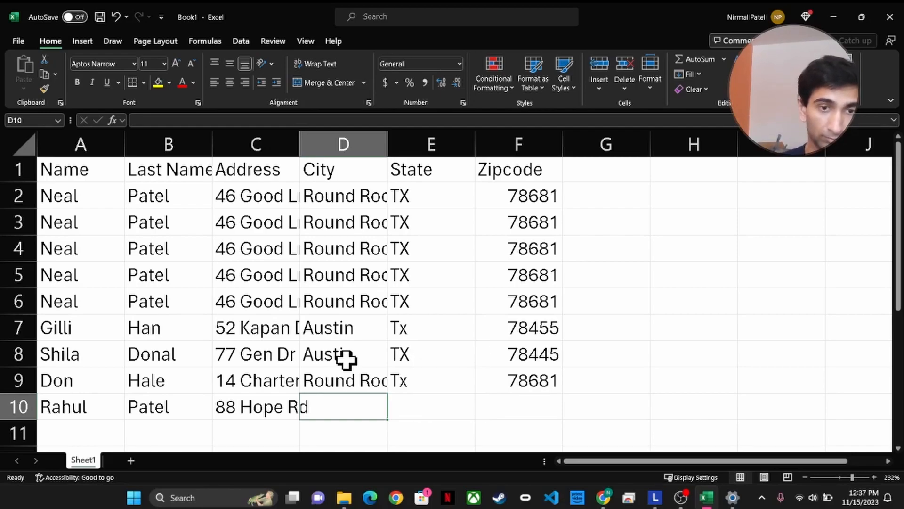
Complete row 10 with city Charter, state VA and zip 23114, then go to A11
type("Charter")
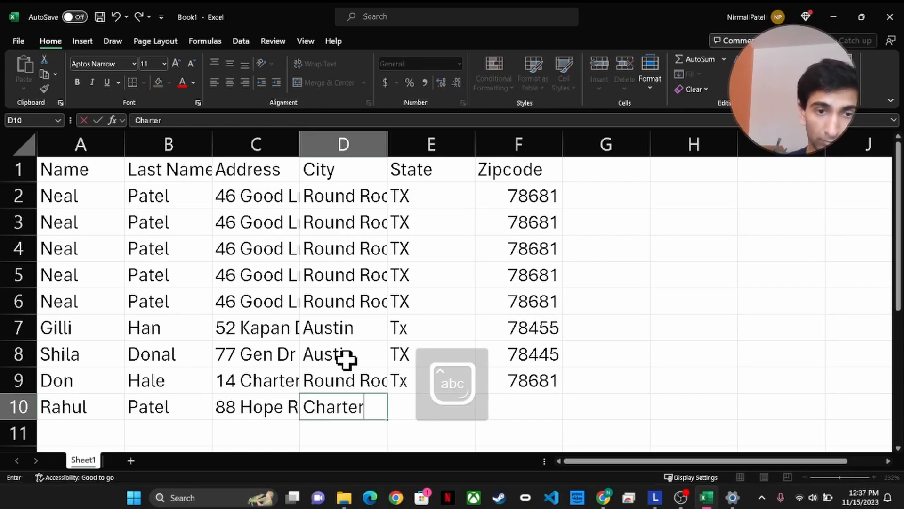
key("Tab")
type("VA")
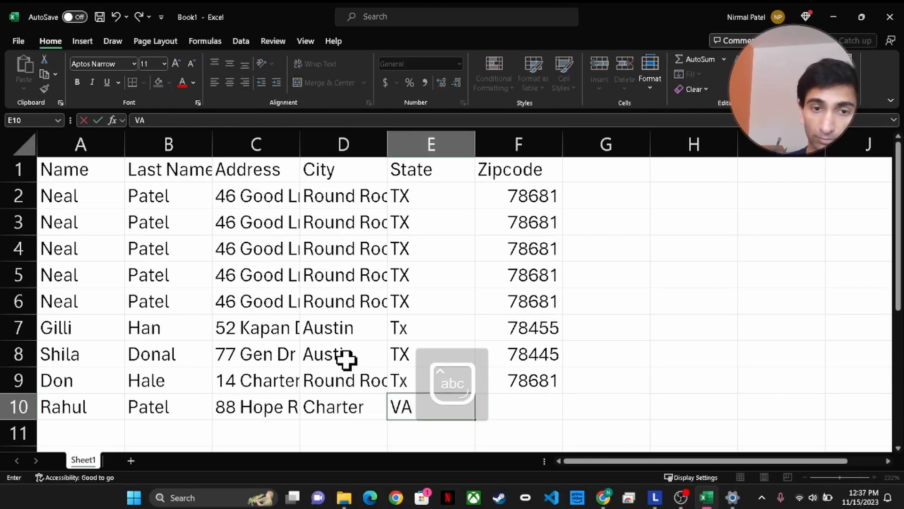
key("Tab")
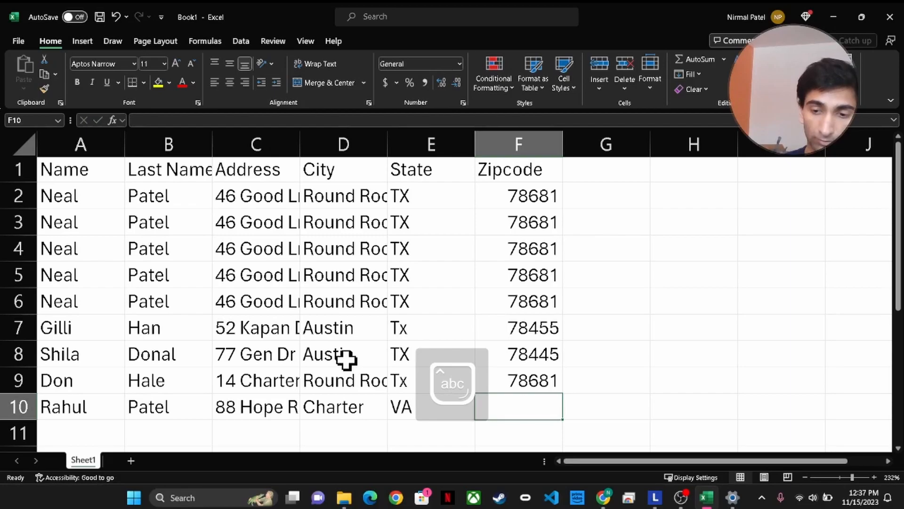
type("23114")
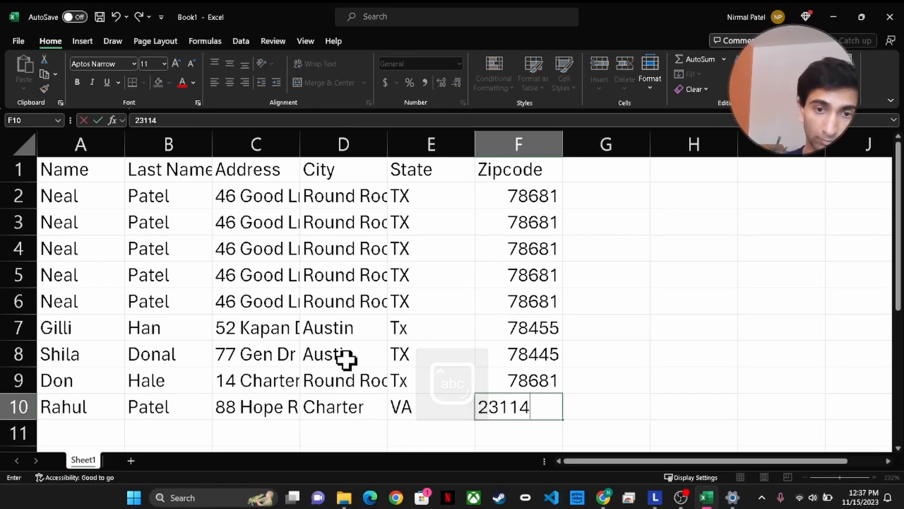
key("Return")
left_click(52, 432)
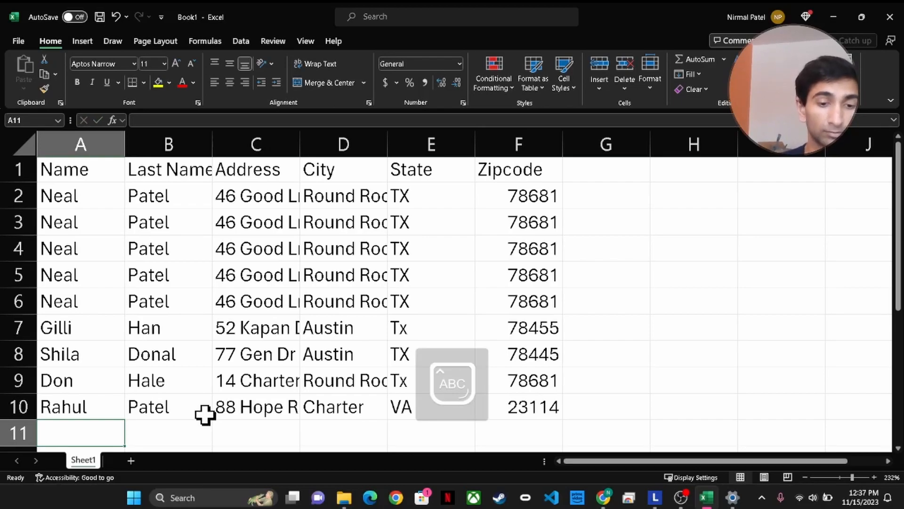
Enter the last contact's first and last name in A11:B11, correcting a typo
key("Tab")
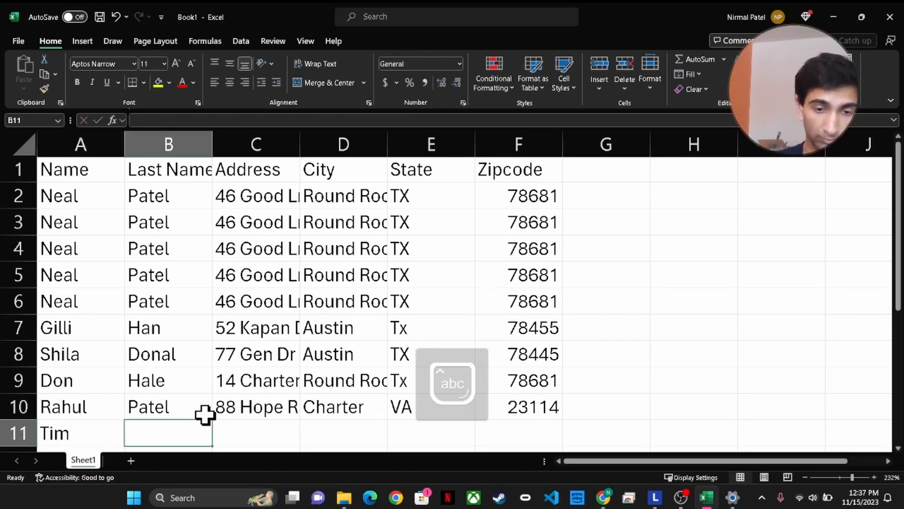
key("Caps_Lock")
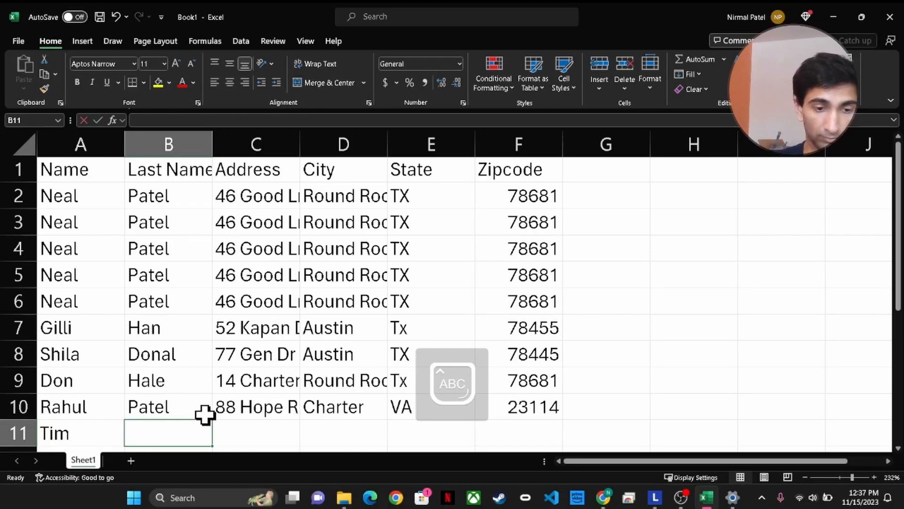
key("Caps_Lock")
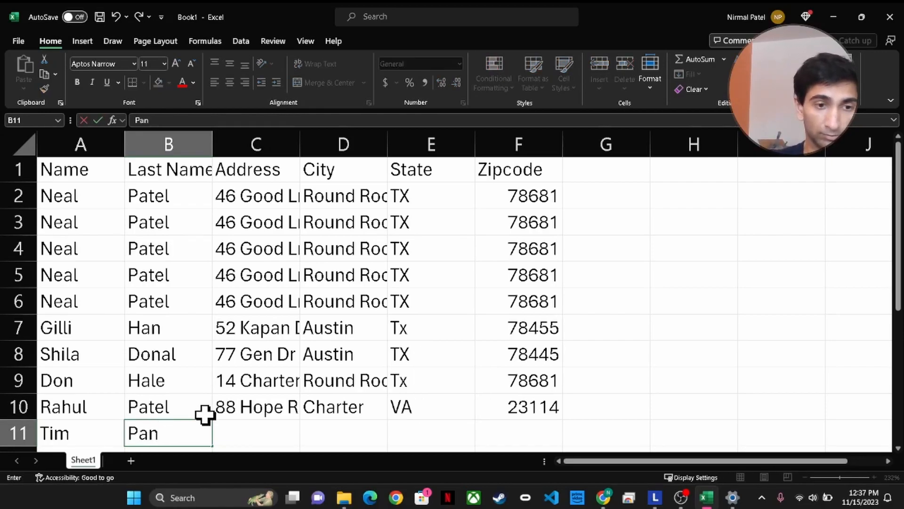
key("Tab")
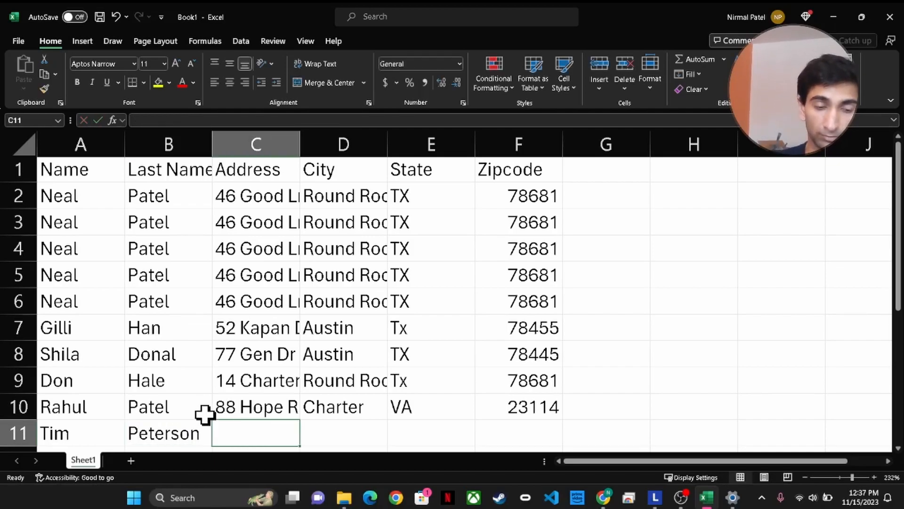
Type the contact's street address into C11, fixing the mistaken capitals
key("Caps_Lock")
key("Caps_Lock")
key("Caps_Lock")
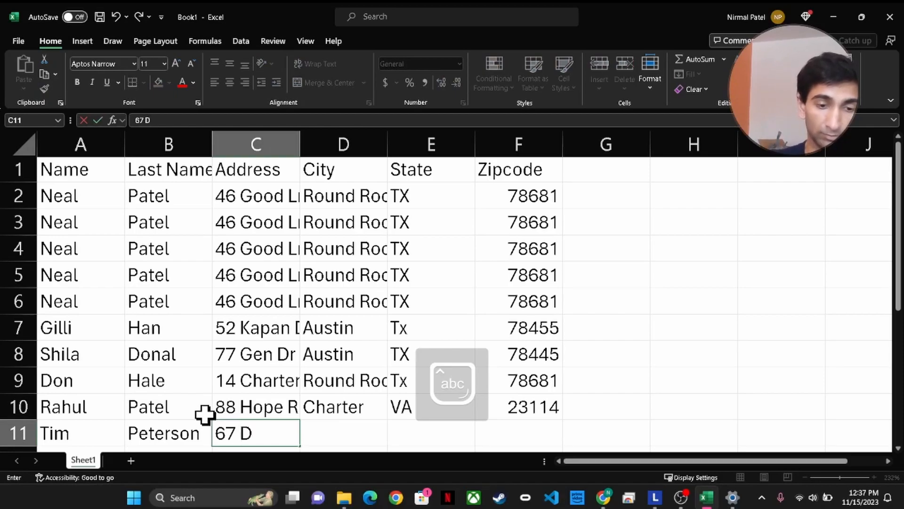
key("Caps_Lock")
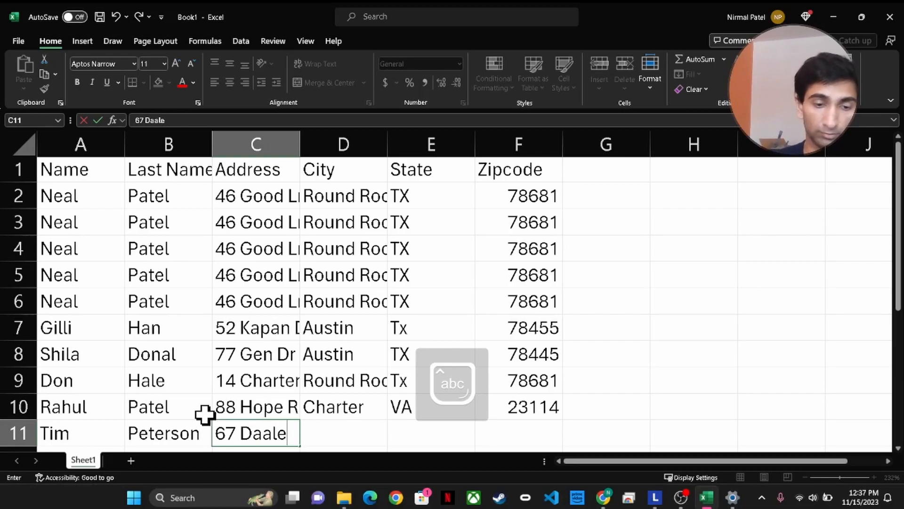
key("Caps_Lock")
key("Caps_Lock")
key("Tab")
Complete row 11 with city Hopen, state VA and zip 23114
key("Caps_Lock")
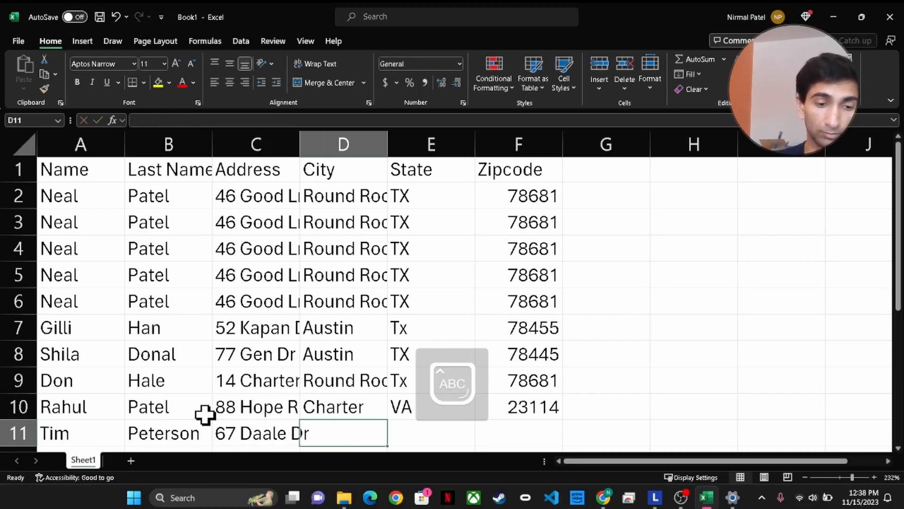
type("H")
key("Caps_Lock")
type("ope")
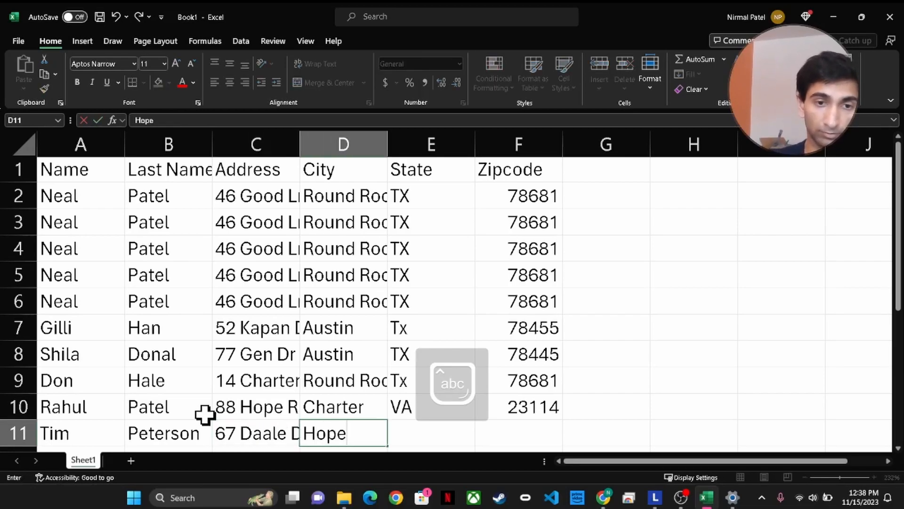
type("n")
key("Tab")
key("Caps_Lock")
type("VA")
key("Caps_Lock")
type("231")
key("BackSpace")
key("BackSpace")
key("BackSpace")
key("Tab")
type("23114")
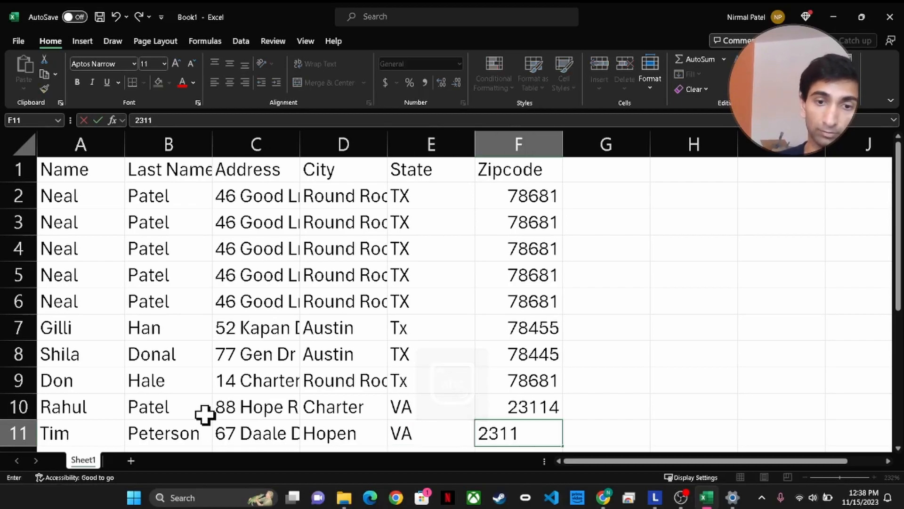
left_click(568, 336)
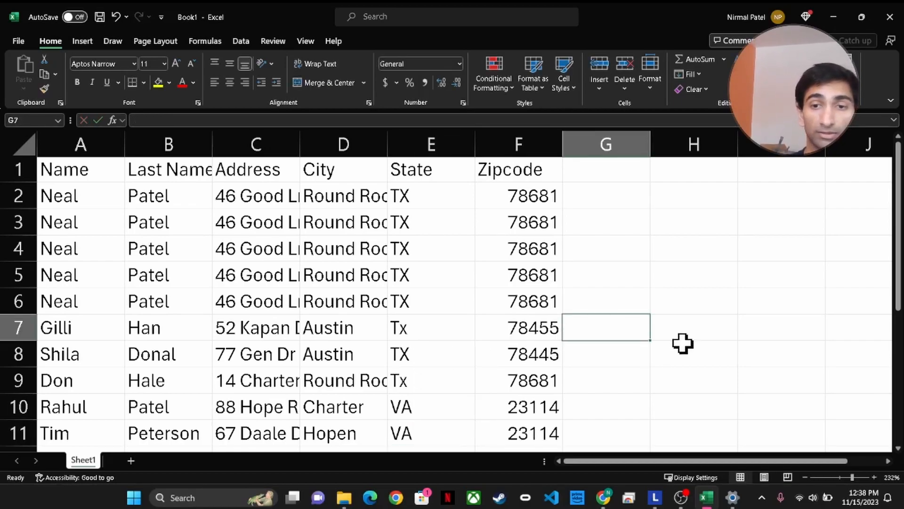
Select the full address list from A1 to F11, including the header row
left_click_drag(48, 196, 171, 293)
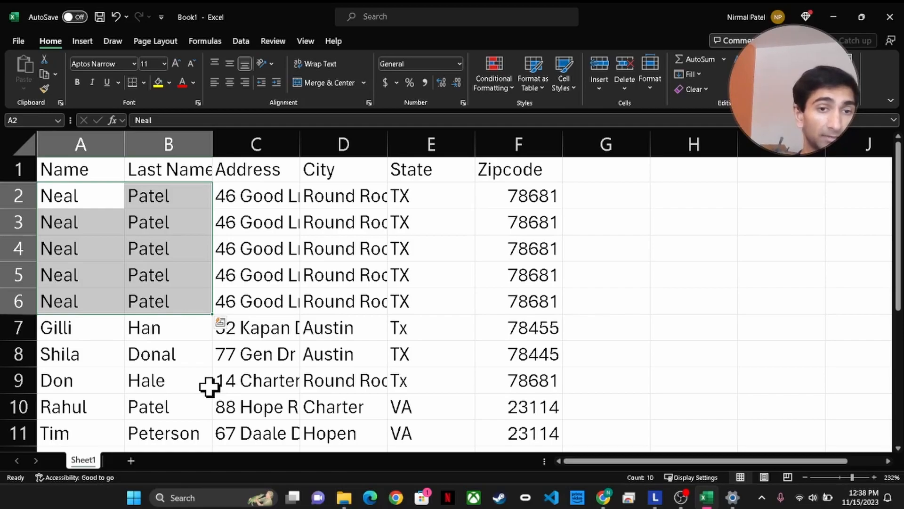
left_click_drag(69, 328, 198, 438)
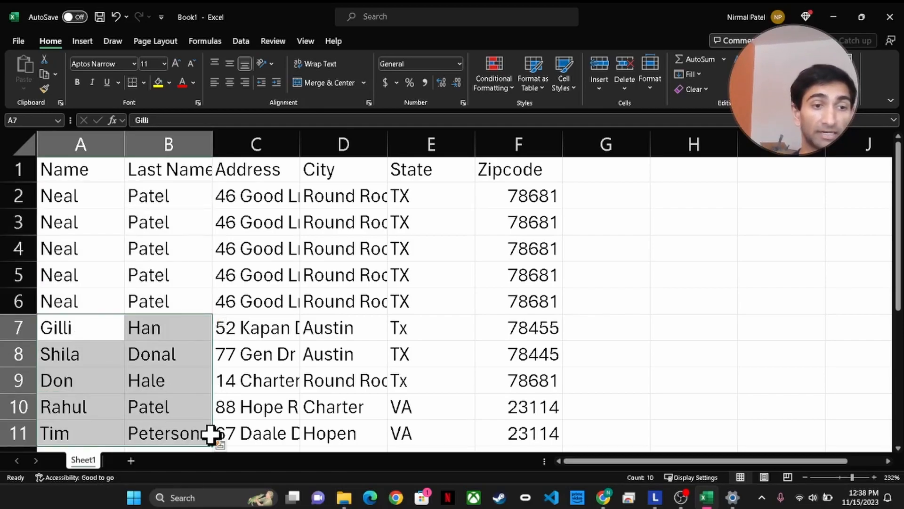
left_click(332, 431)
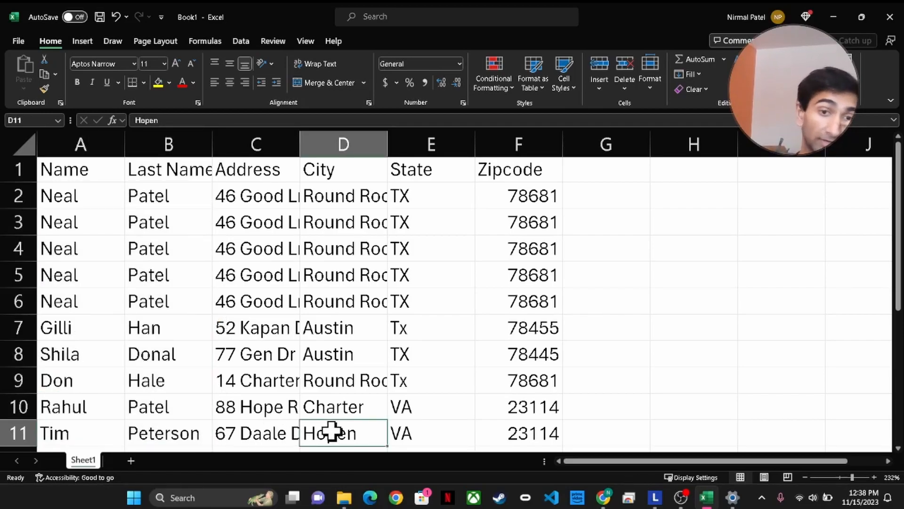
left_click(323, 143)
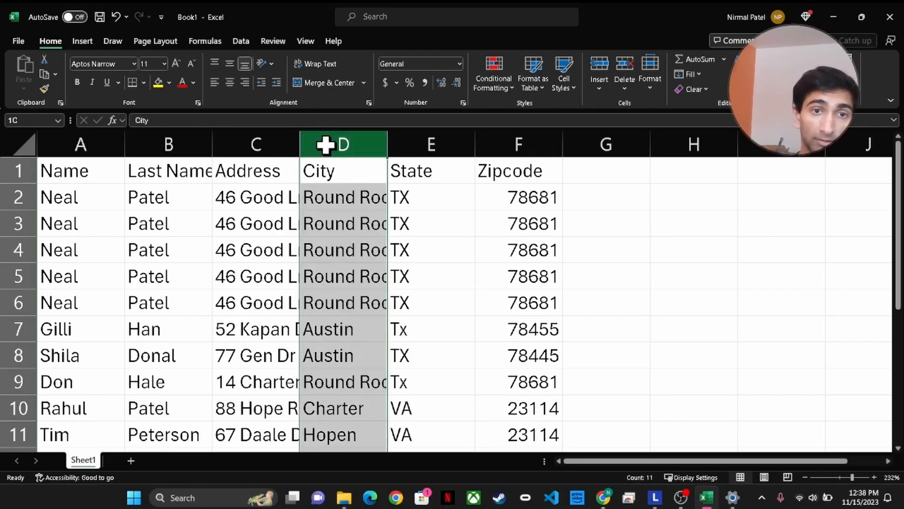
left_click(542, 255)
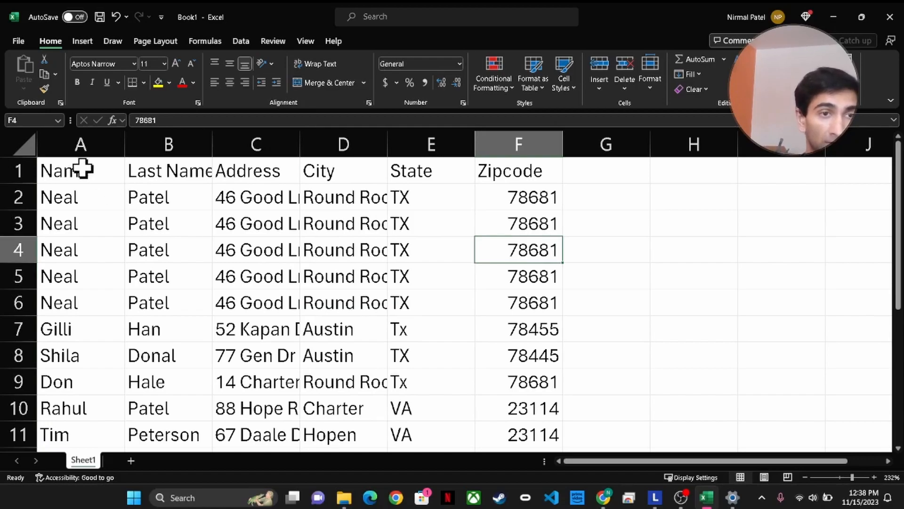
left_click_drag(81, 168, 523, 424)
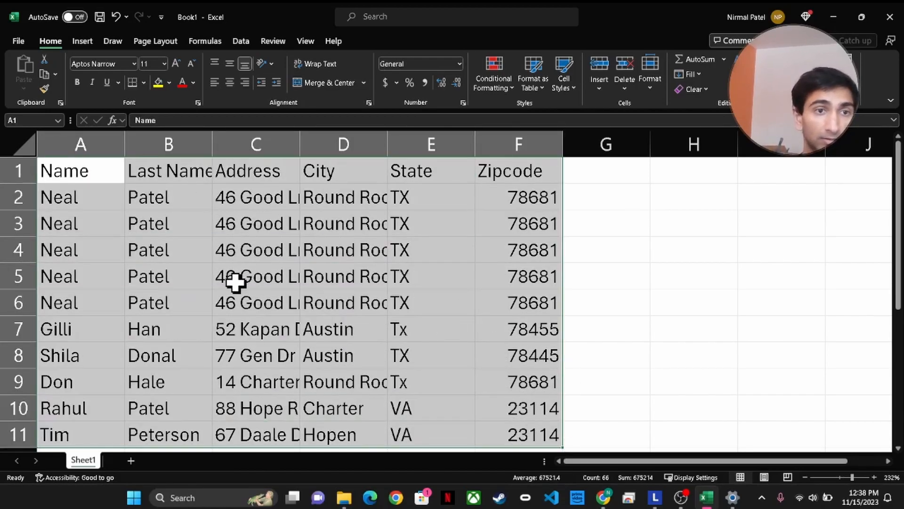
Convert A1:F11 into a table with headers and dismiss the Analyze Data suggestion
left_click(82, 42)
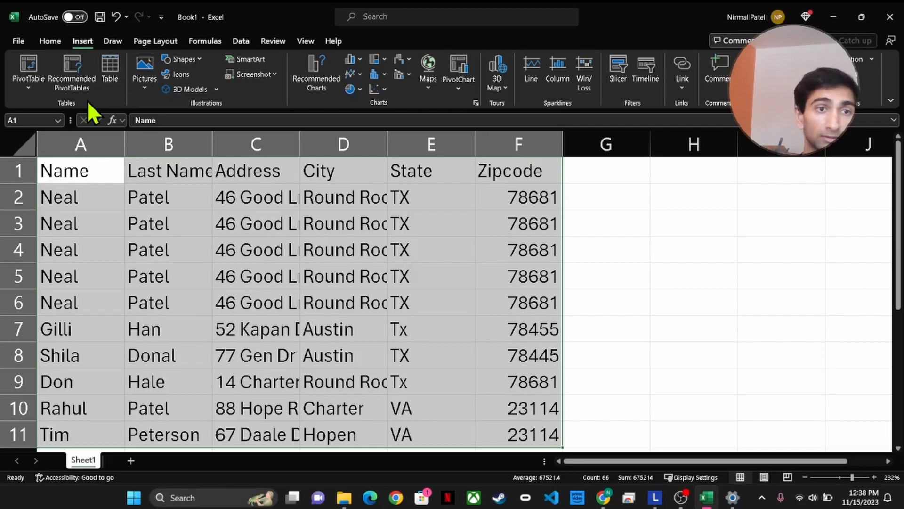
left_click(112, 84)
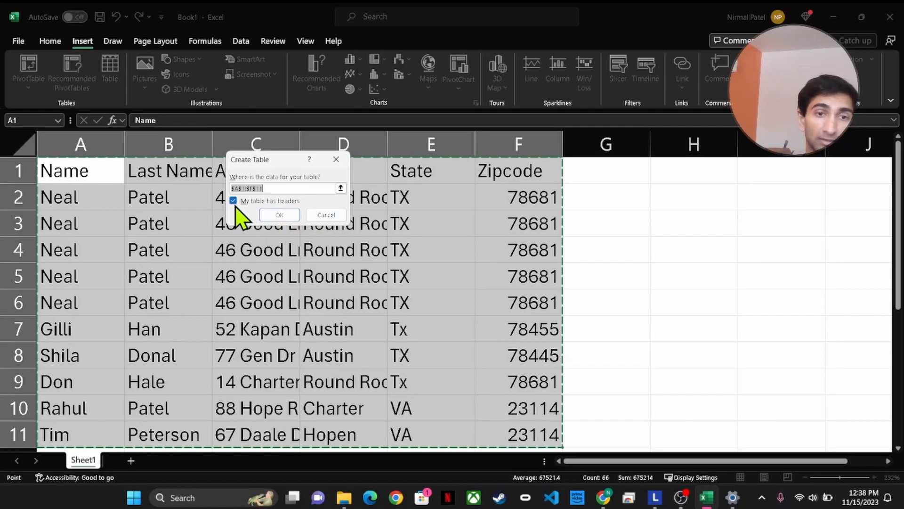
left_click(284, 218)
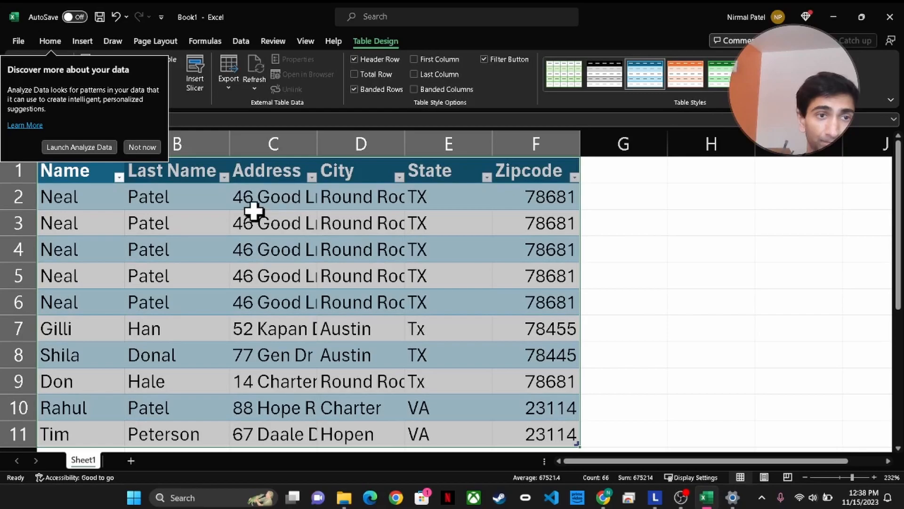
left_click(147, 150)
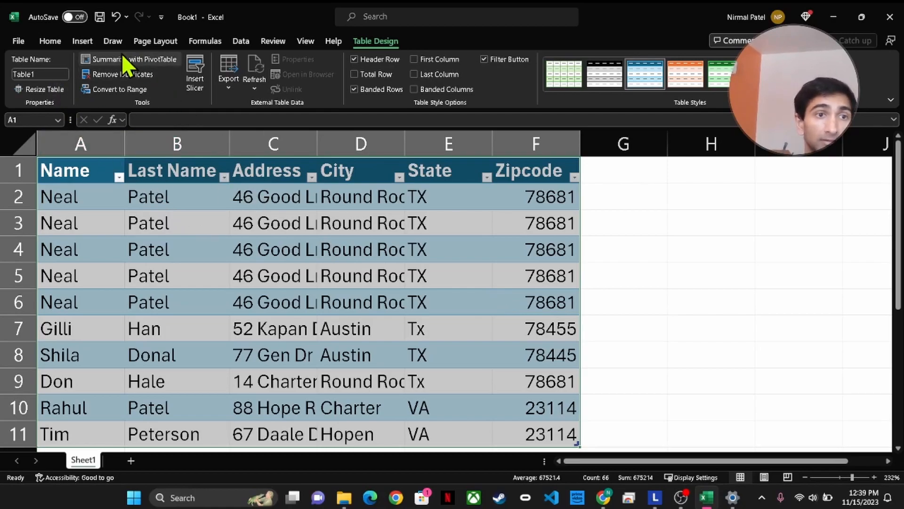
Save the workbook as Gifts1 in the Documents folder
left_click(19, 41)
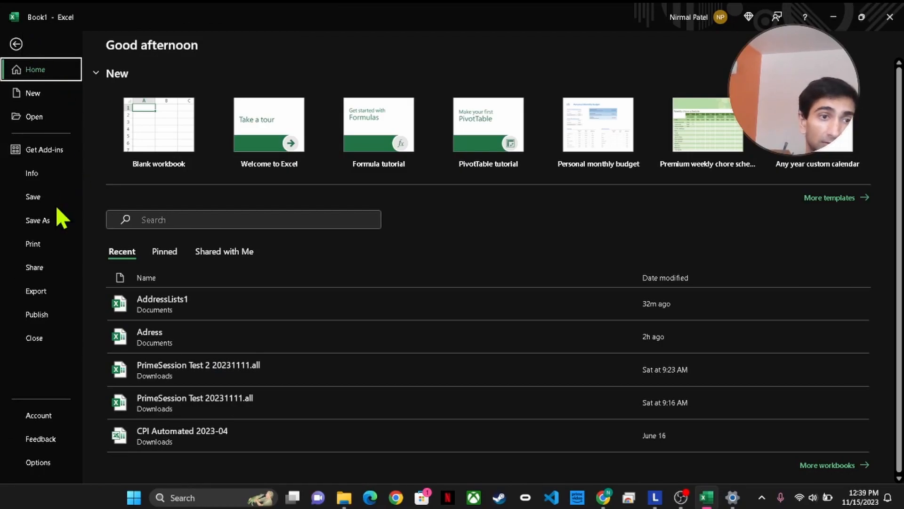
left_click(40, 220)
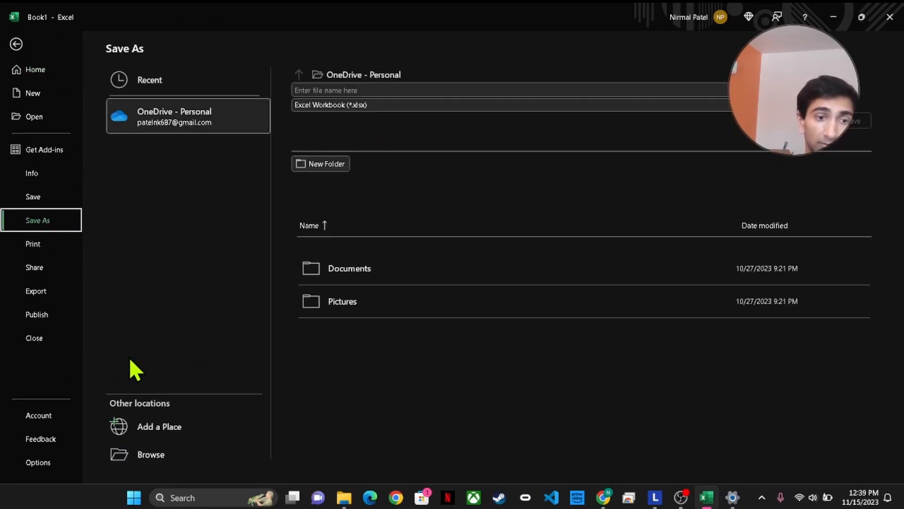
left_click(165, 455)
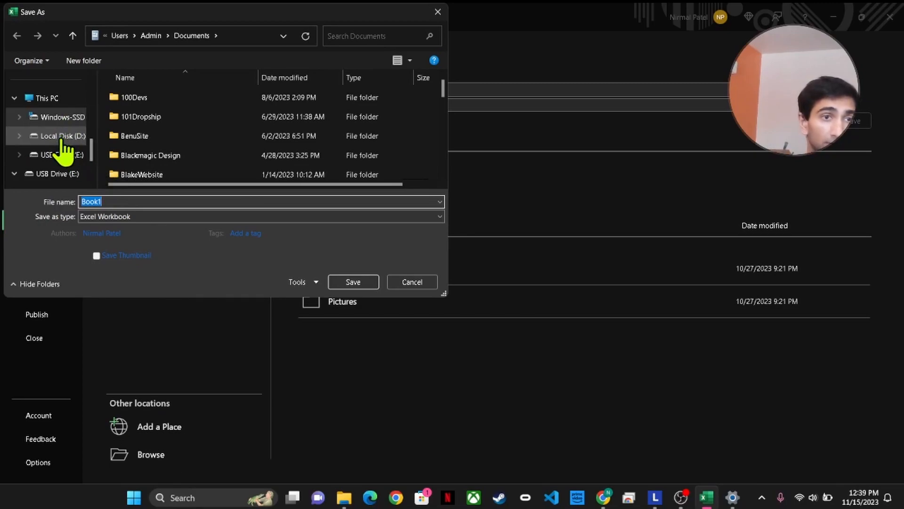
scroll(64, 151, "down", 2)
scroll(64, 150, "up", 10)
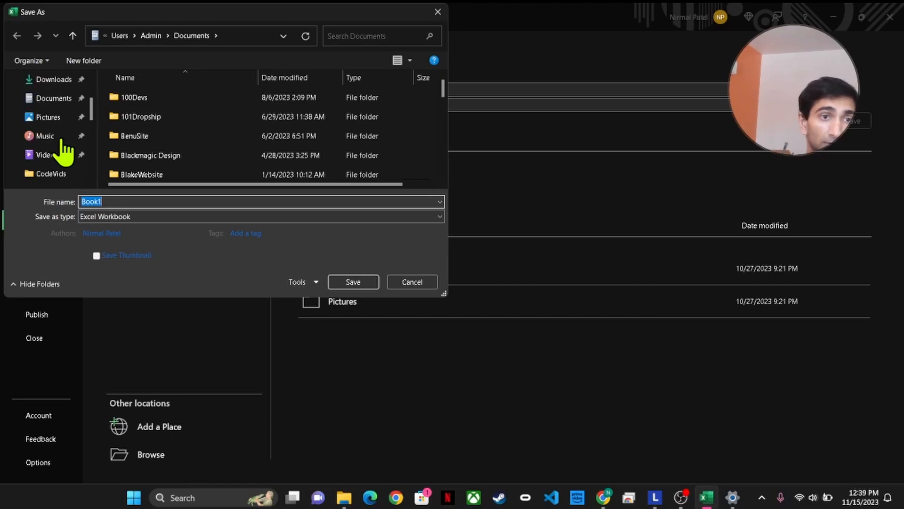
left_click(57, 179)
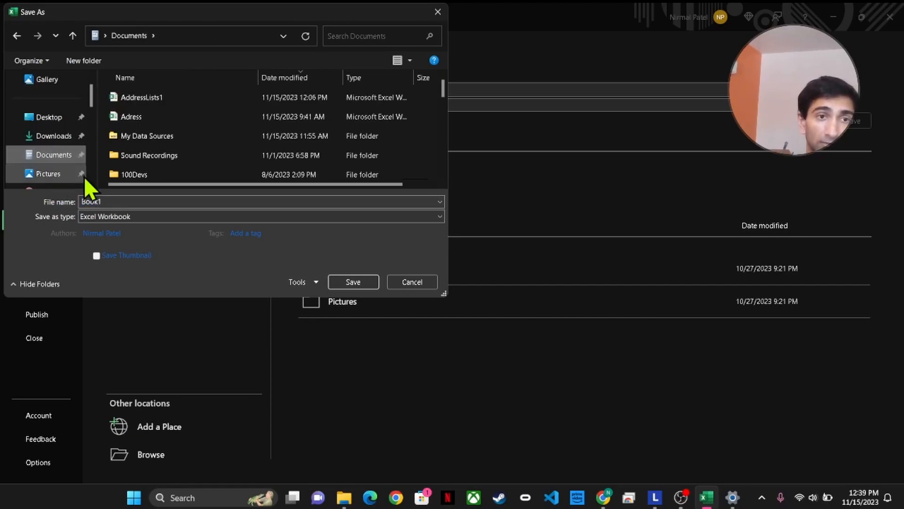
double_click(109, 201)
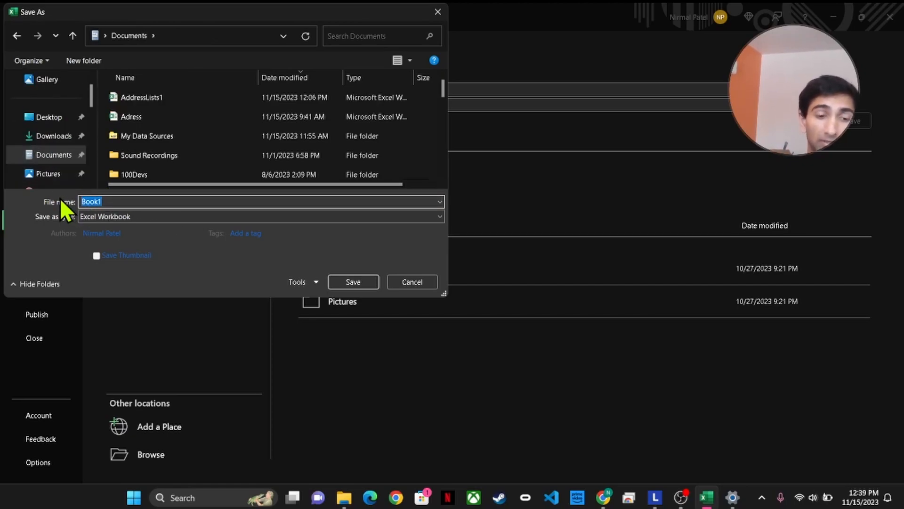
key("Caps_Lock")
type("G")
key("Caps_Lock")
type("ifts")
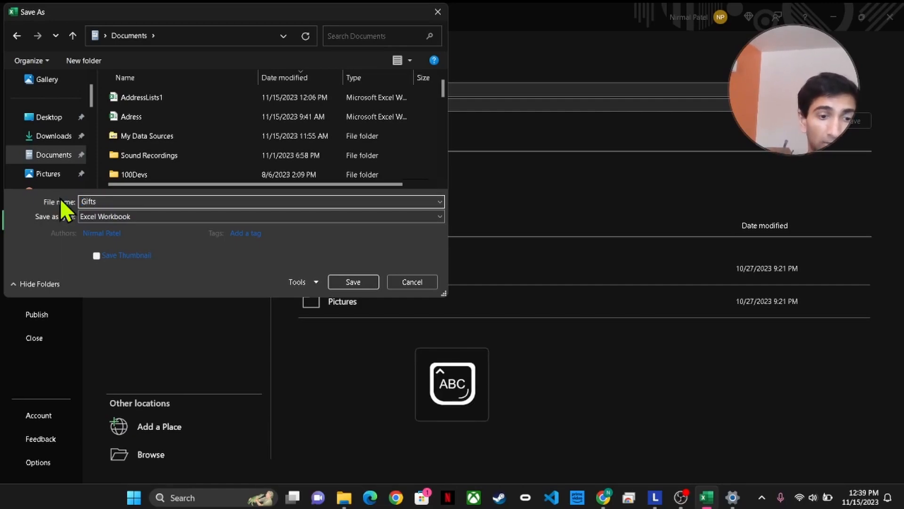
type("1")
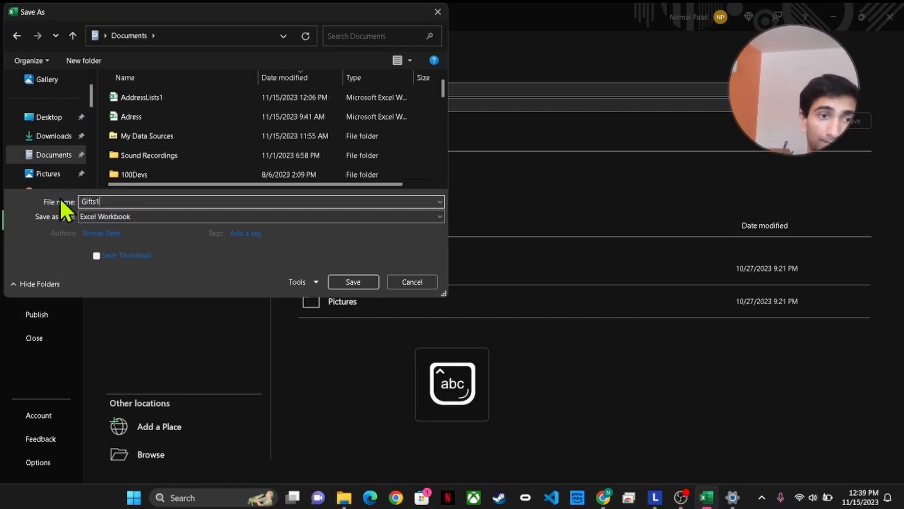
left_click(355, 279)
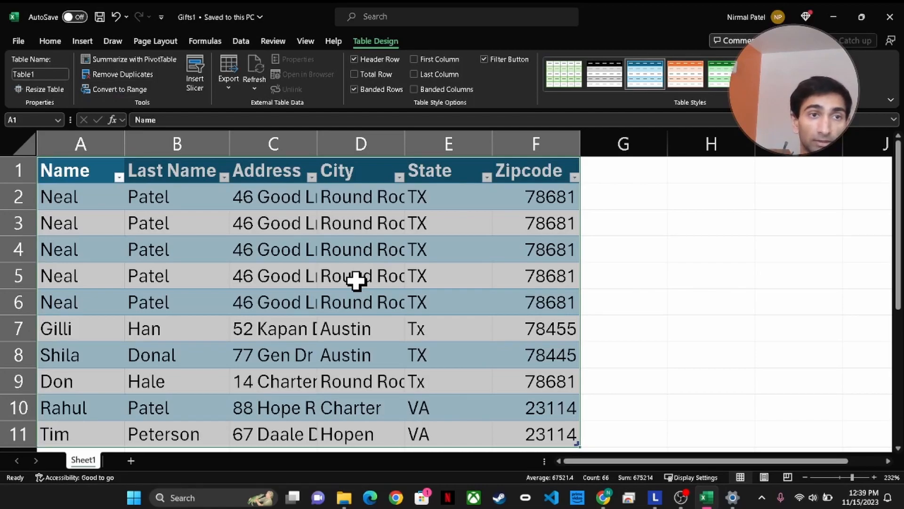
Search for 'word' in Windows search and launch Microsoft Word
left_click(217, 498)
type("word")
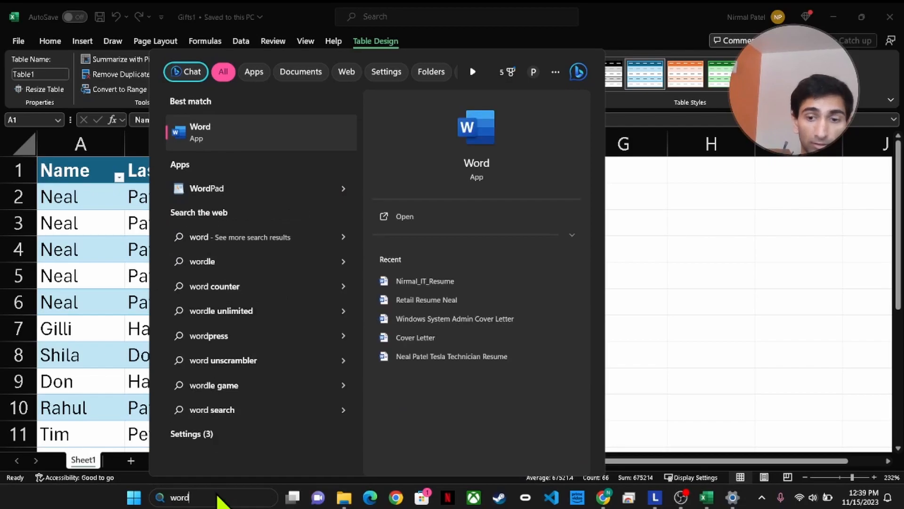
key("Return")
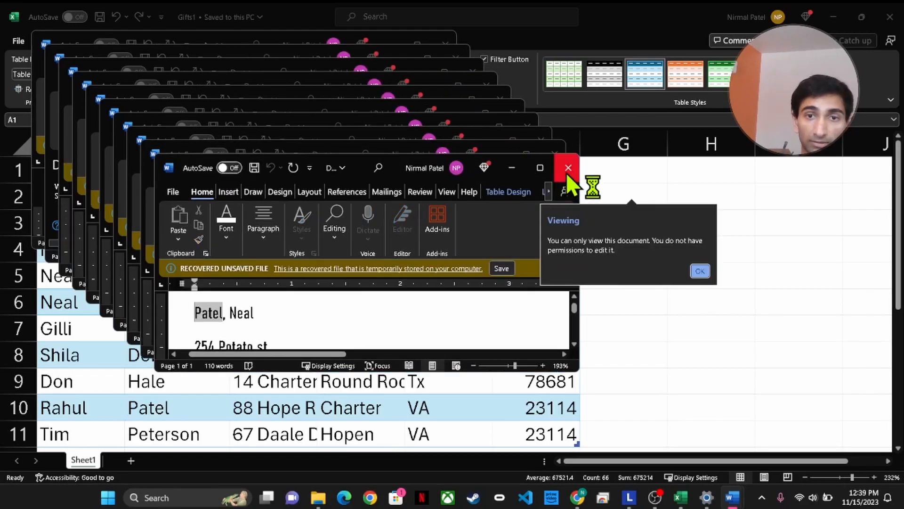
Close the first eight recovered Word documents, choosing Don't Save for each
left_click(567, 168)
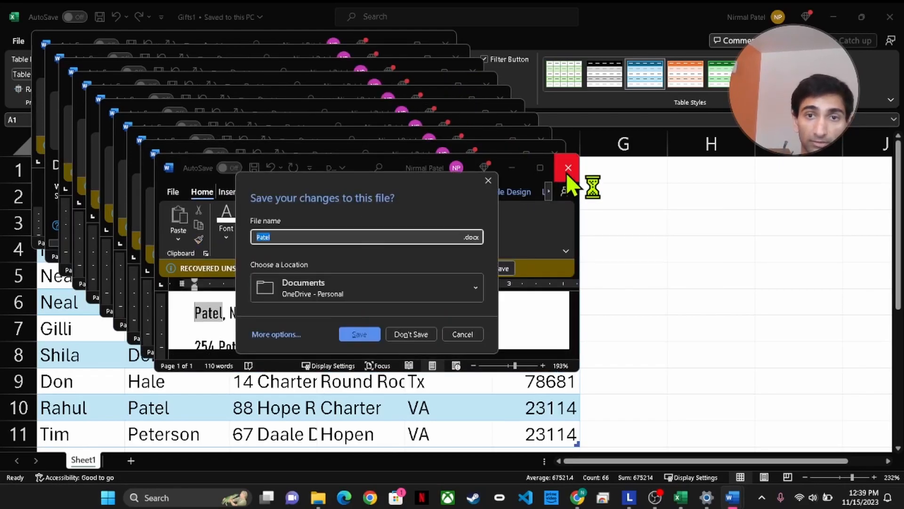
left_click(414, 333)
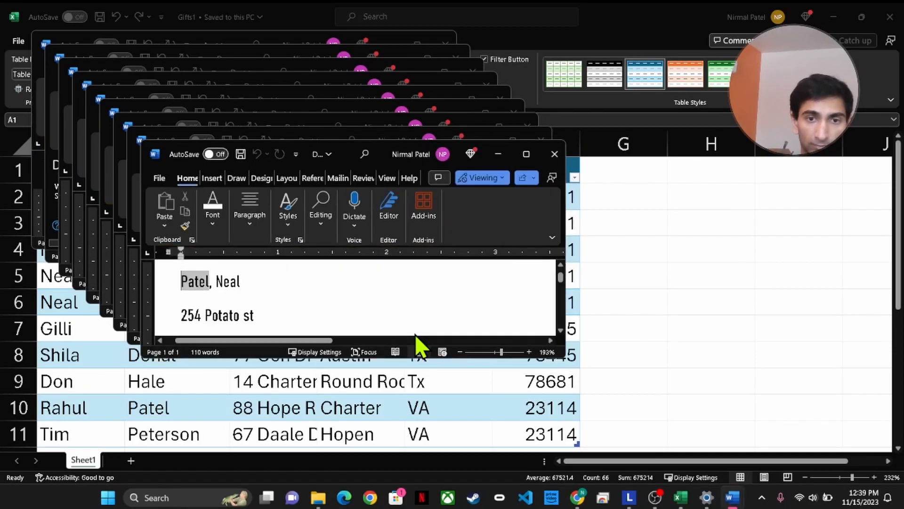
left_click(547, 158)
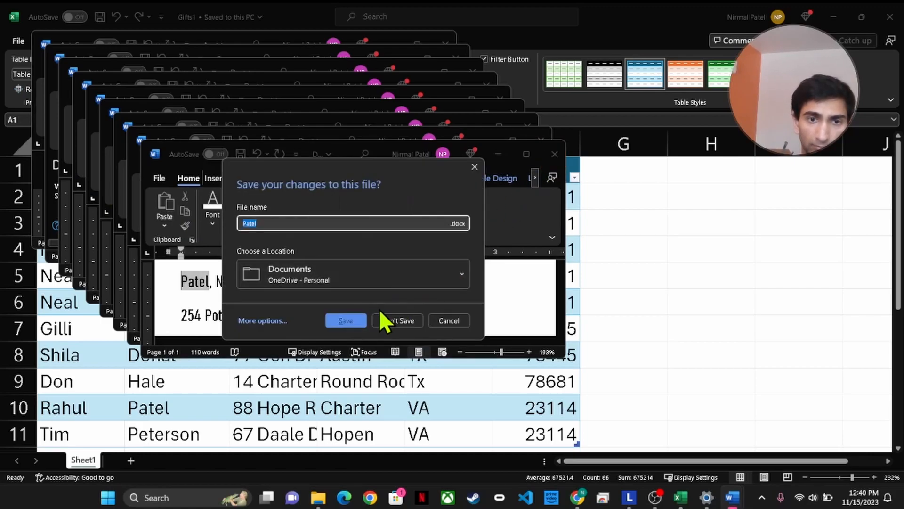
left_click(392, 318)
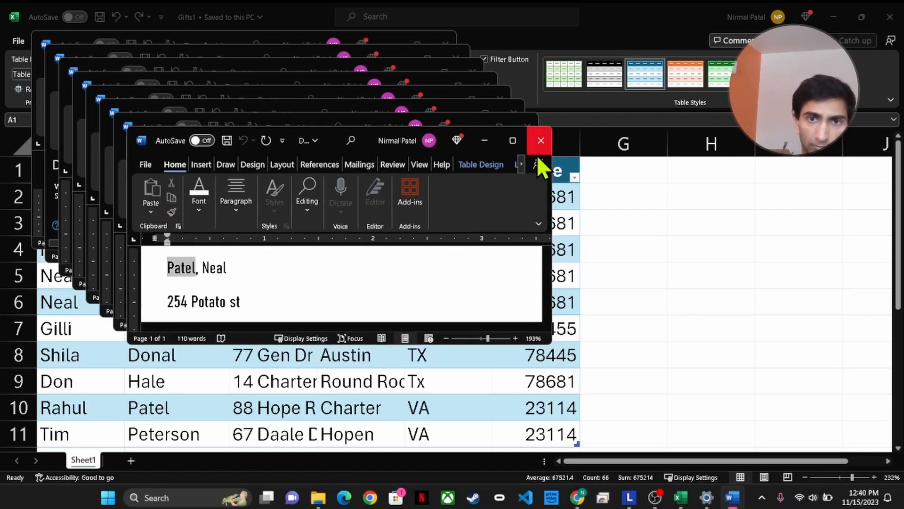
left_click(537, 150)
left_click(382, 304)
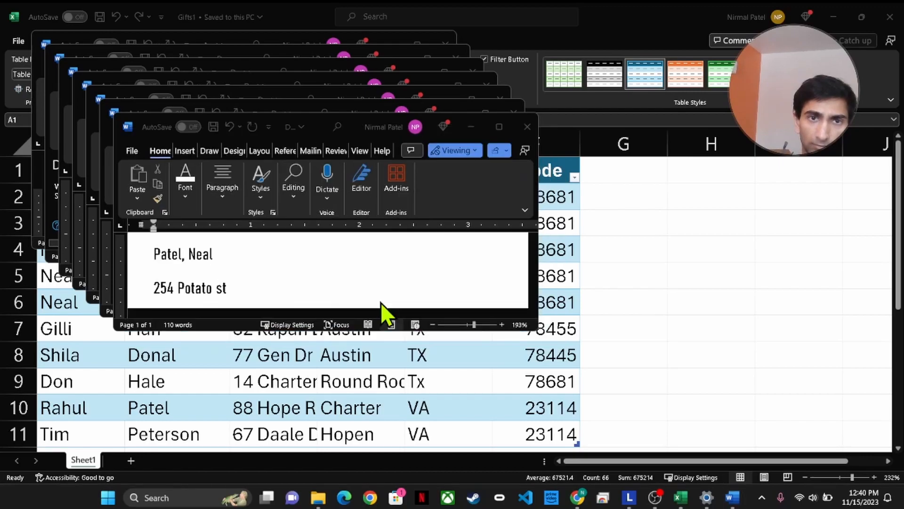
left_click(527, 126)
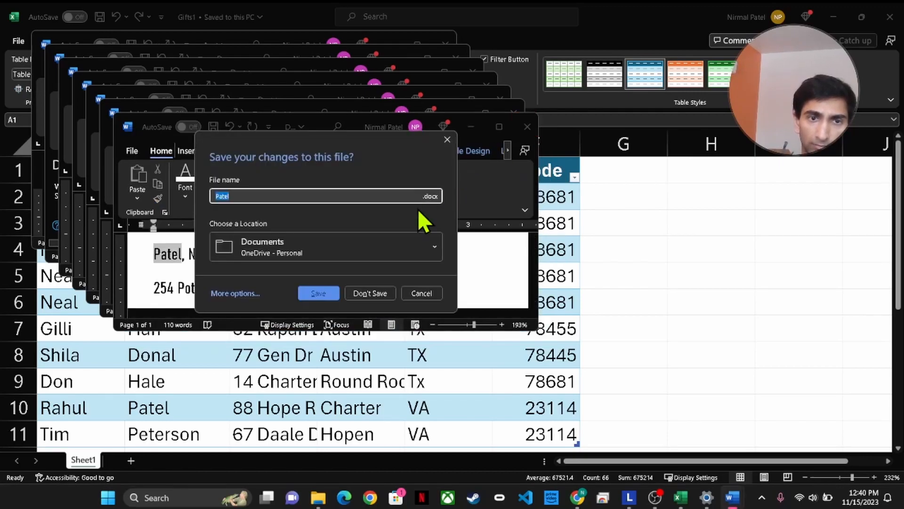
left_click(377, 299)
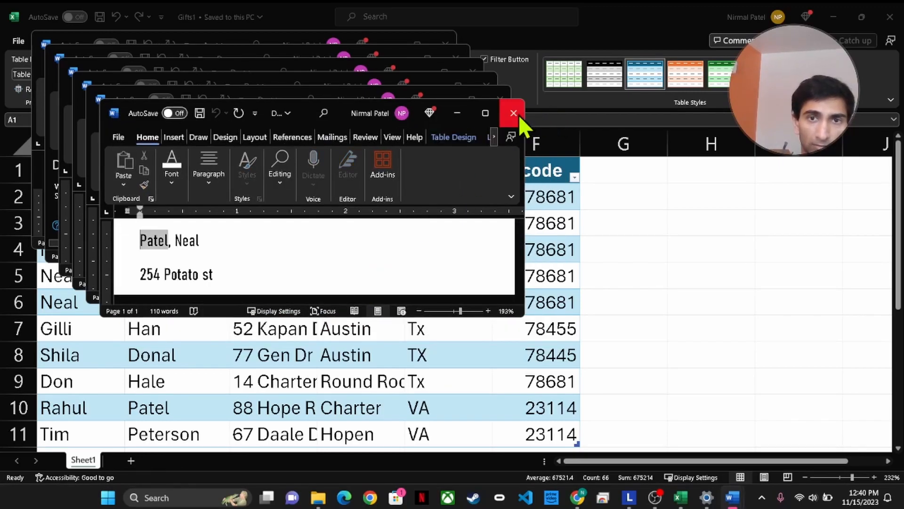
left_click(518, 114)
left_click(368, 277)
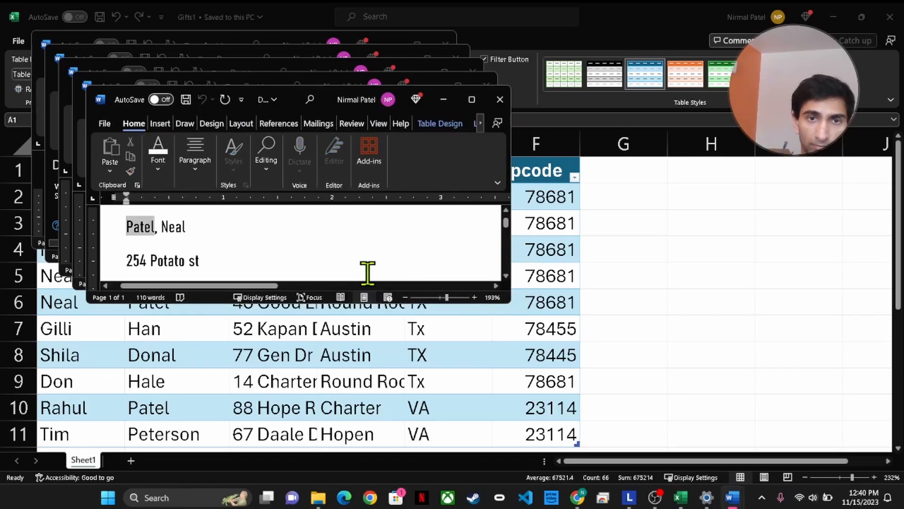
left_click(496, 95)
left_click(362, 258)
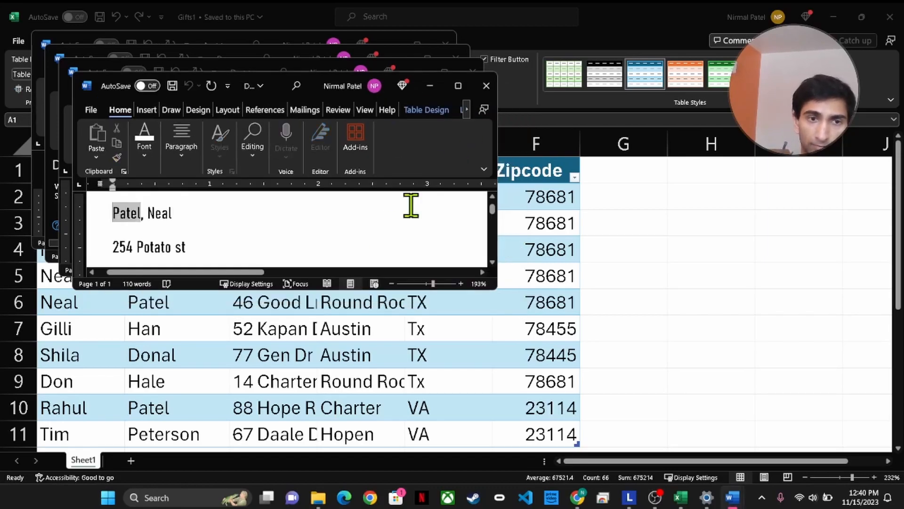
left_click(487, 86)
left_click(346, 249)
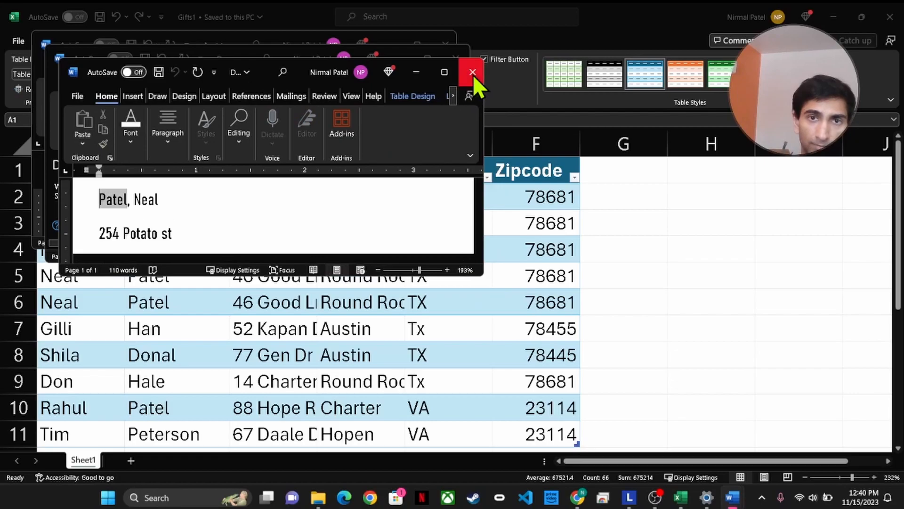
left_click(472, 74)
left_click(328, 232)
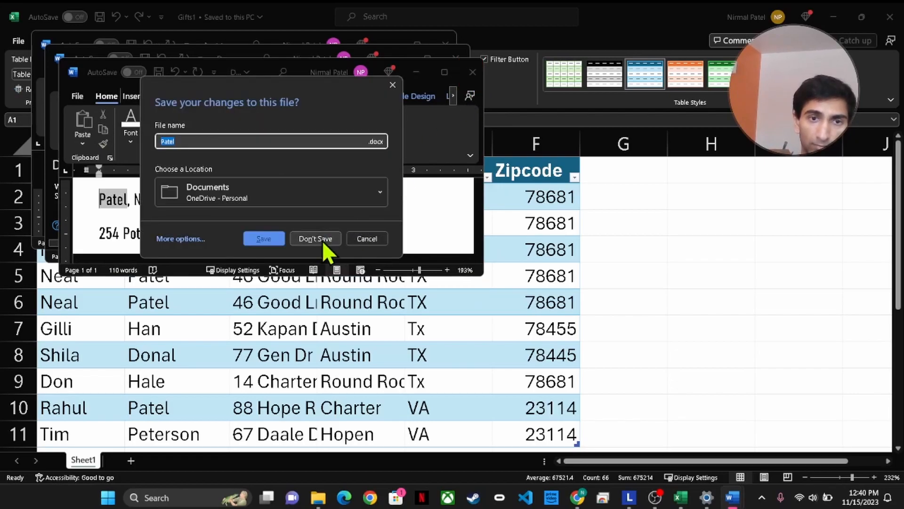
Close the remaining recovered documents, dismissing view-only warnings, and discard the recovered files
left_click(457, 61)
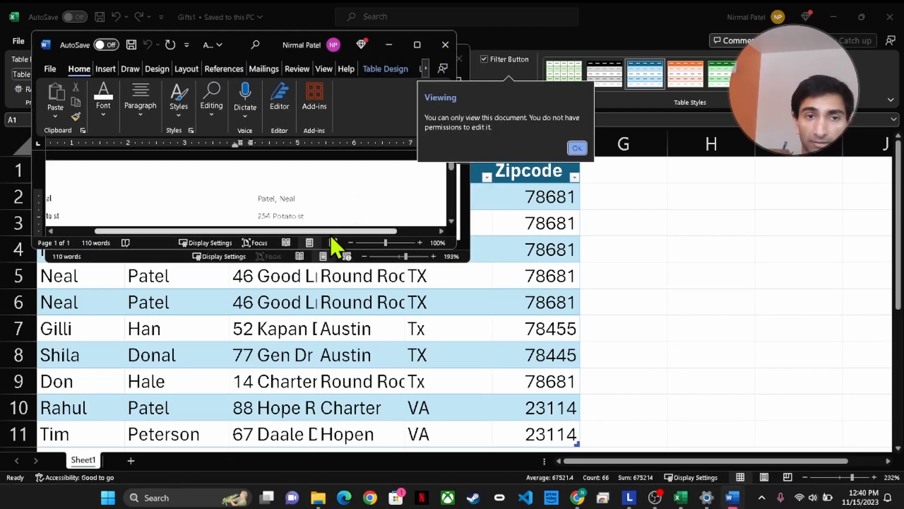
left_click(576, 147)
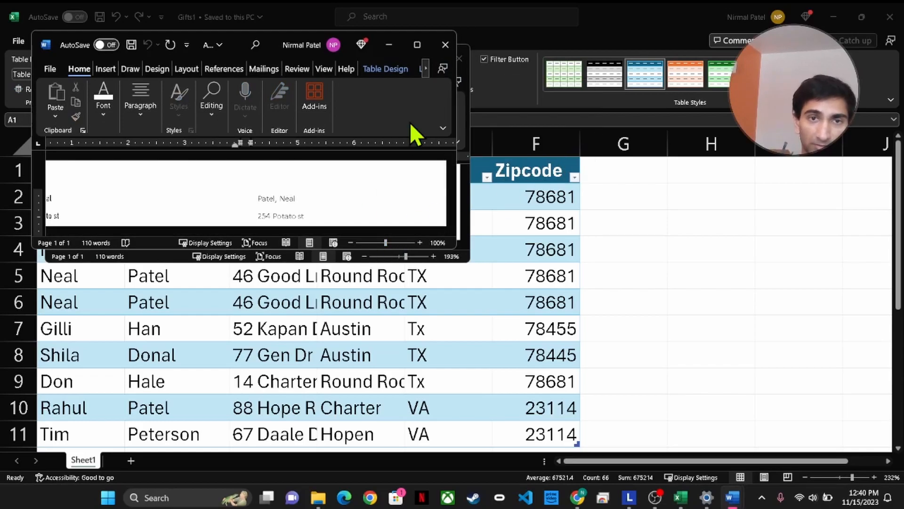
left_click(445, 44)
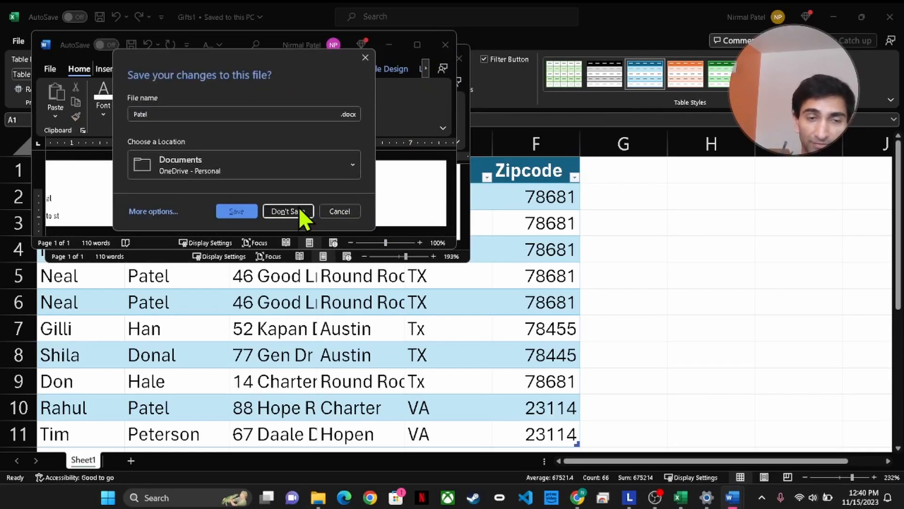
left_click(299, 209)
left_click(591, 162)
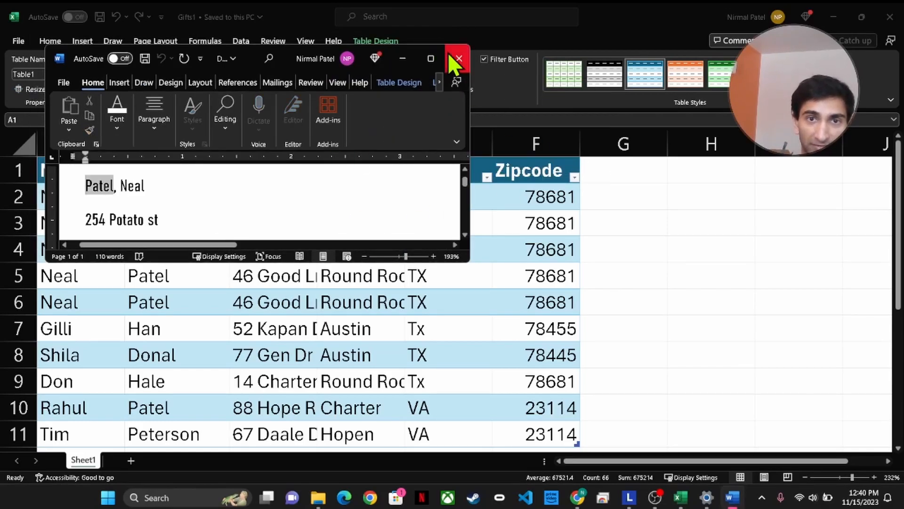
left_click(456, 57)
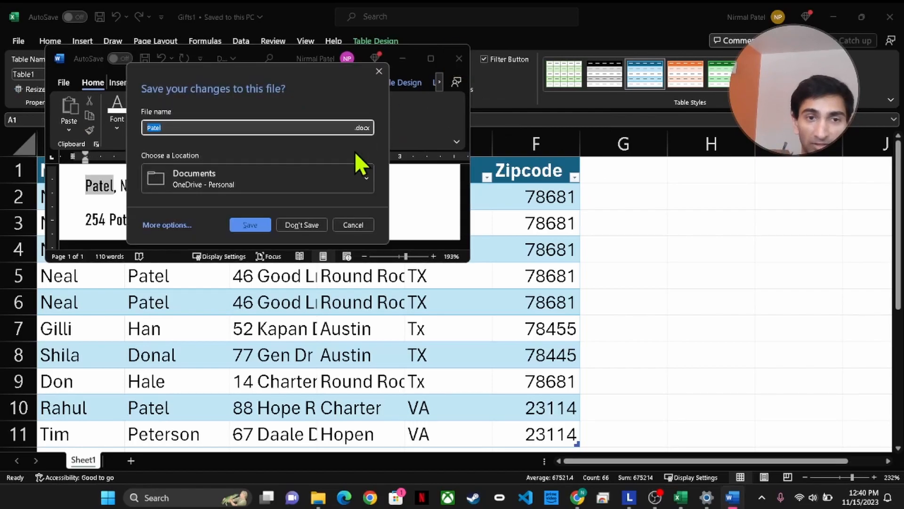
left_click(307, 225)
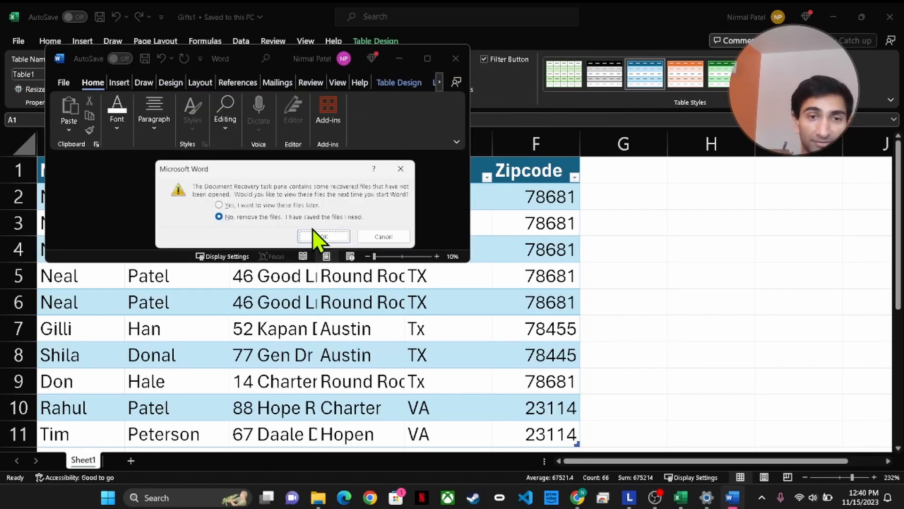
left_click(323, 234)
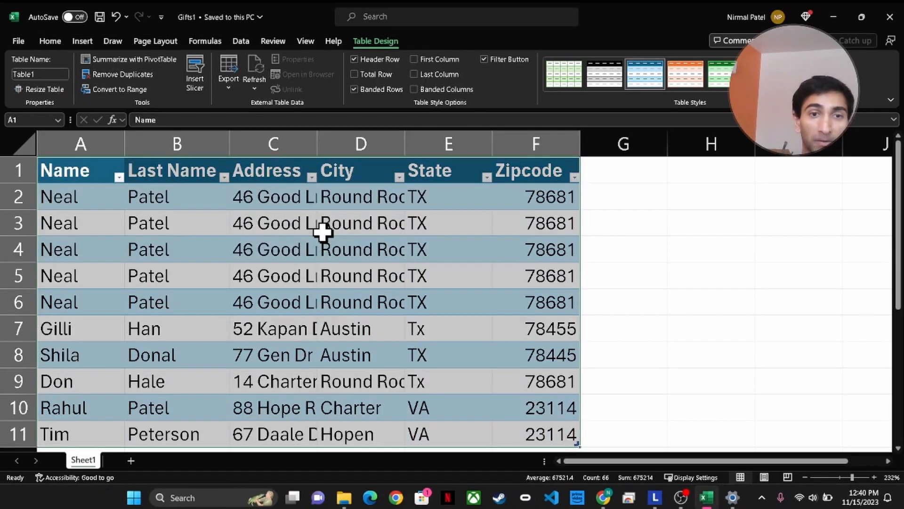
left_click(652, 276)
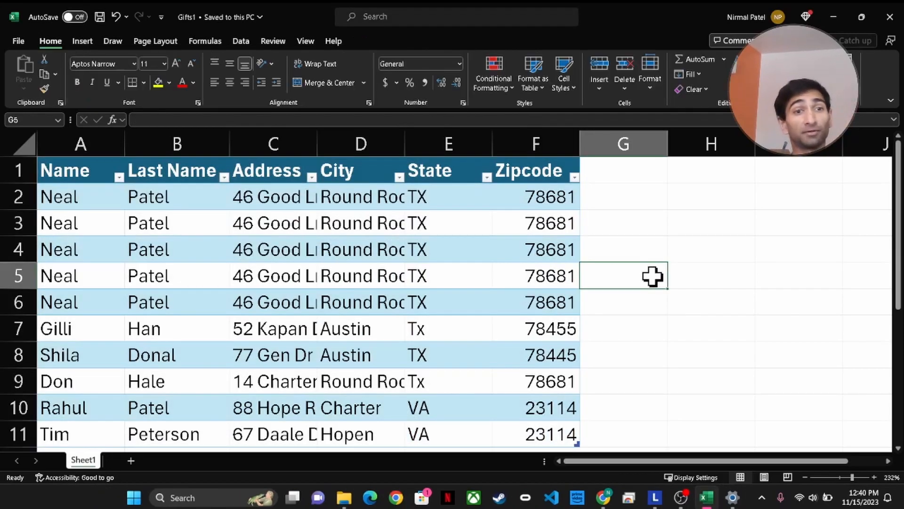
Relaunch Word, create a blank document, maximize it and zoom out to the full page
left_click(216, 497)
type("word")
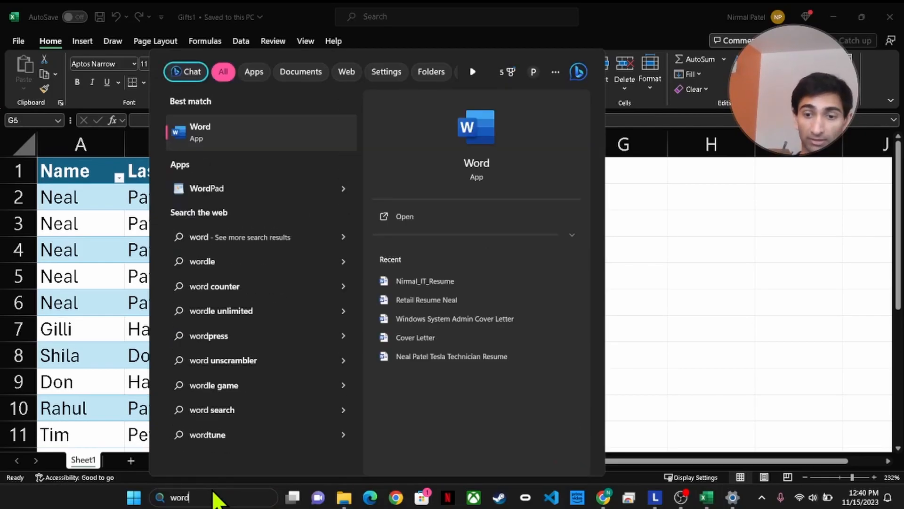
key("Return")
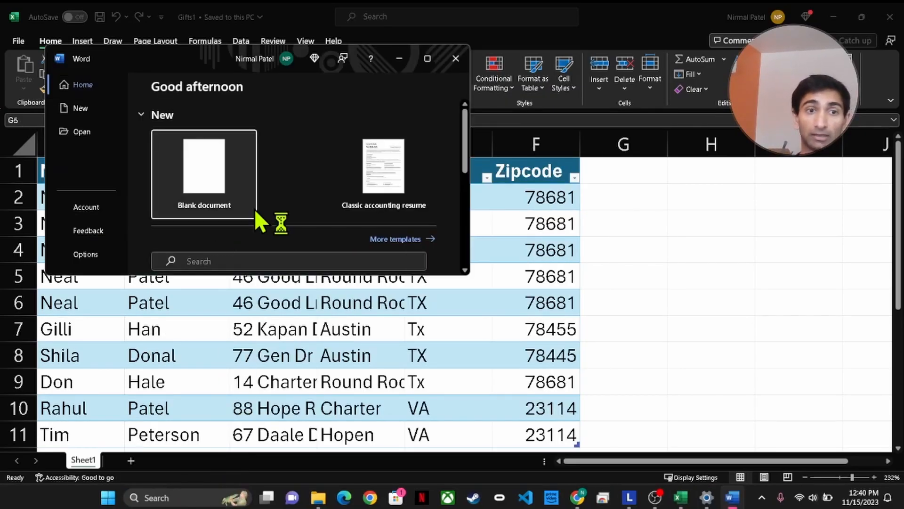
left_click(217, 172)
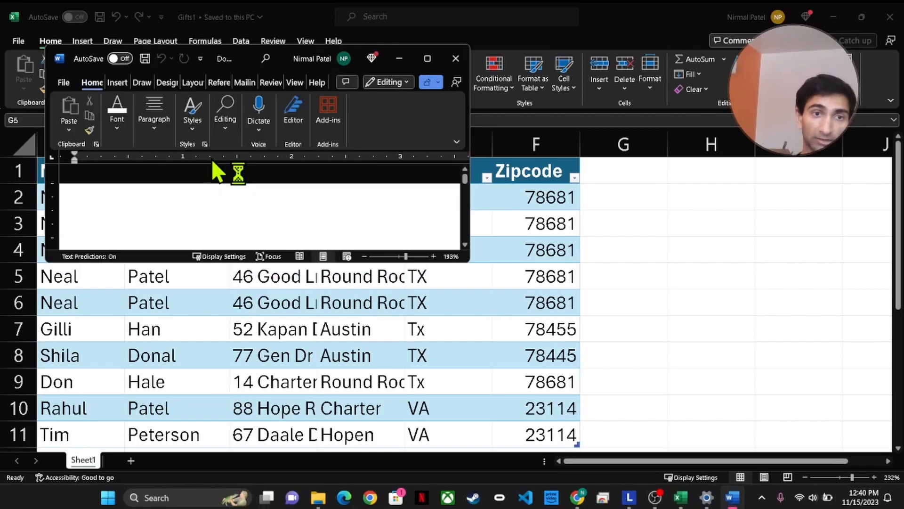
left_click(430, 60)
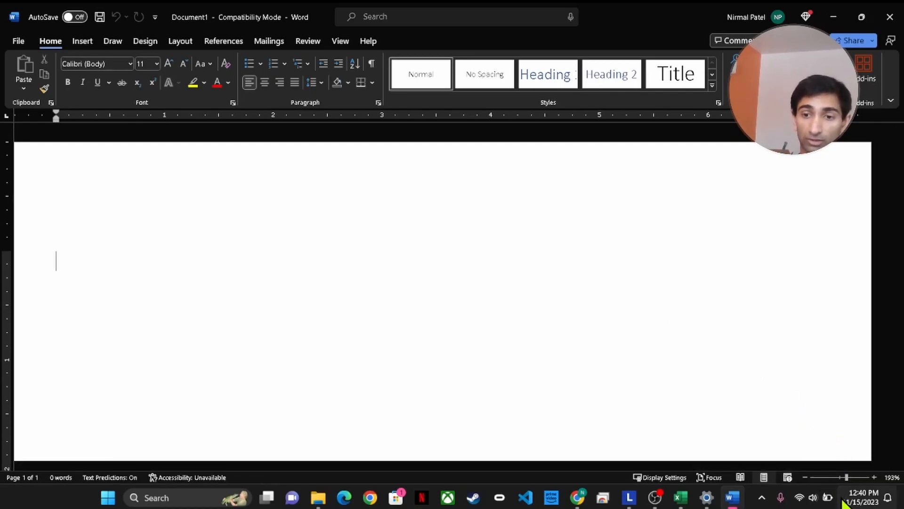
left_click(837, 478)
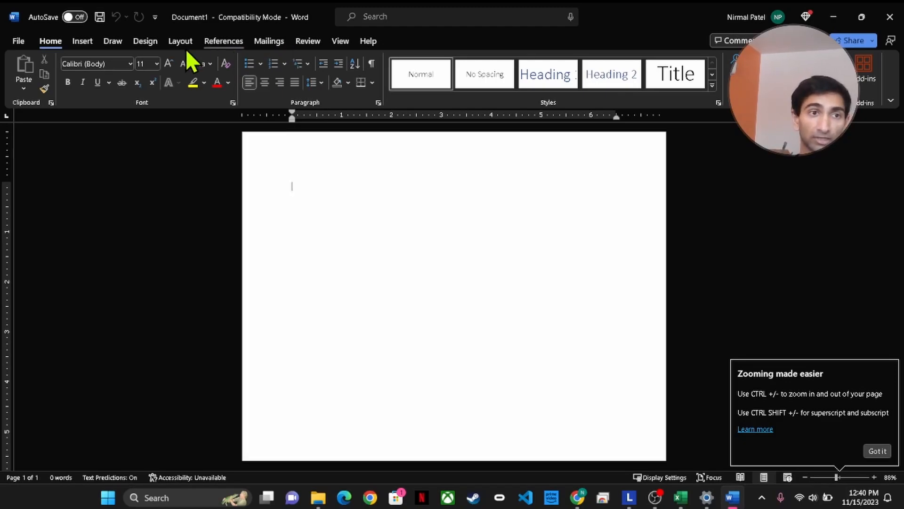
left_click(17, 41)
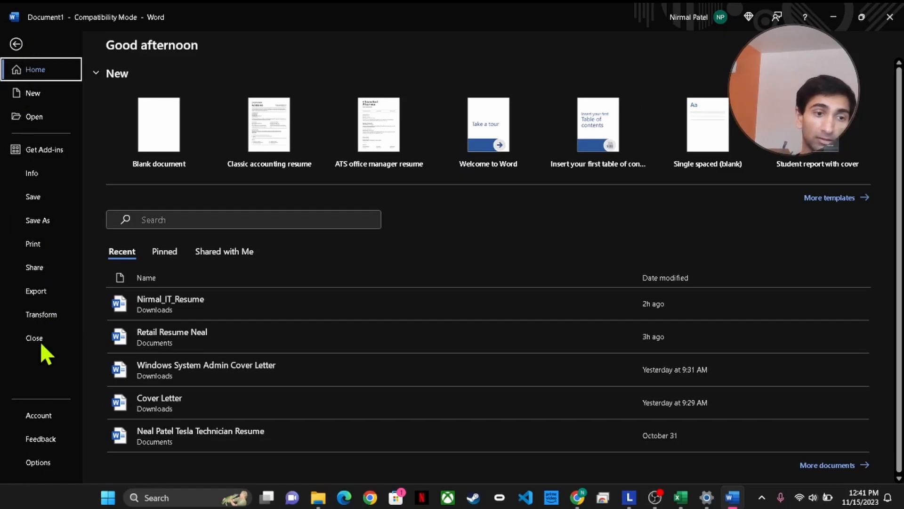
left_click(41, 462)
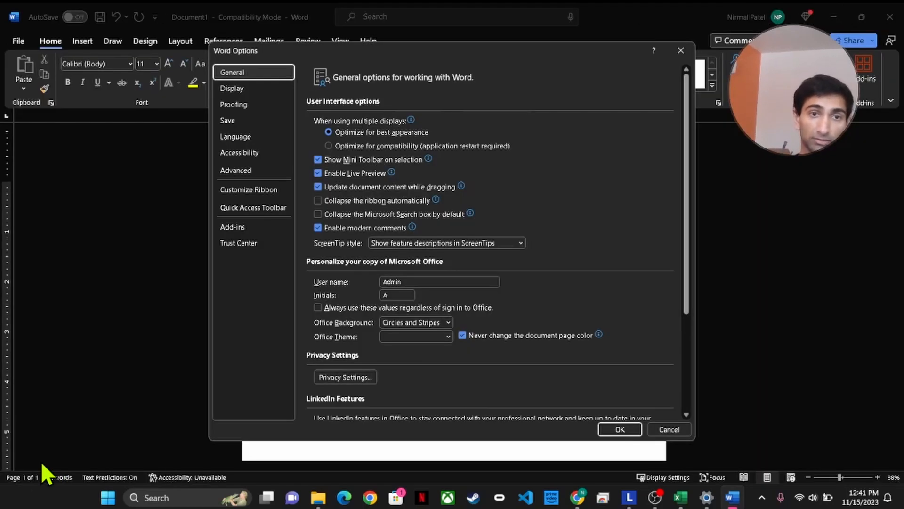
left_click(260, 186)
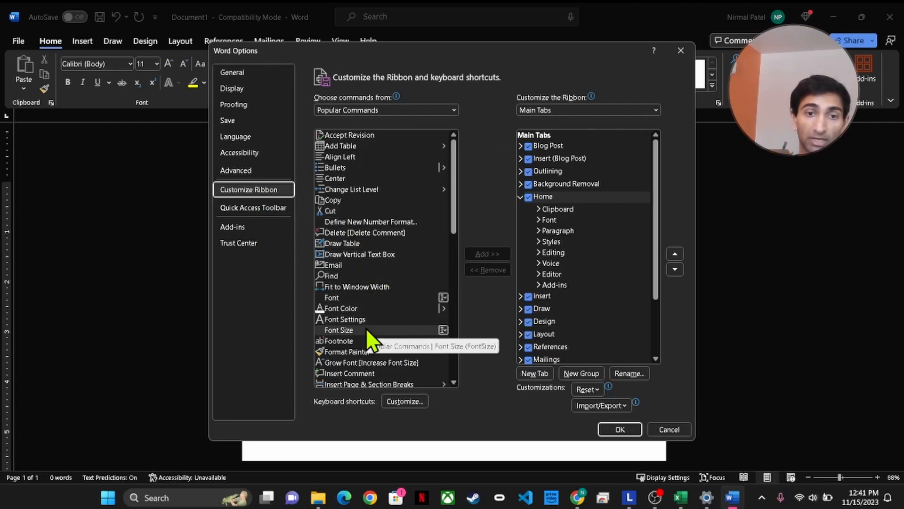
scroll(366, 328, "down", 5)
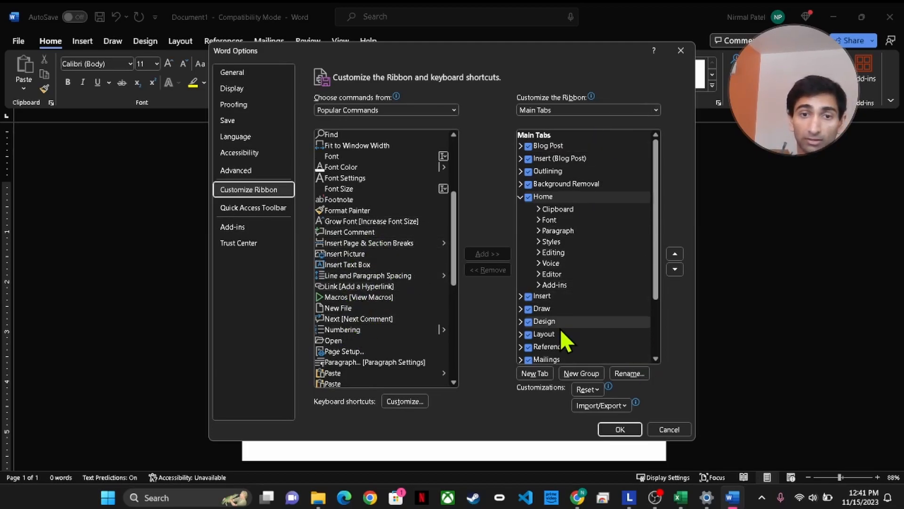
left_click(357, 301)
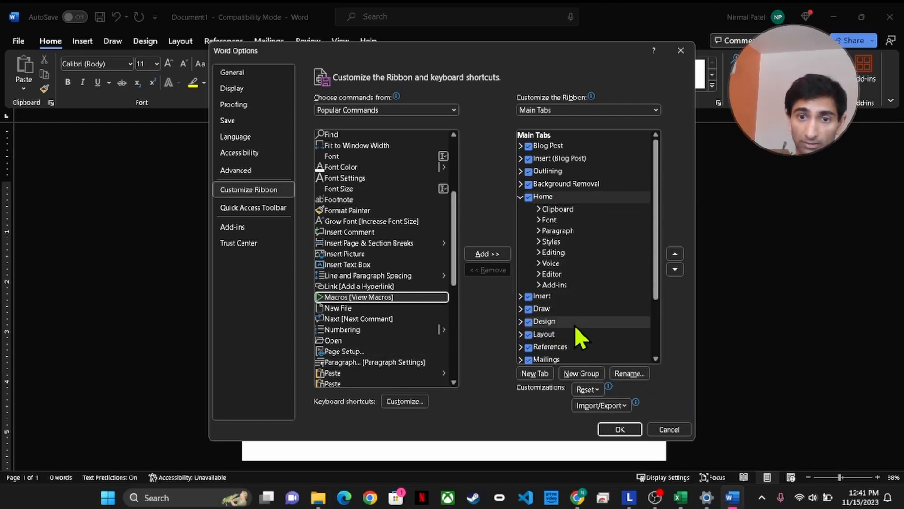
left_click(654, 358)
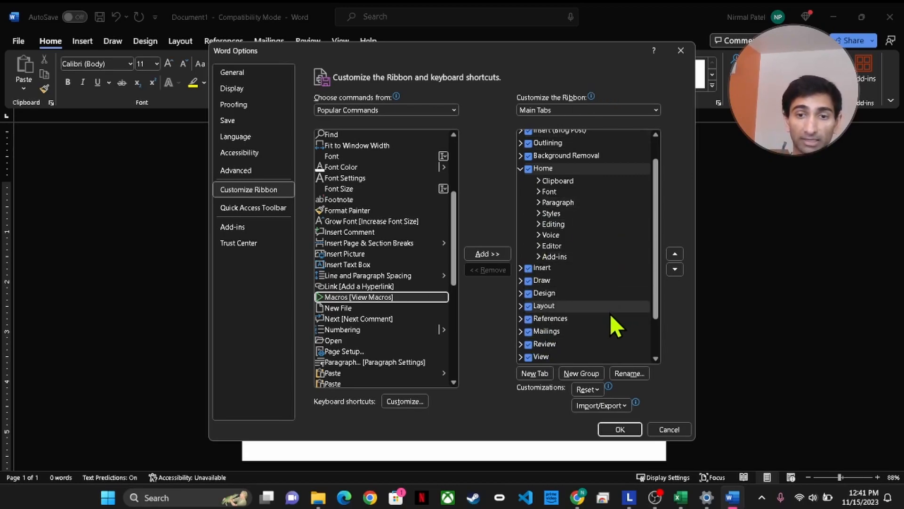
left_click(680, 51)
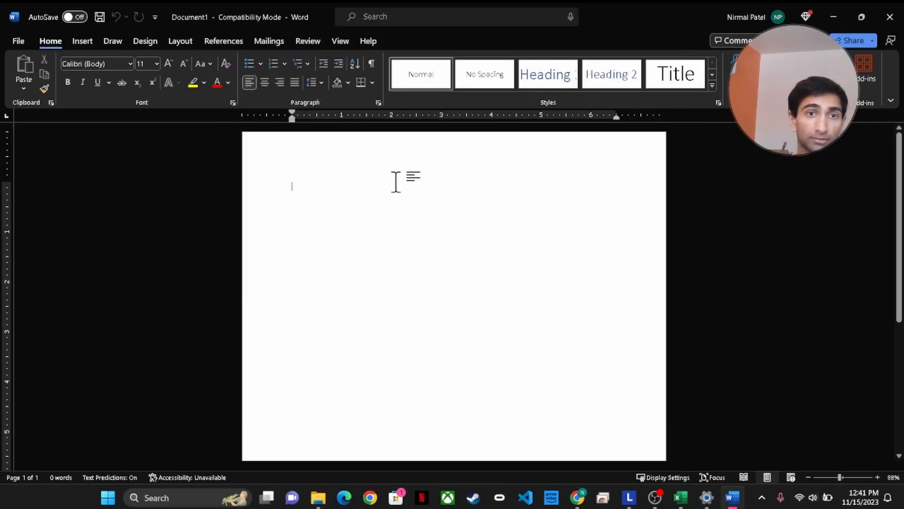
Run the Step-by-Step Mail Merge Wizard with Labels, advance to step 2 and open Label options
left_click(278, 46)
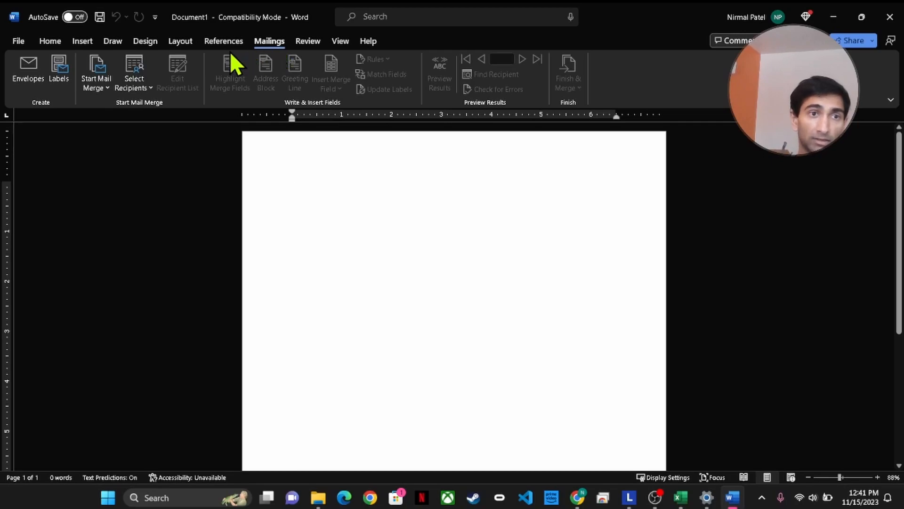
left_click(103, 91)
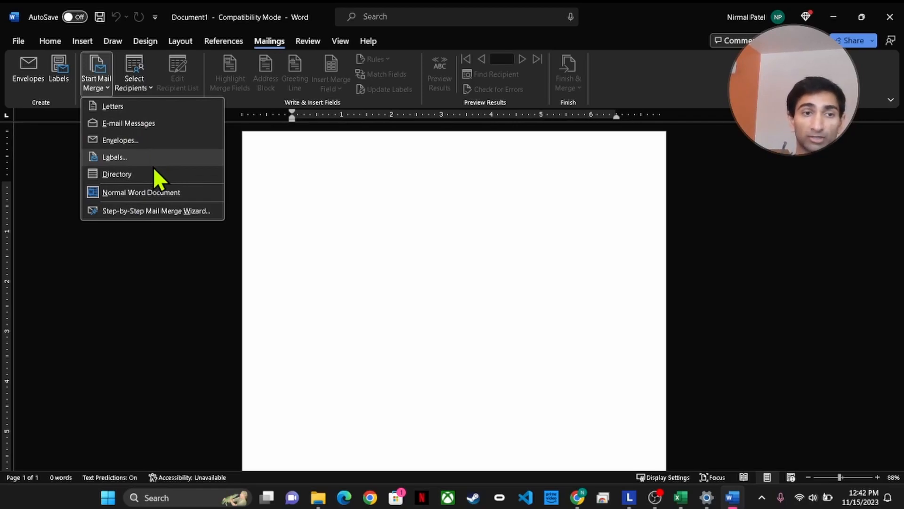
left_click(159, 211)
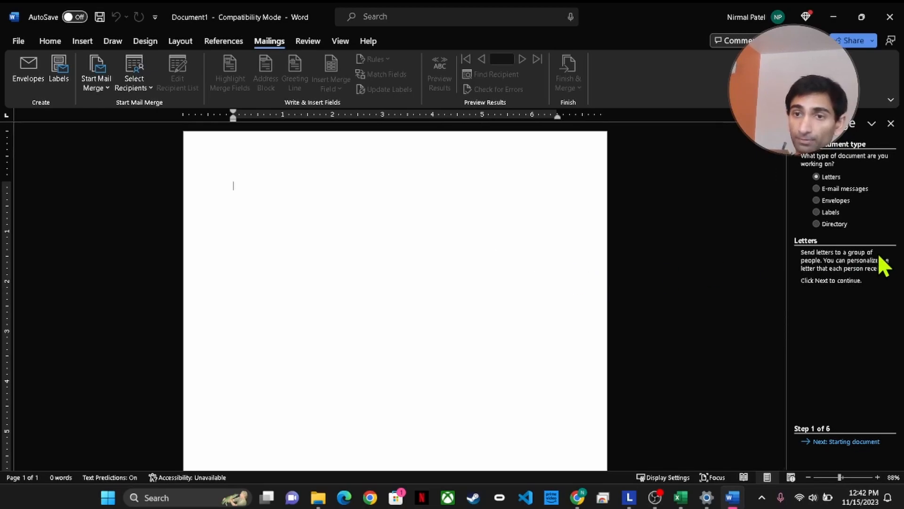
left_click(830, 210)
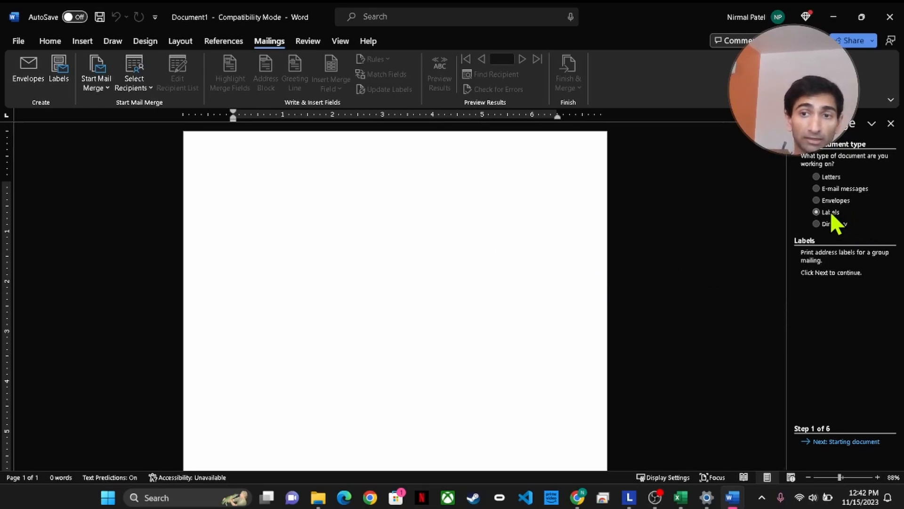
left_click(859, 443)
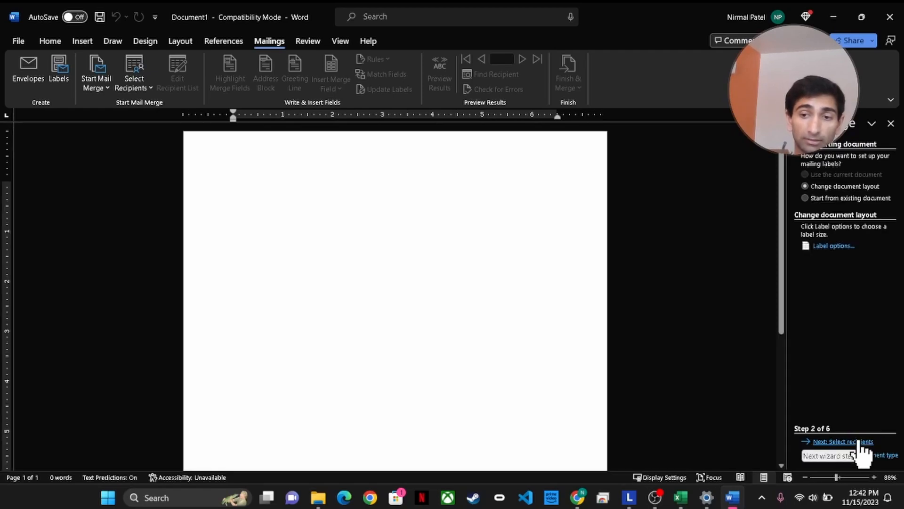
left_click(849, 476)
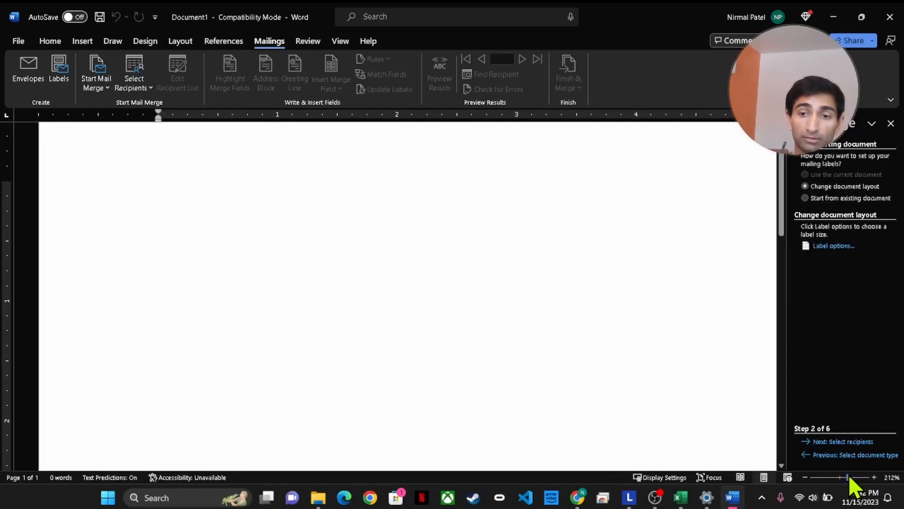
left_click_drag(846, 475, 841, 475)
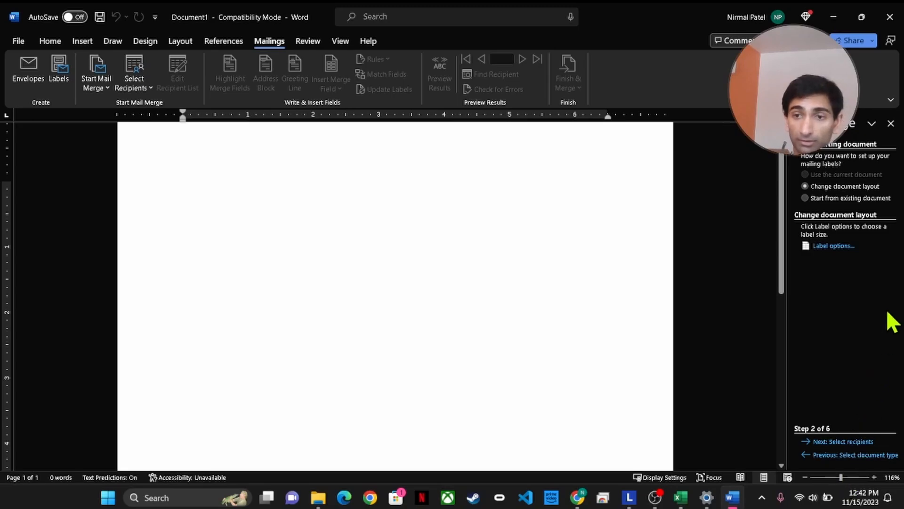
left_click(834, 246)
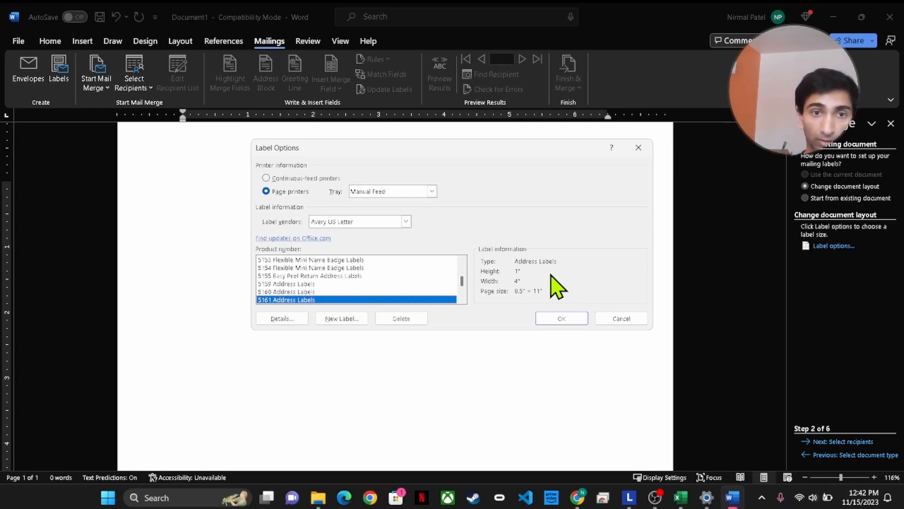
Keep vendor Avery US Letter, choose product 5161 Address Labels, and apply the layout
left_click(407, 222)
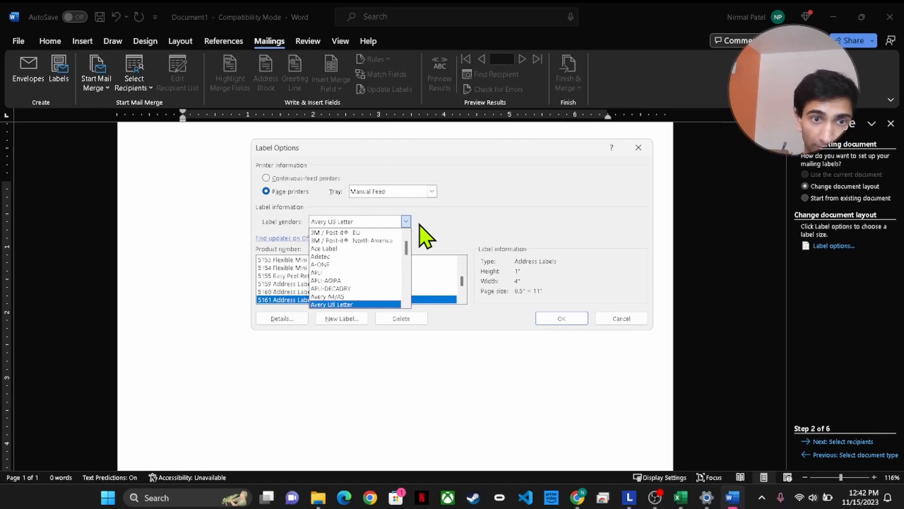
left_click(407, 222)
scroll(462, 287, "down", 1)
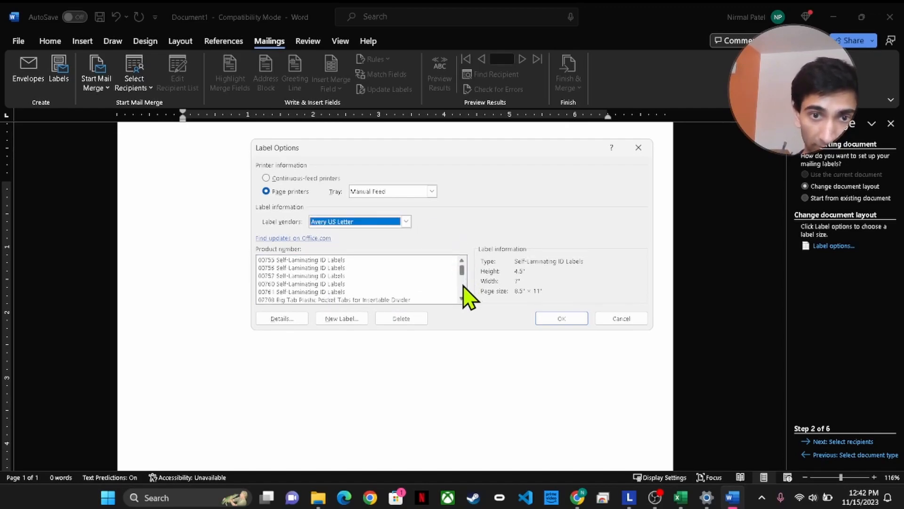
scroll(463, 287, "down", 2)
scroll(467, 306, "down", 3)
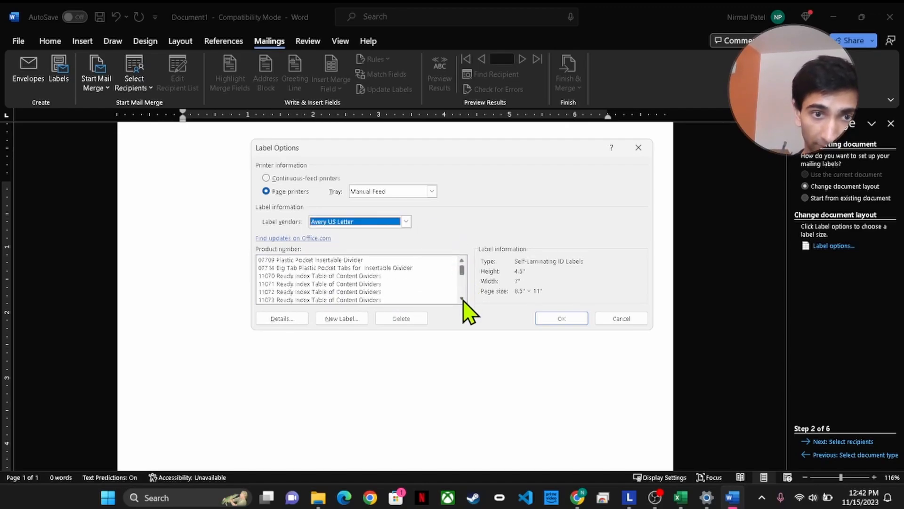
scroll(463, 302, "down", 3)
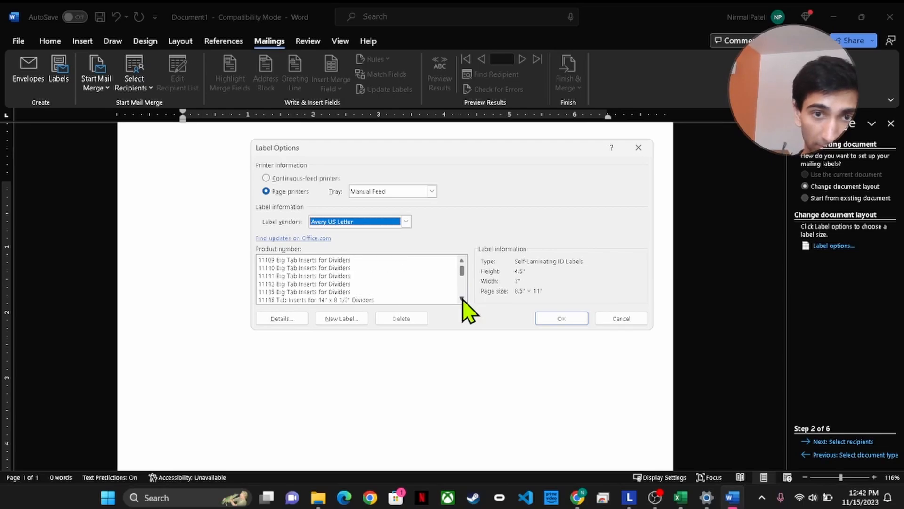
scroll(467, 297, "down", 5)
scroll(462, 277, "down", 5)
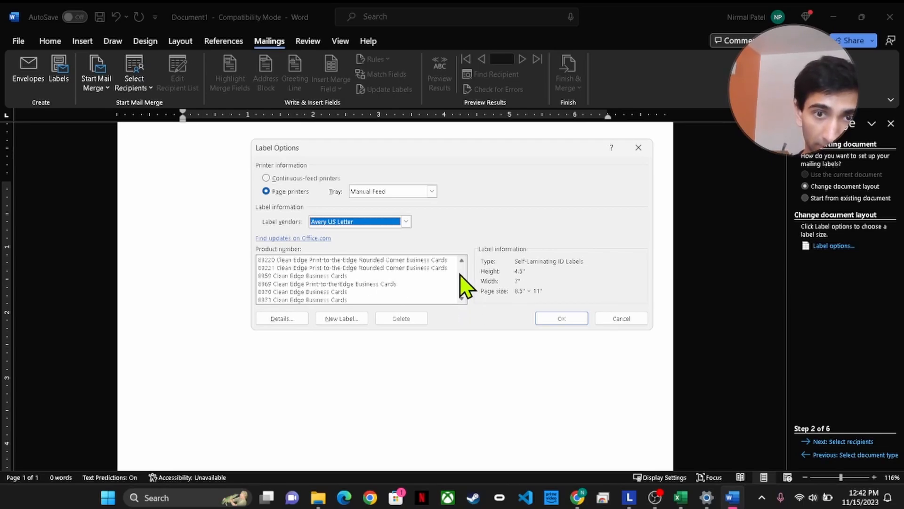
scroll(466, 296, "up", 5)
left_click_drag(461, 285, 461, 262)
left_click(462, 262)
left_click(461, 261)
left_click(462, 262)
left_click(302, 260)
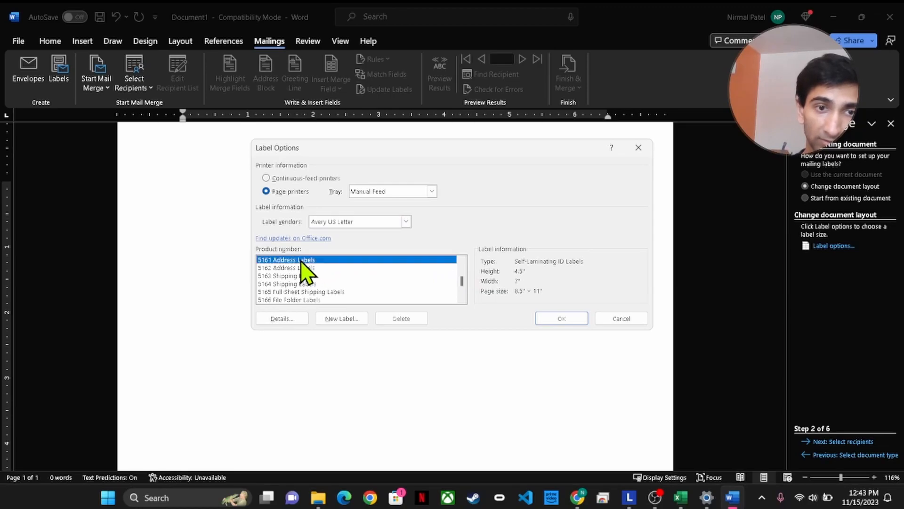
left_click(560, 319)
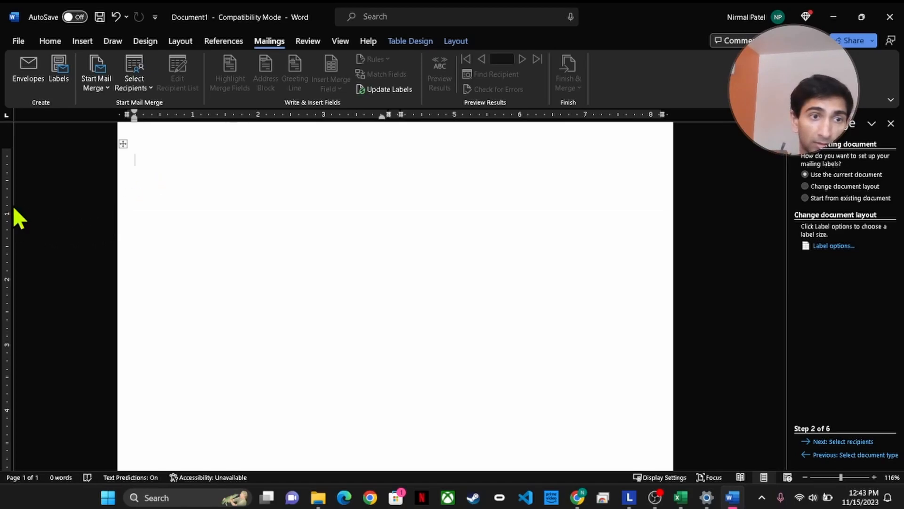
Advance to recipient selection and open the Gifts1 workbook from Documents as the data source
left_click(161, 295)
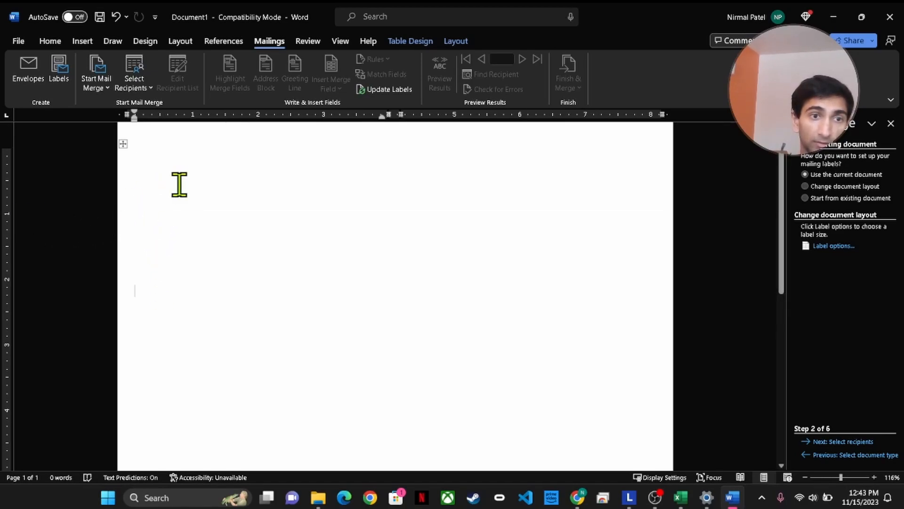
left_click(175, 164)
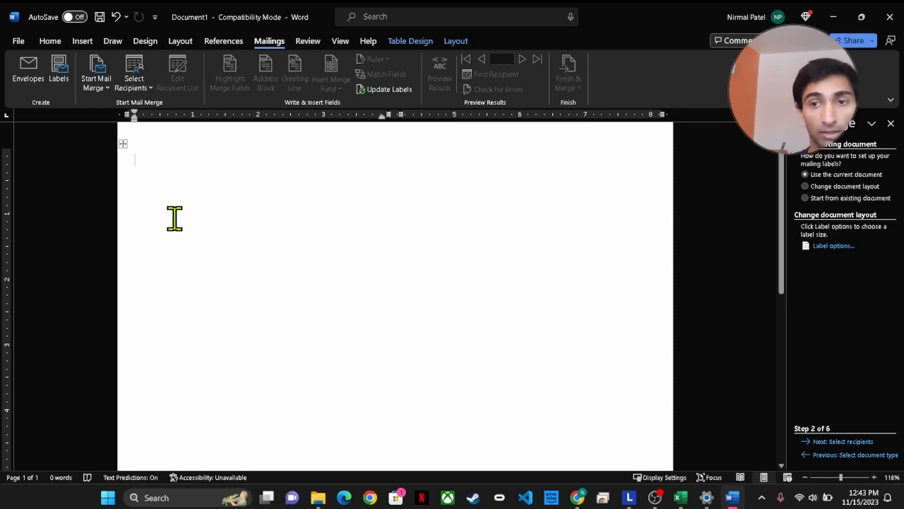
left_click(843, 442)
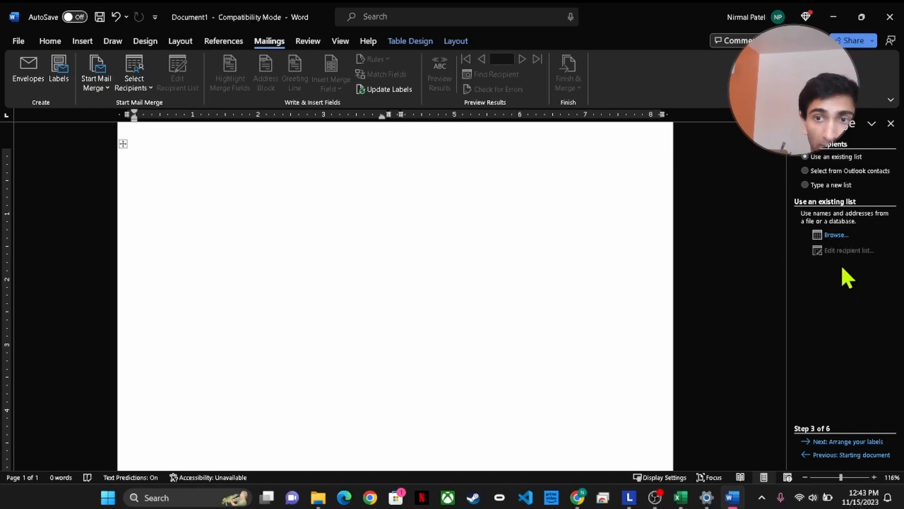
left_click(837, 236)
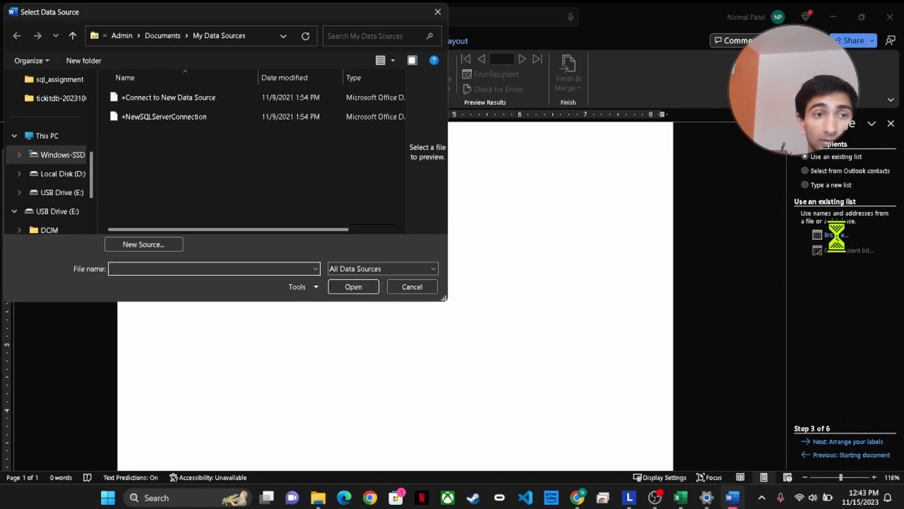
scroll(62, 135, "up", 10)
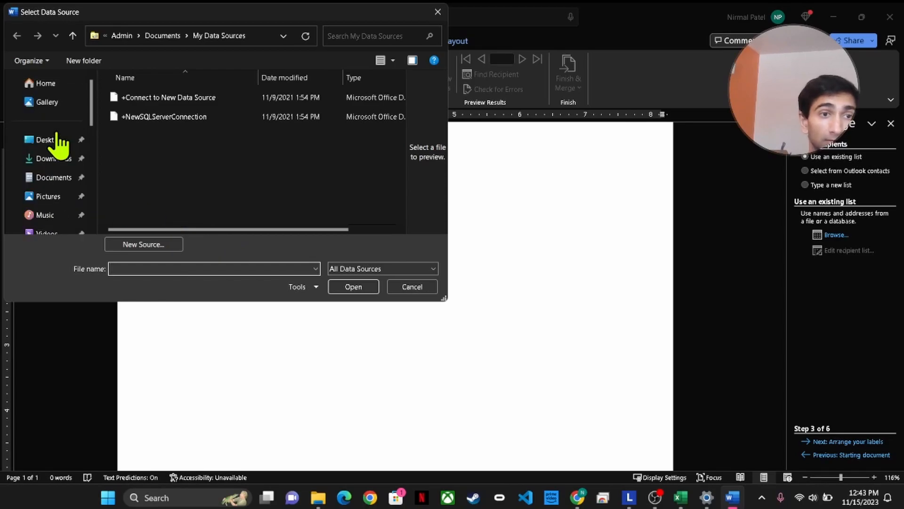
left_click(56, 179)
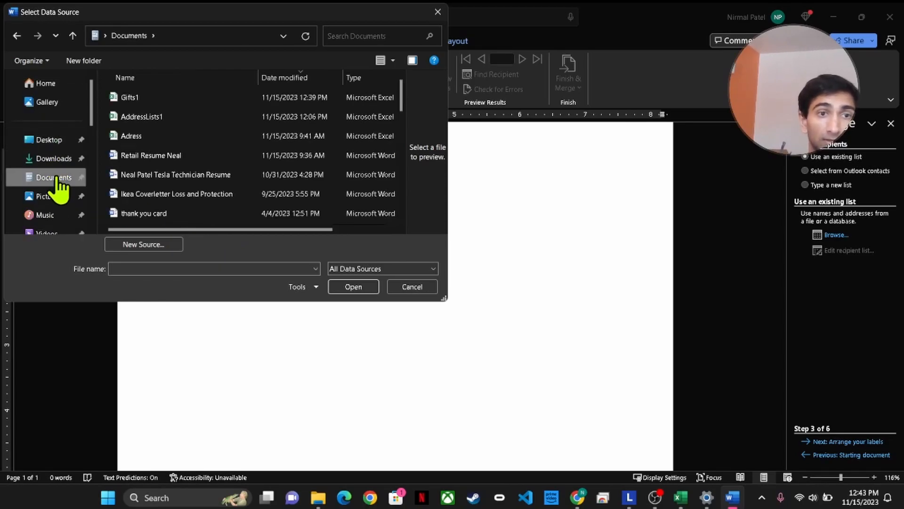
left_click(140, 100)
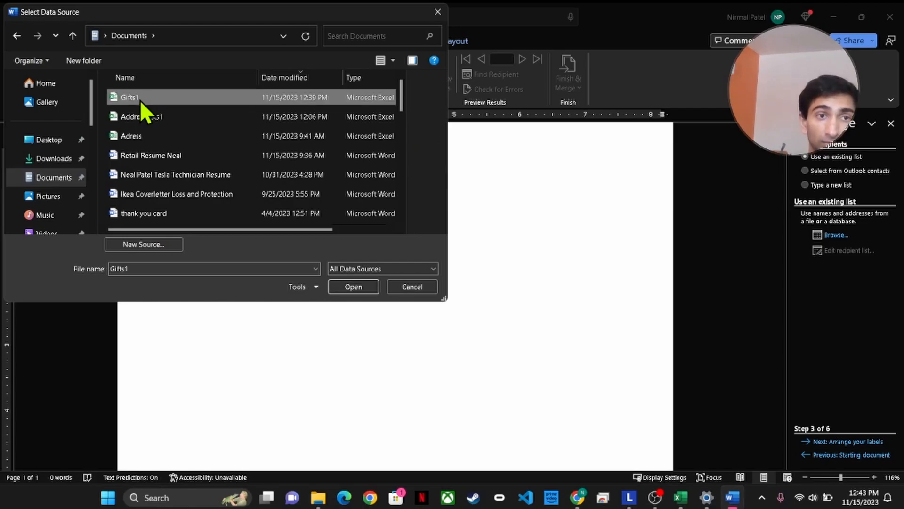
left_click(357, 288)
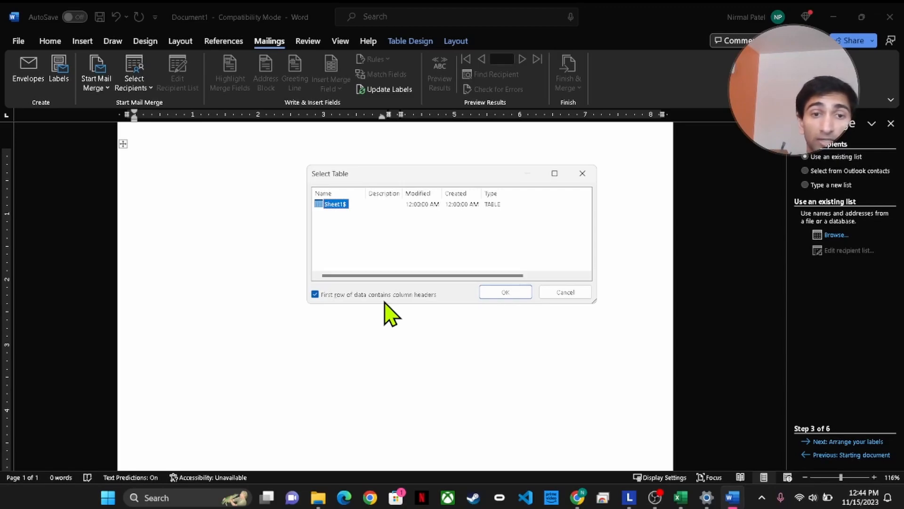
Confirm the Sheet1$ table and accept the Gifts1.xlsx recipient list with all contacts checked
left_click(515, 293)
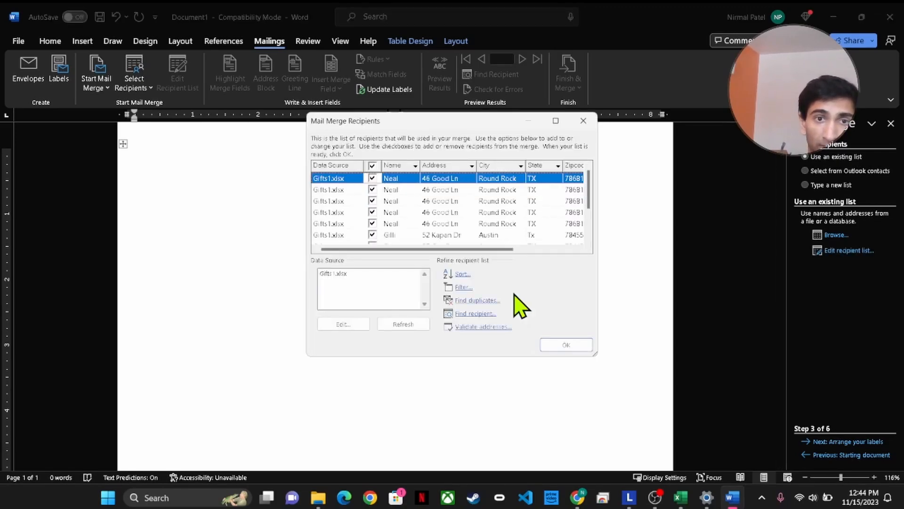
left_click_drag(594, 353, 702, 464)
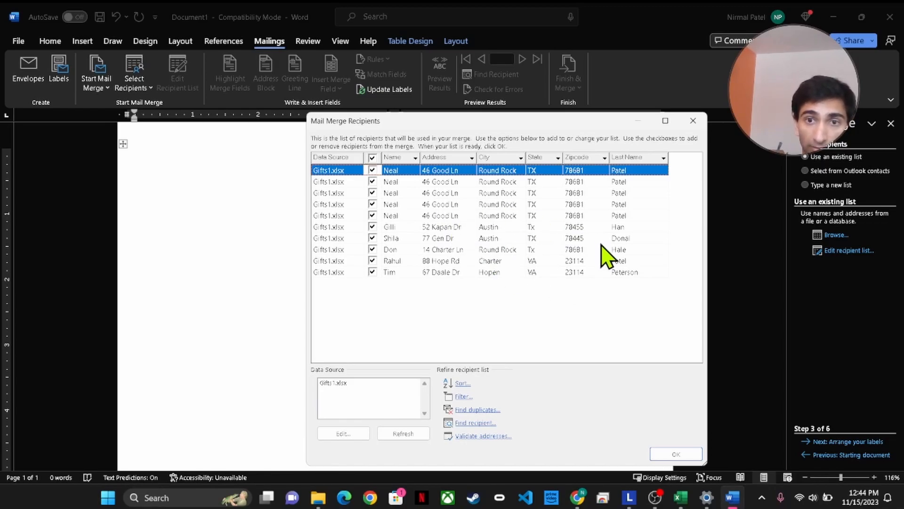
left_click(676, 454)
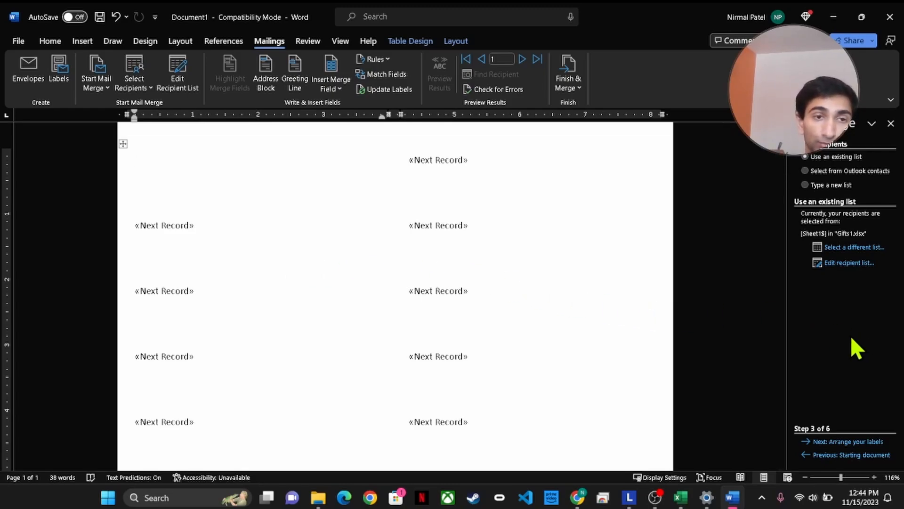
left_click(852, 262)
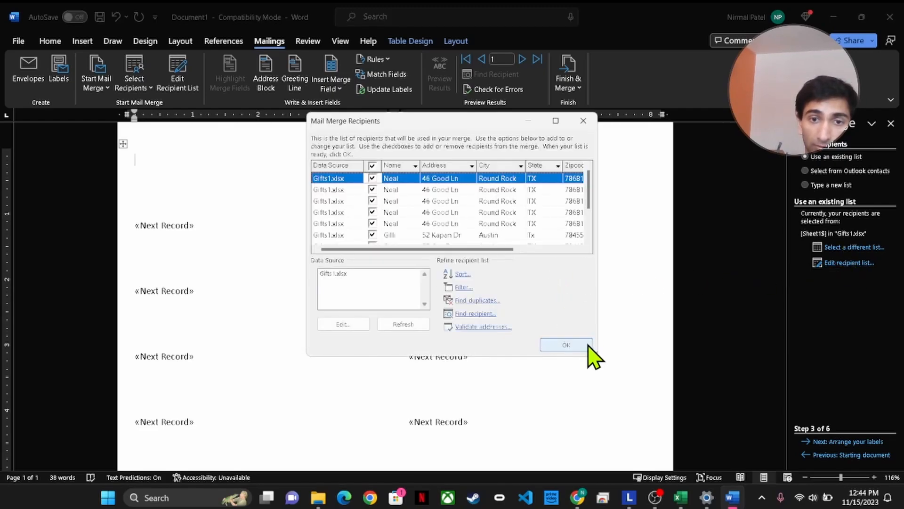
left_click(586, 346)
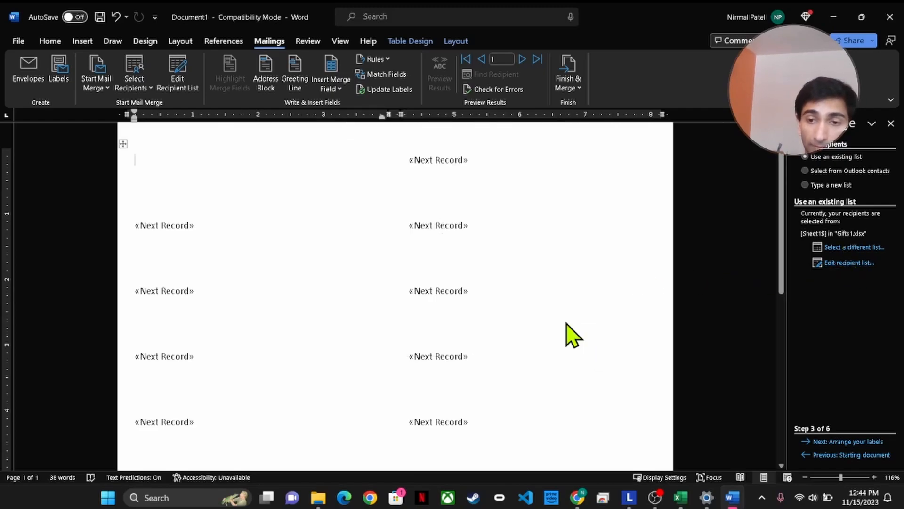
Insert the Last Name, Name, Address, City, State and Zipcode fields into the first label
left_click(827, 445)
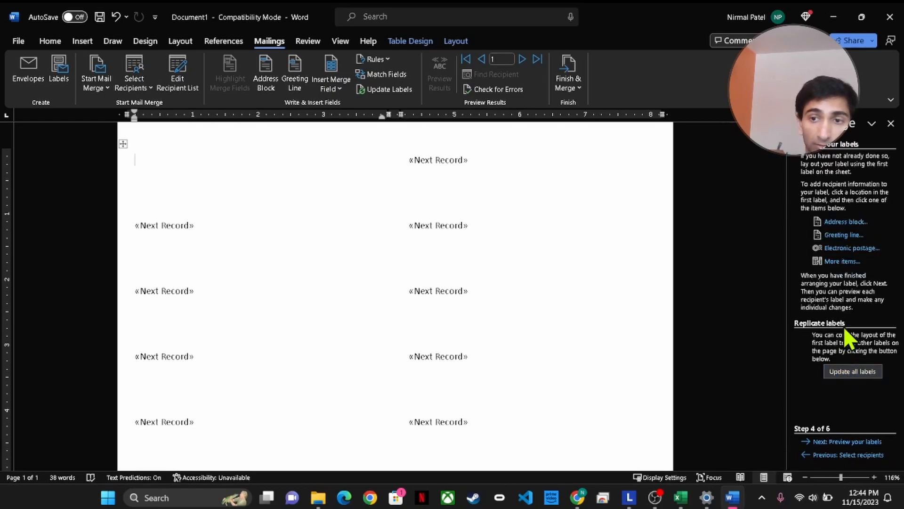
left_click(842, 262)
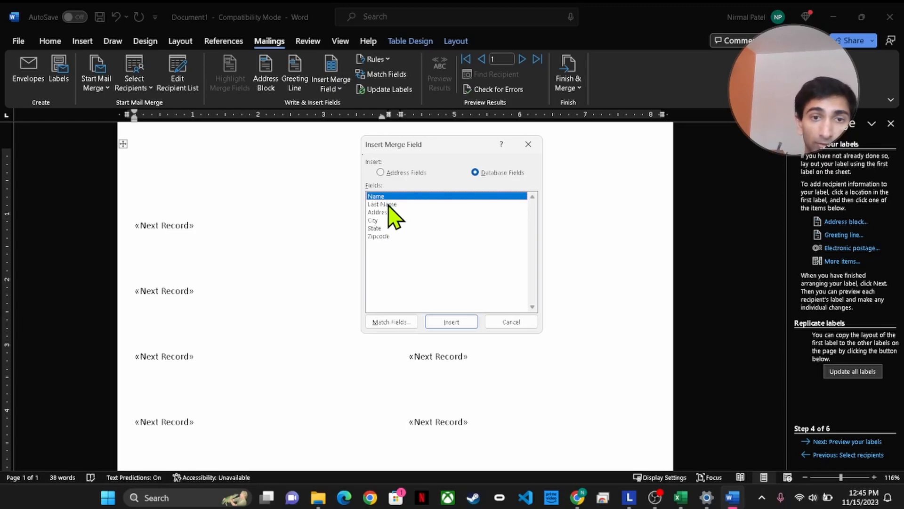
left_click(389, 206)
double_click(389, 206)
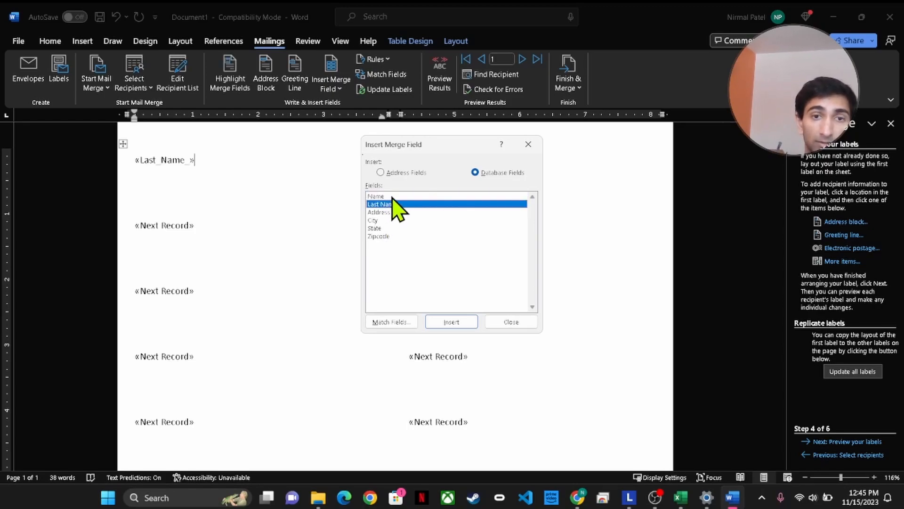
double_click(393, 196)
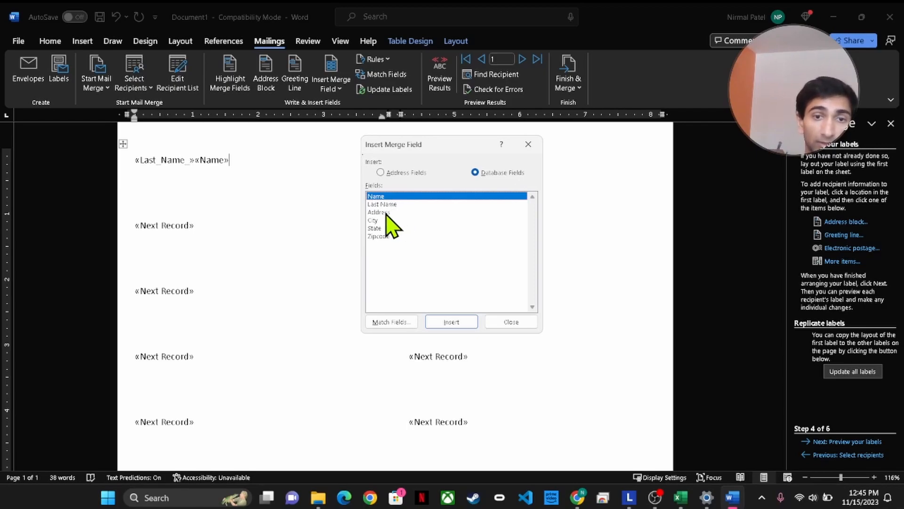
double_click(386, 212)
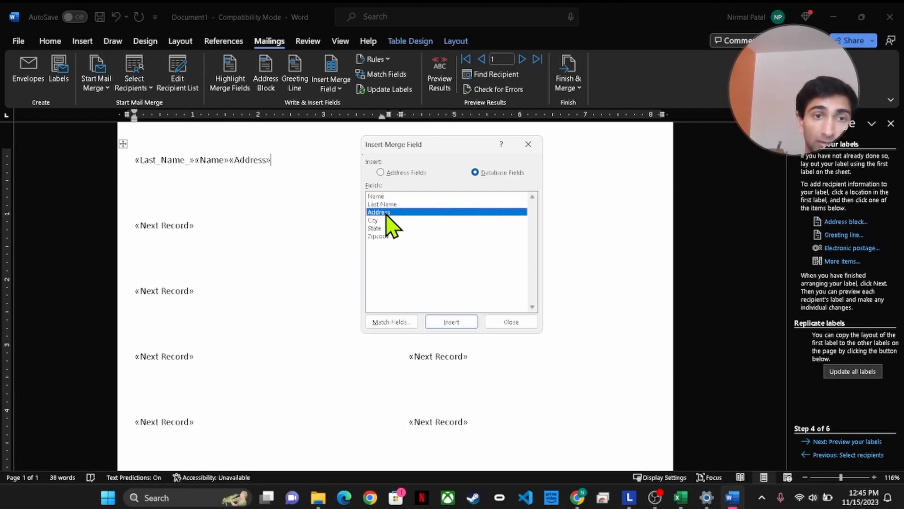
left_click(378, 220)
double_click(378, 221)
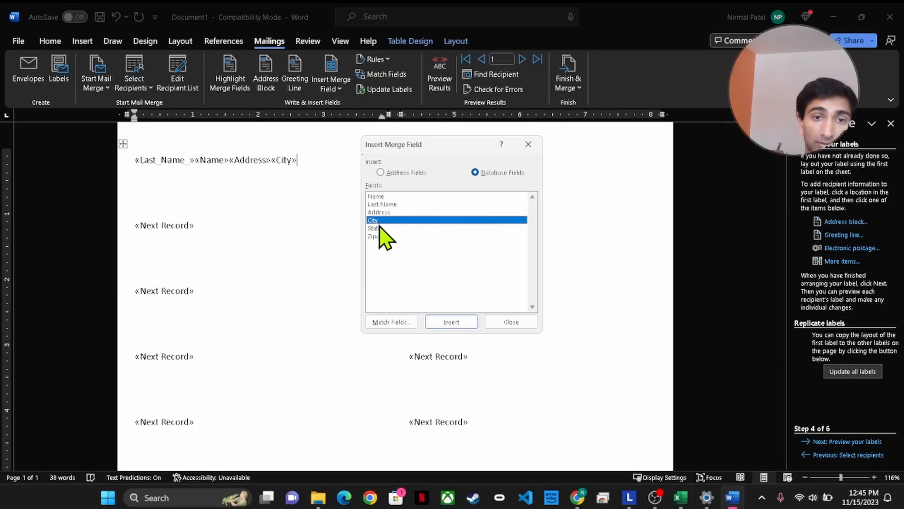
double_click(379, 228)
double_click(379, 236)
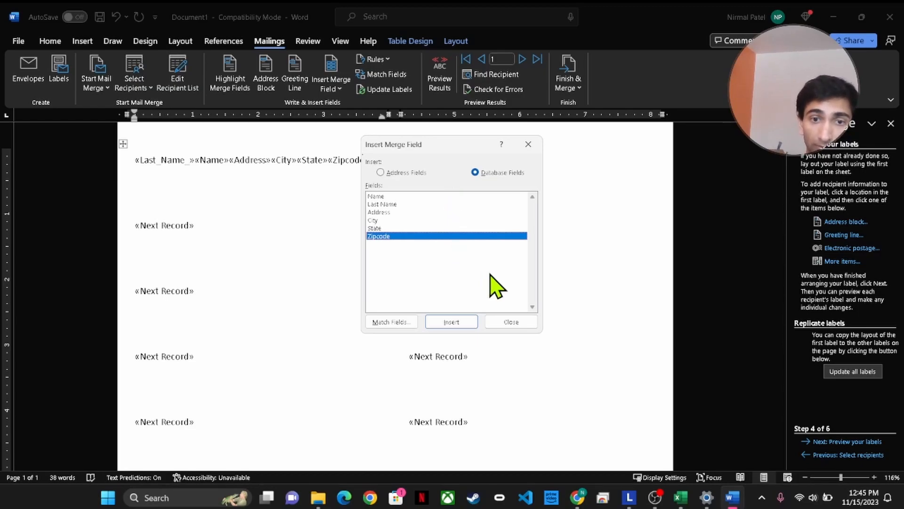
left_click(523, 322)
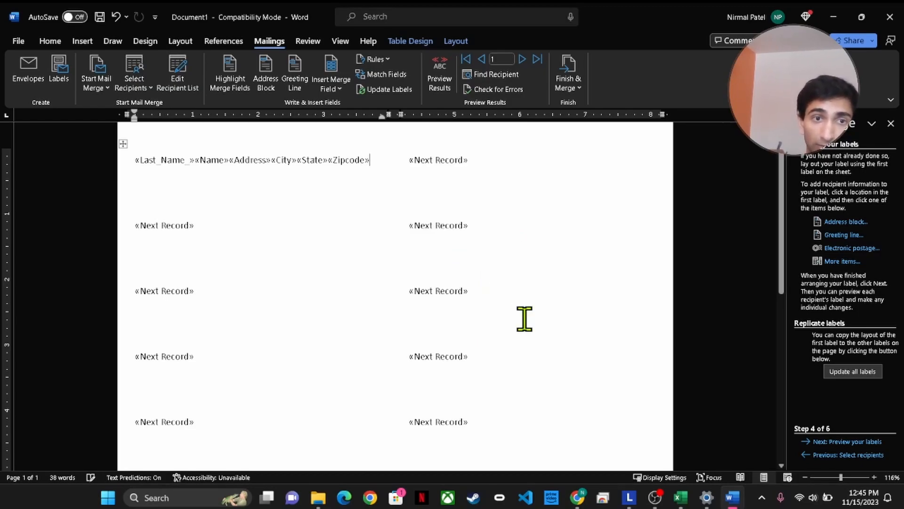
Add a comma after «Last_Name_» and move «Address» and «City» onto their own lines
left_click(195, 165)
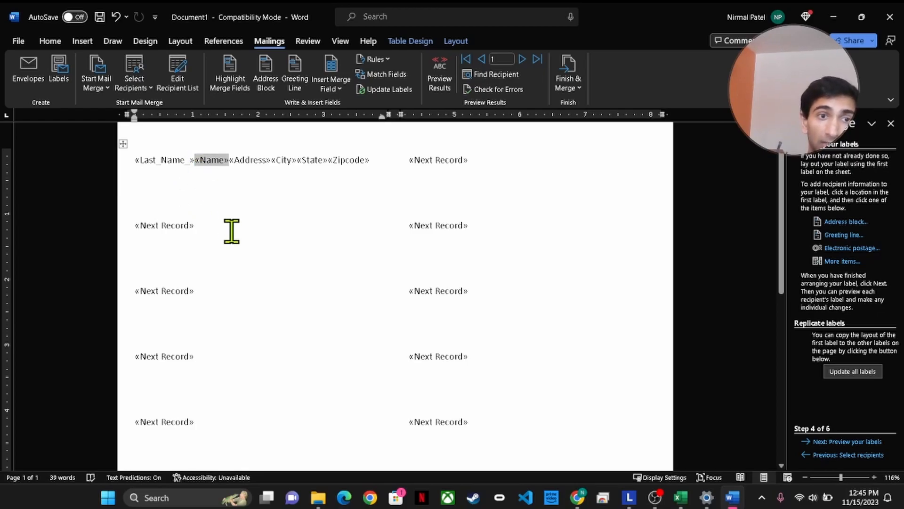
type(",")
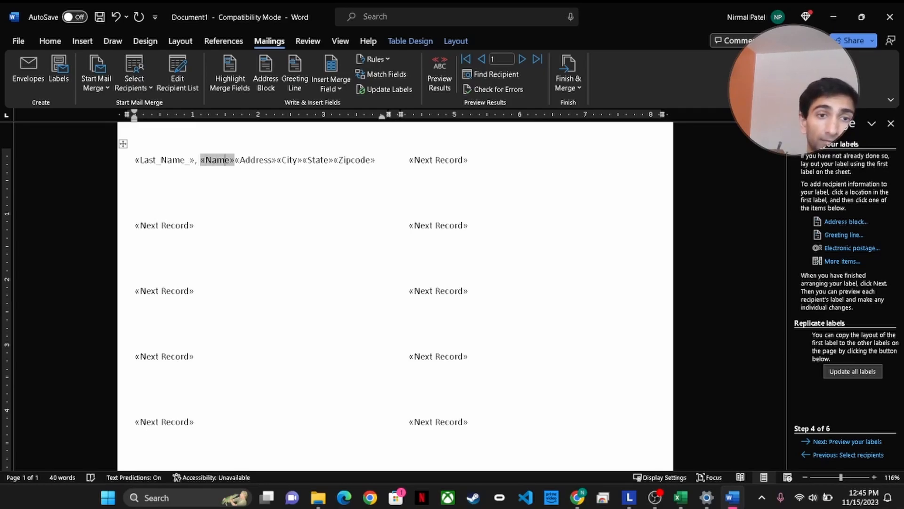
key("Right")
key("Right")
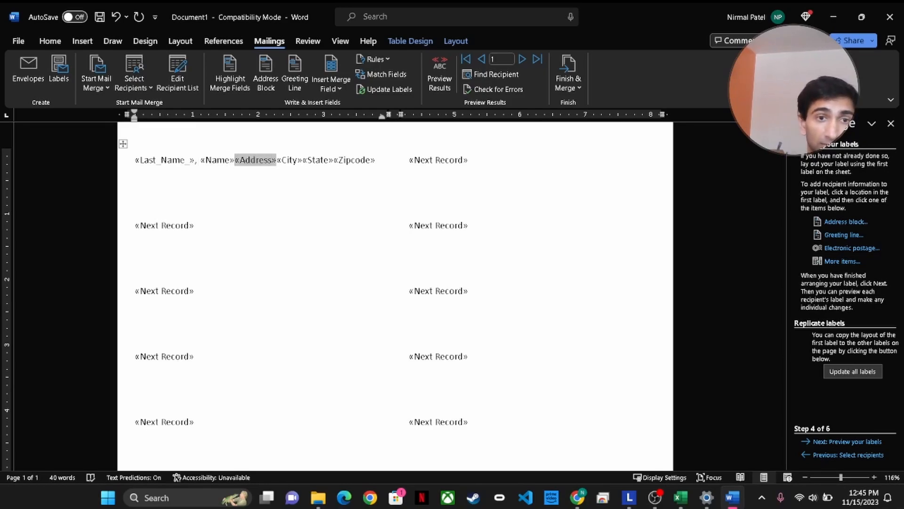
key("Return")
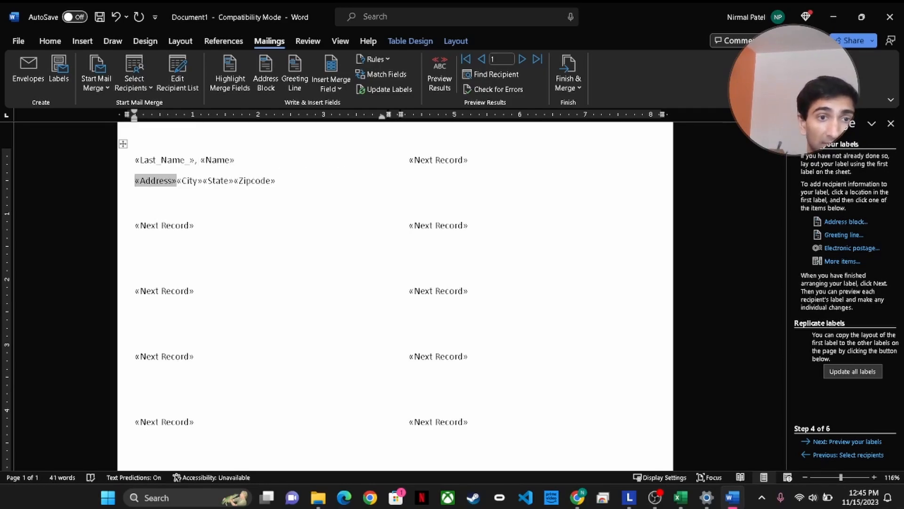
key("Right")
key("Right")
key("Right")
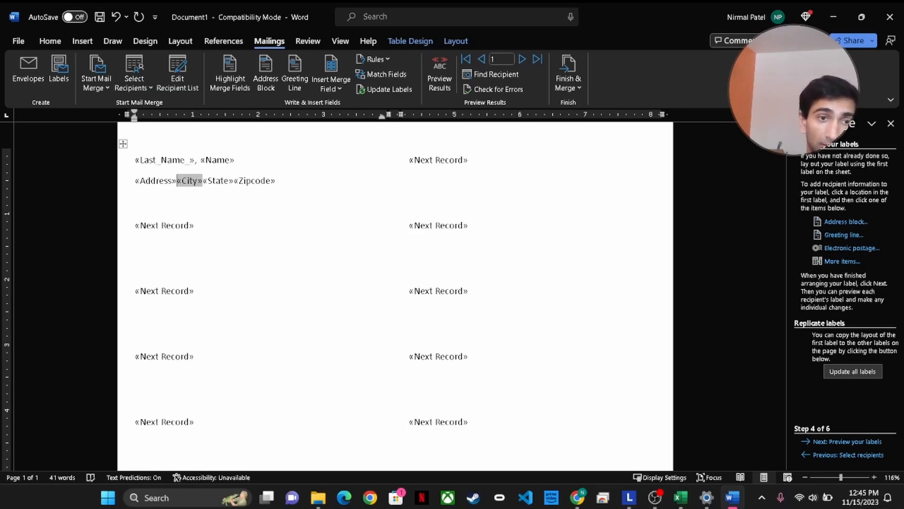
key("Return")
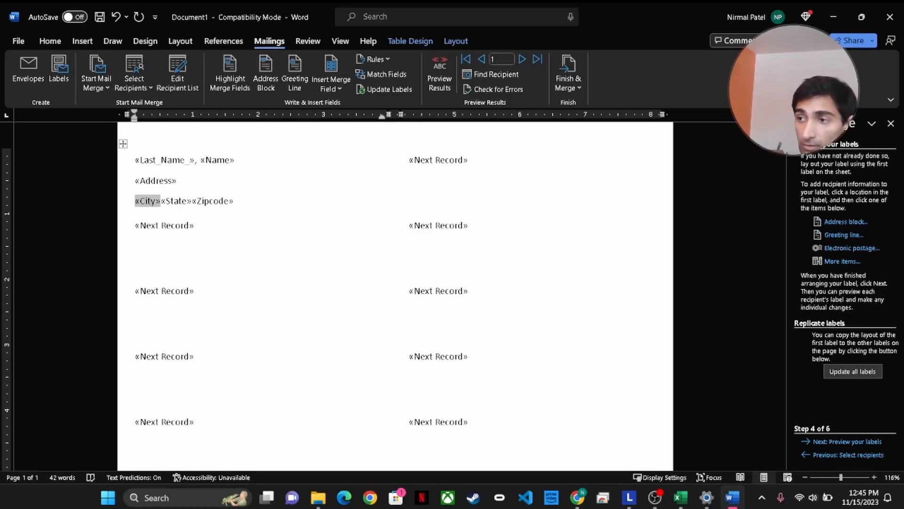
Add a comma after «City» so the third line reads city, state zipcode
key("alt+Tab")
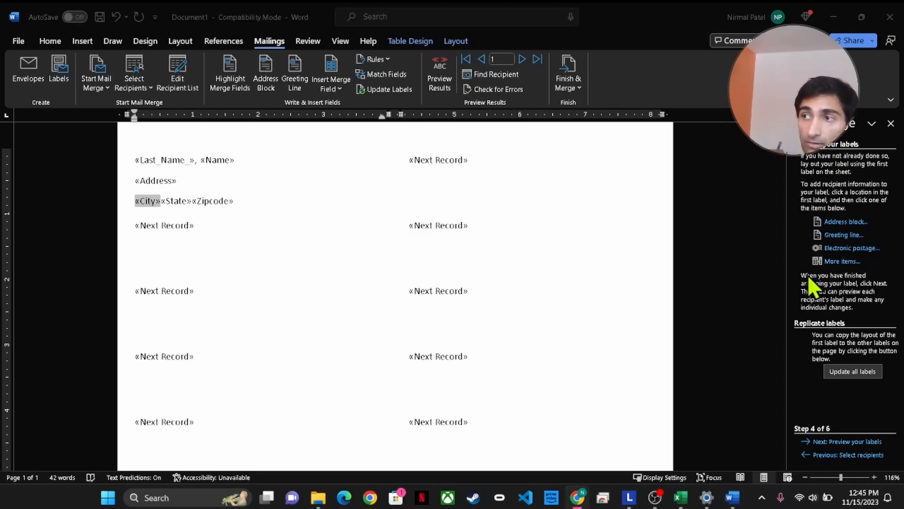
left_click(158, 206)
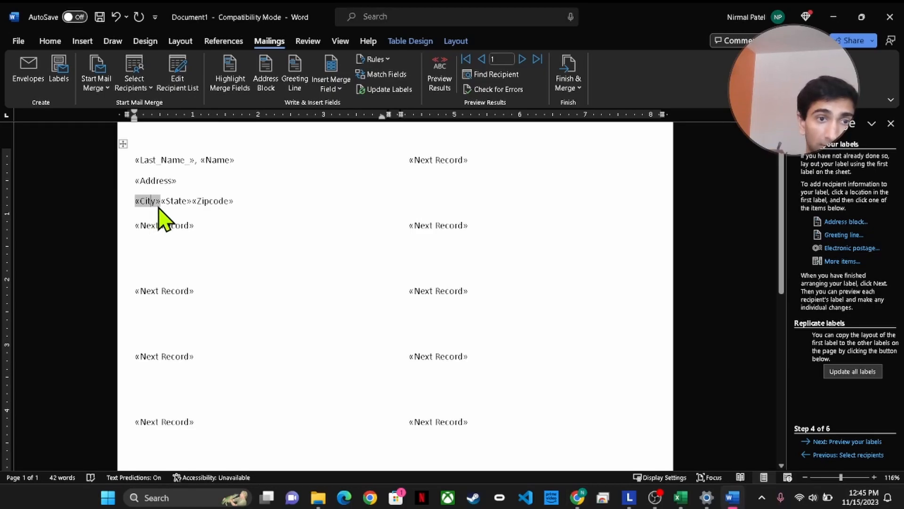
left_click(161, 201)
type(",")
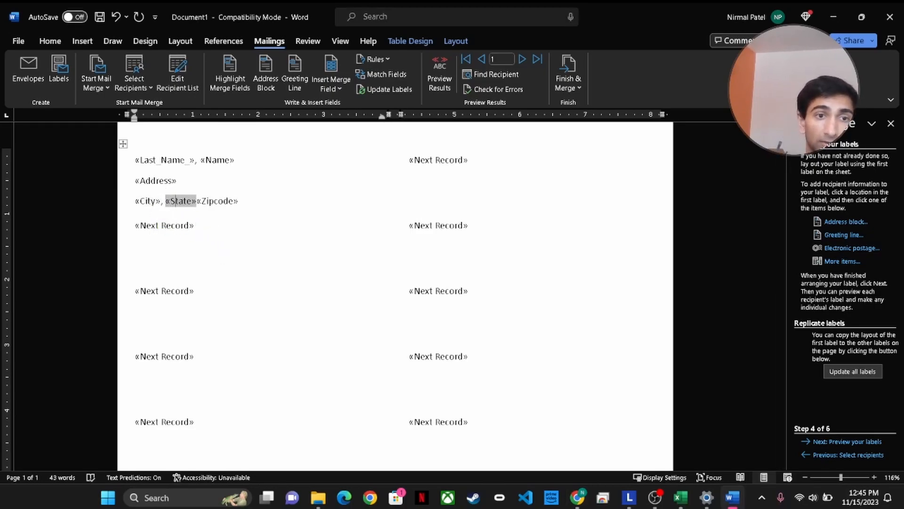
key("Right")
key("Right")
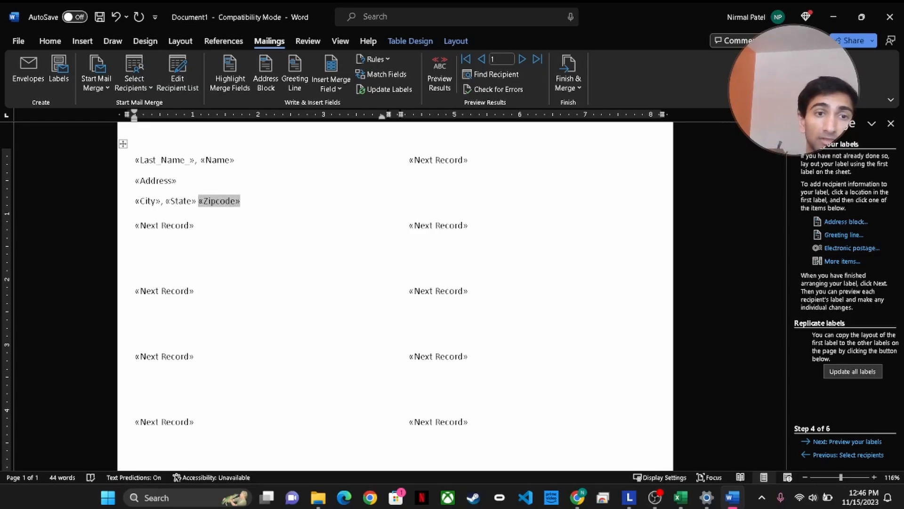
left_click(279, 202)
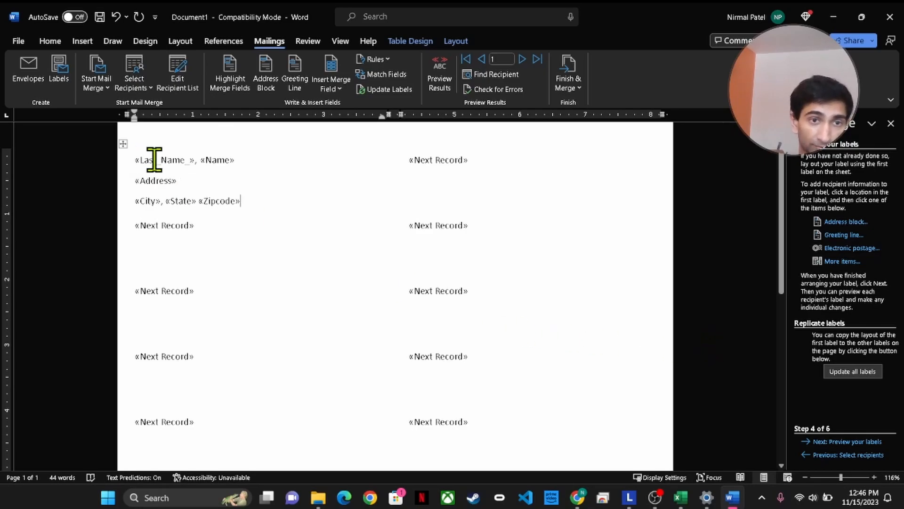
Update all labels with the first label's layout and preview them with recipient data
left_click(863, 375)
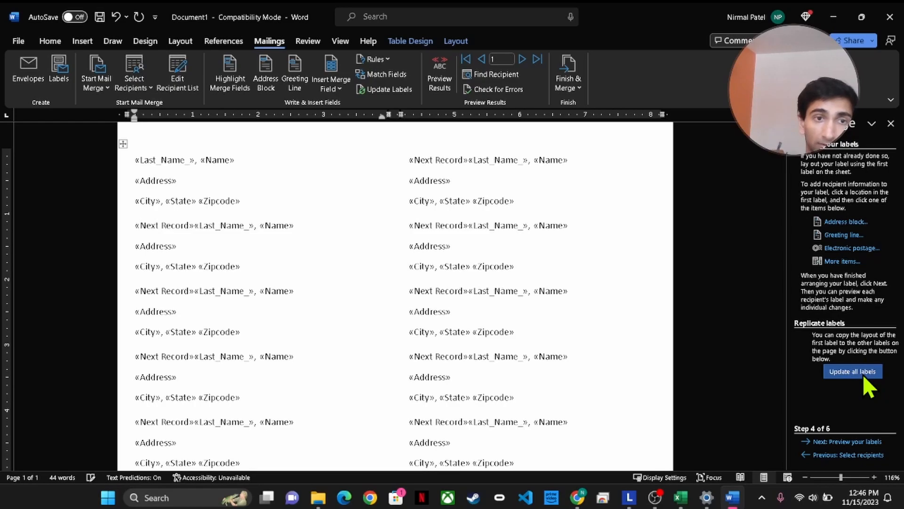
left_click(850, 443)
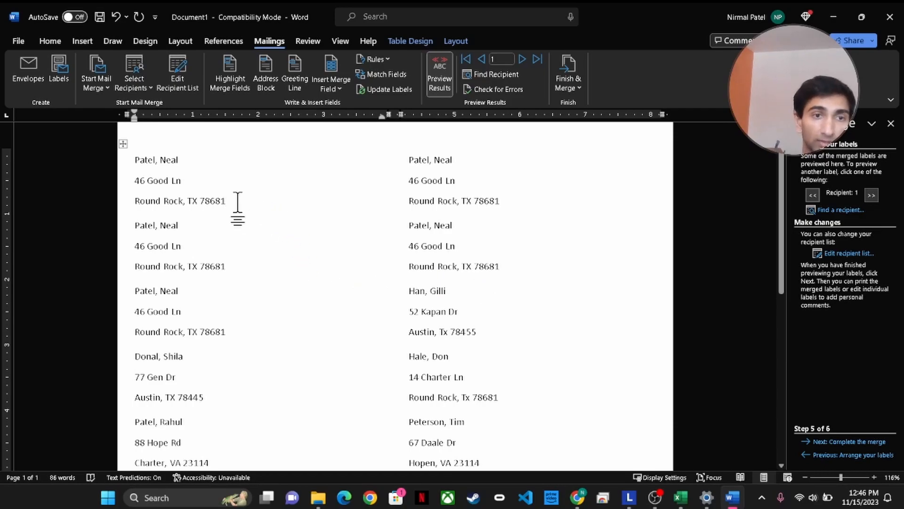
Set the first left label's font to Arial Narrow
left_click_drag(227, 201, 134, 160)
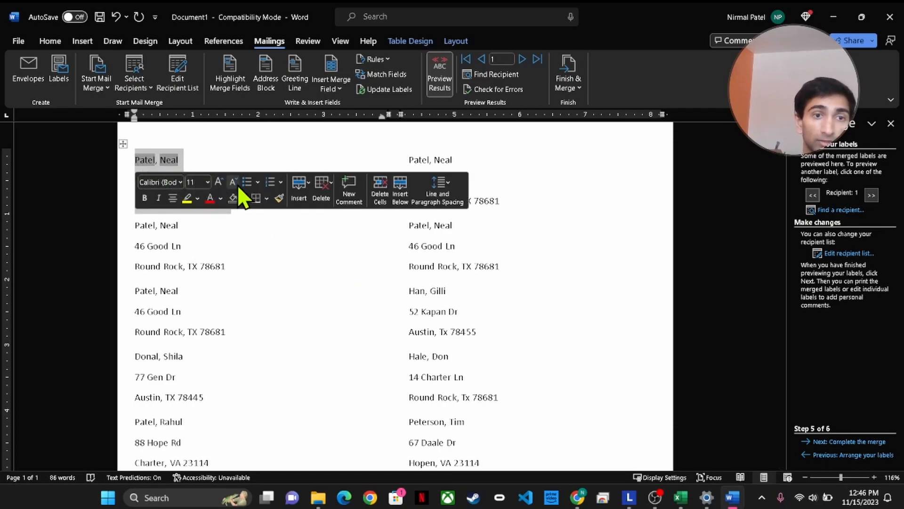
left_click(180, 181)
scroll(198, 363, "down", 9)
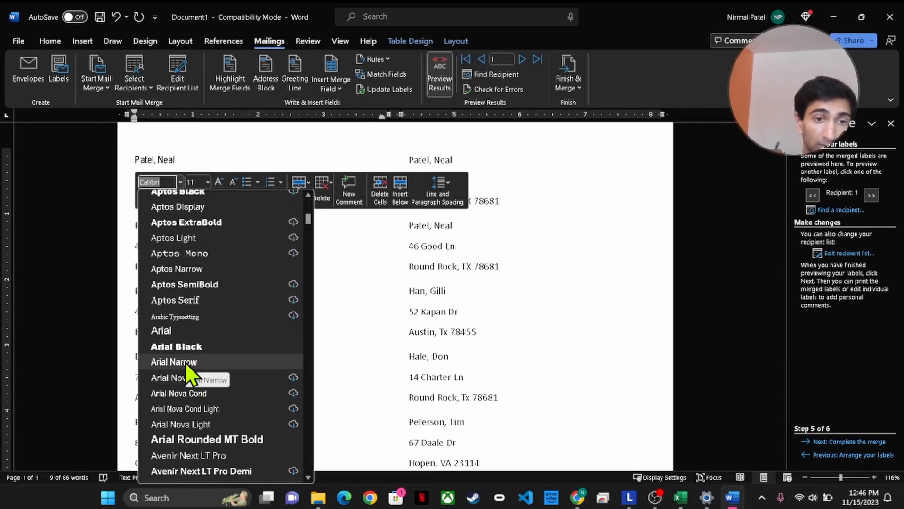
left_click(185, 362)
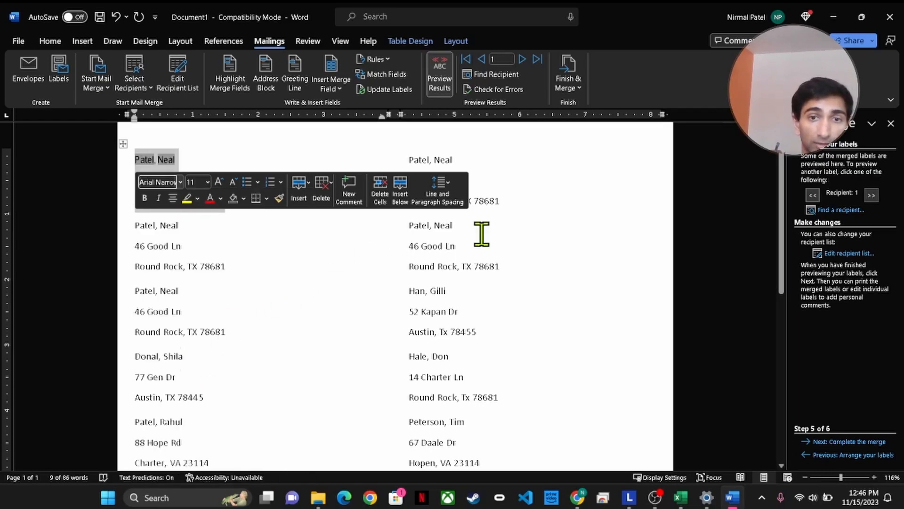
left_click(534, 246)
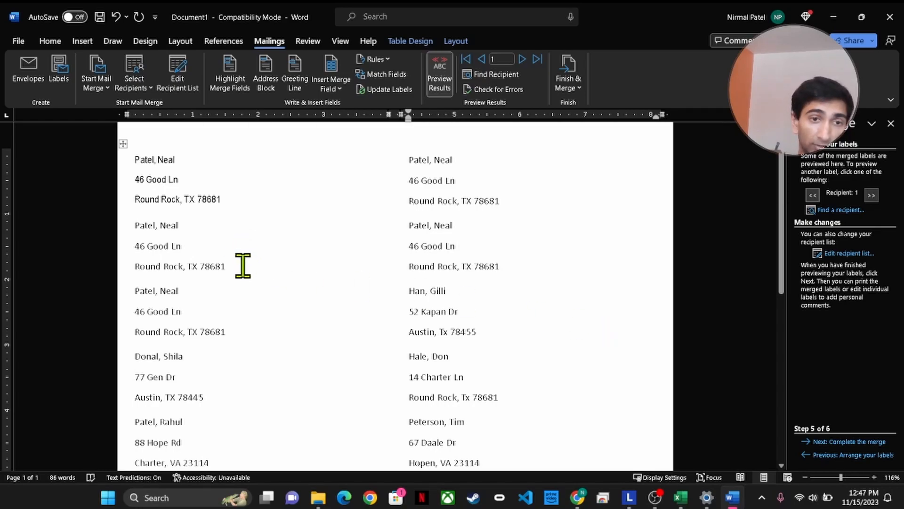
Set the second left label's font to Bahnschrift Condensed
left_click_drag(240, 264, 145, 233)
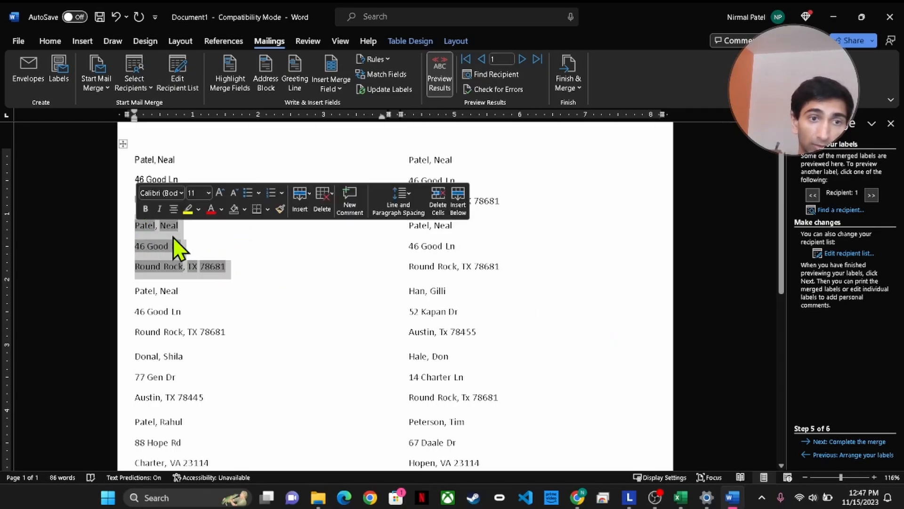
left_click(181, 192)
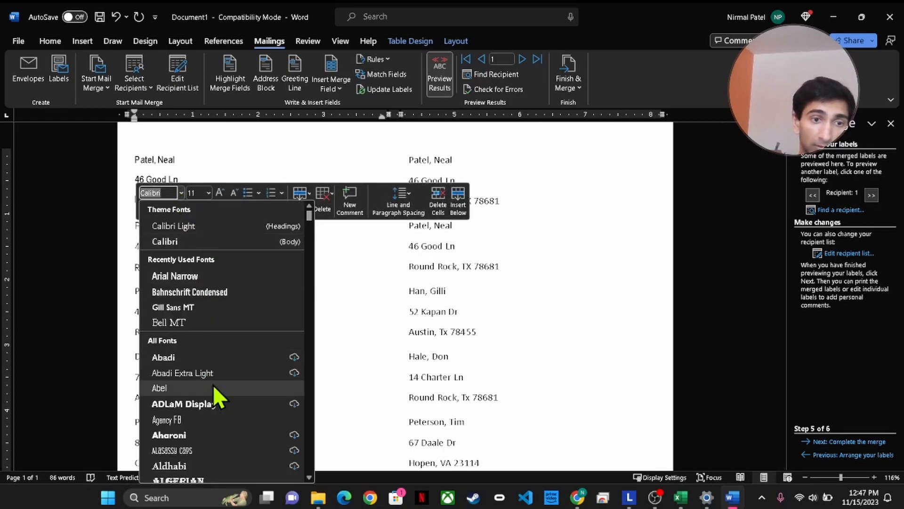
scroll(213, 386, "down", 5)
scroll(213, 384, "up", 4)
scroll(213, 384, "down", 2)
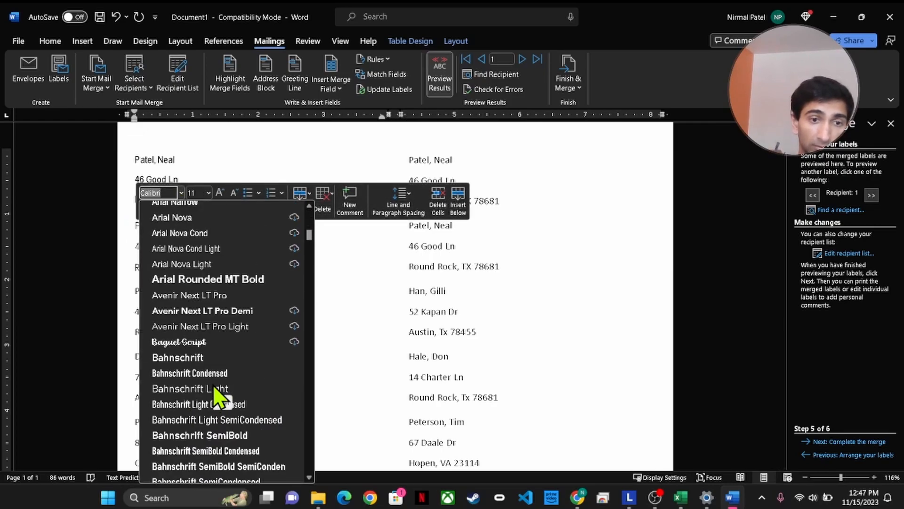
left_click(186, 372)
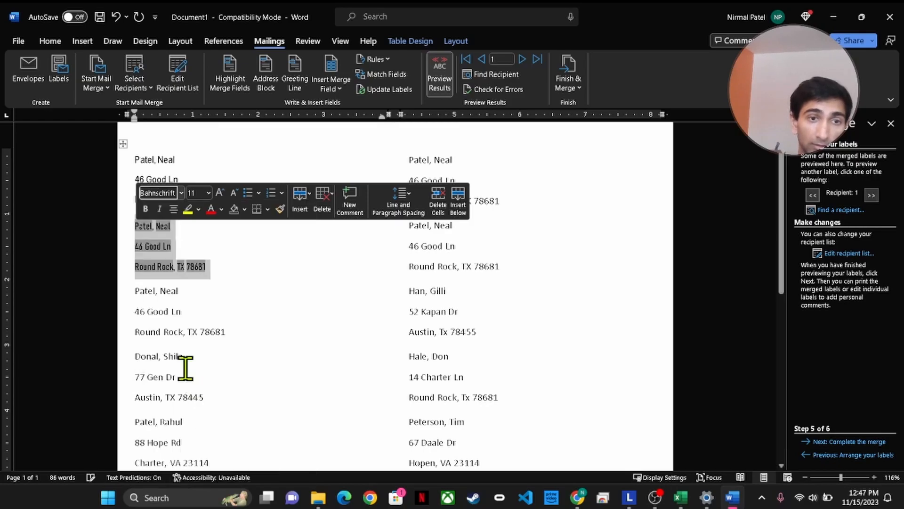
left_click(218, 293)
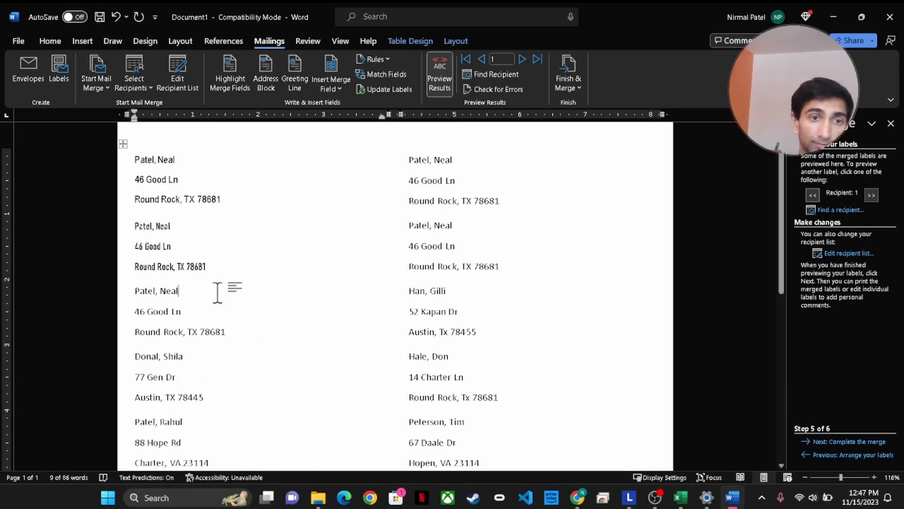
Set the third left label's font to Bradley Hand ITC, undoing an accidental Ananda Black
left_click_drag(231, 332, 116, 297)
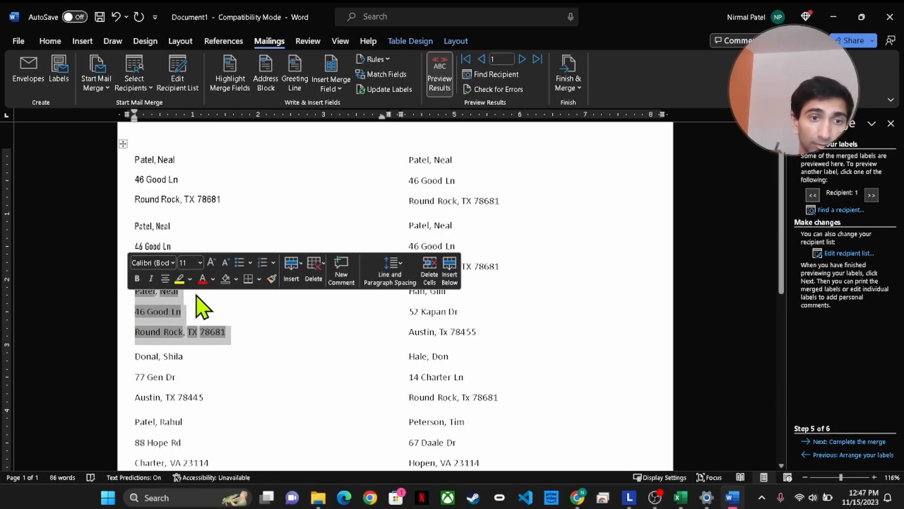
left_click(173, 263)
scroll(244, 206, "down", 4)
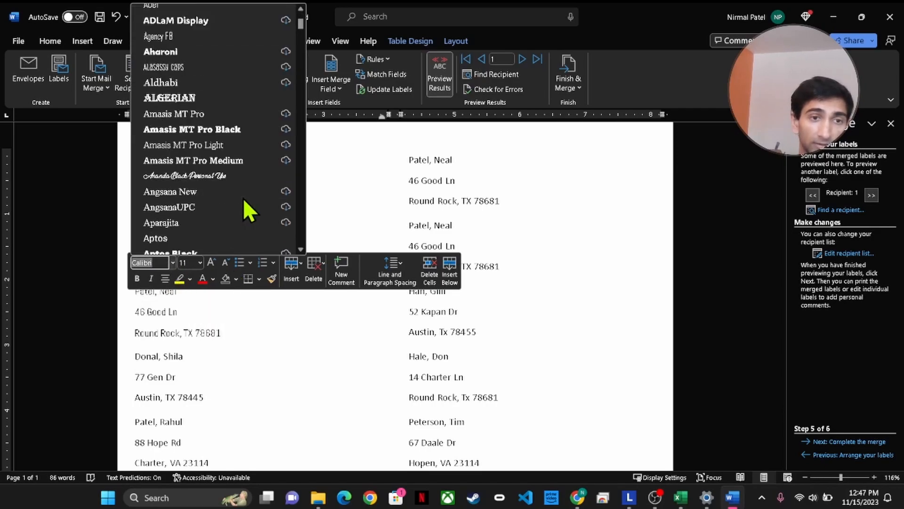
left_click(193, 176)
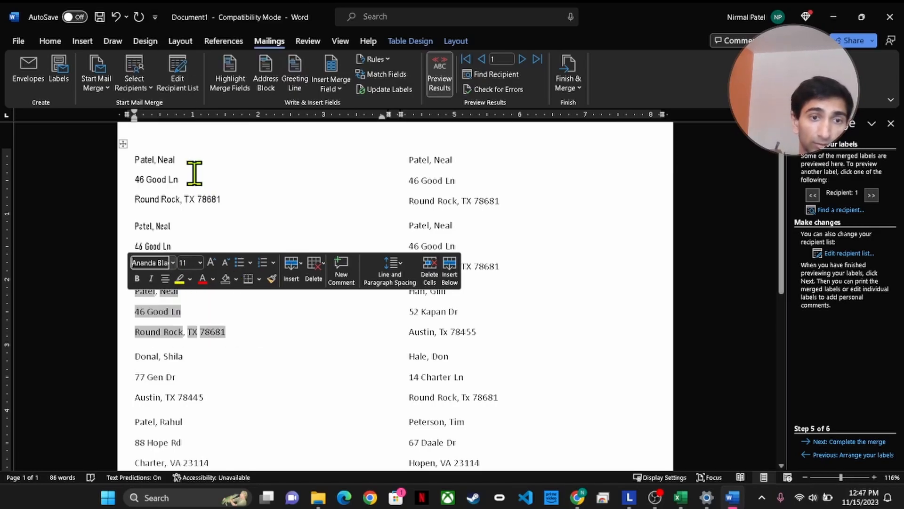
left_click(275, 317)
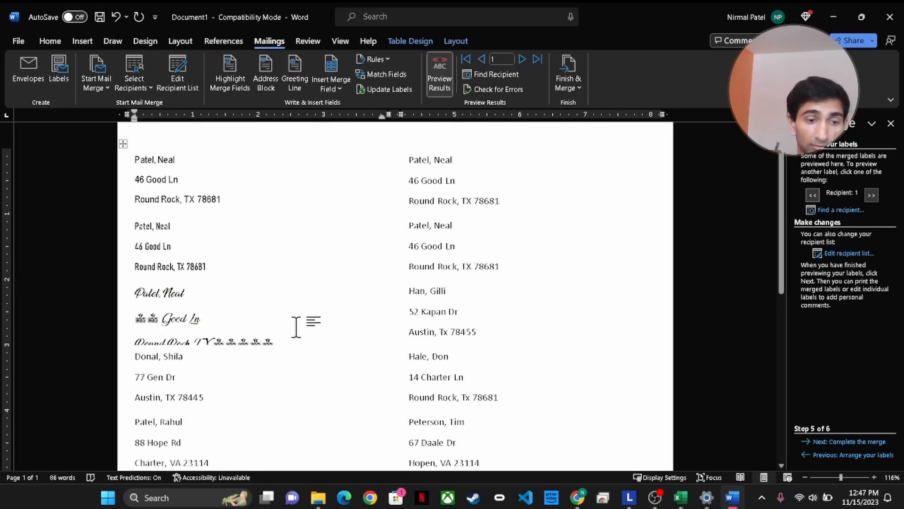
key("ctrl+z")
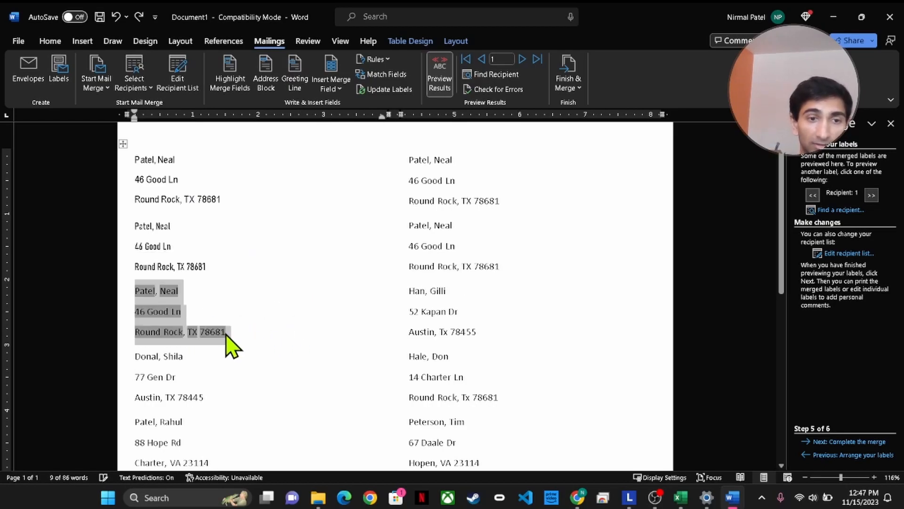
left_click(231, 335)
left_click_drag(233, 333, 140, 293)
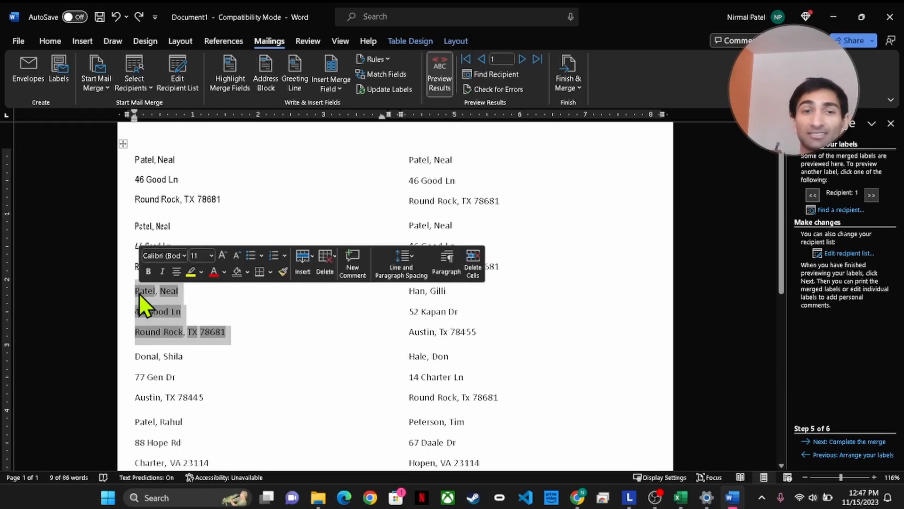
left_click(184, 256)
scroll(248, 170, "down", 15)
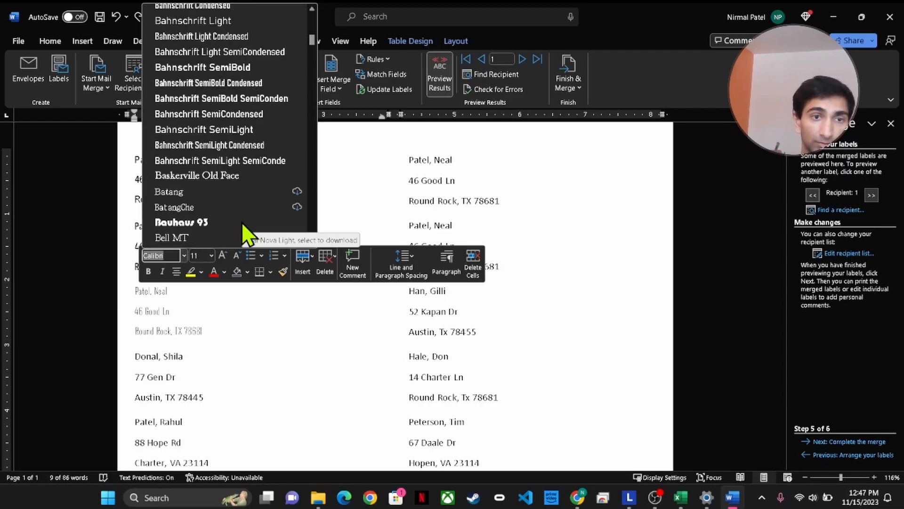
scroll(235, 174, "down", 5)
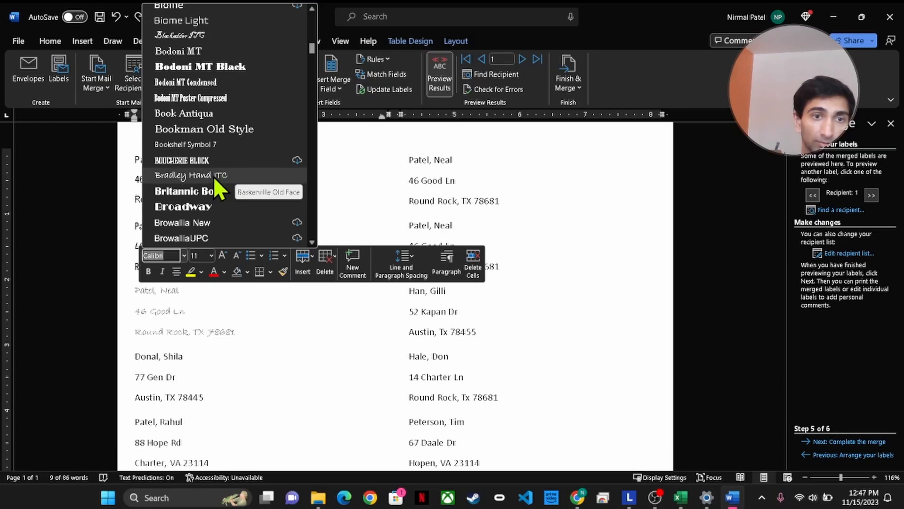
left_click(214, 176)
left_click(262, 338)
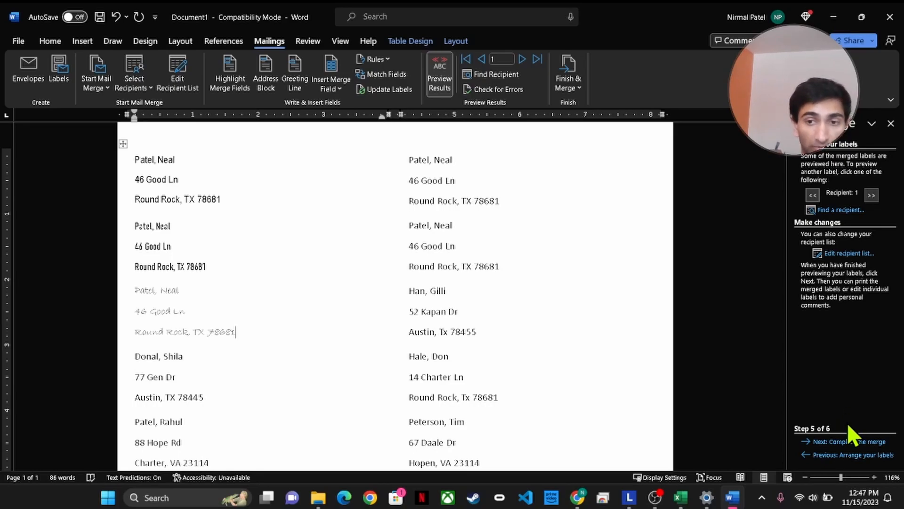
Complete the merge and print all records to the HP LaserJet P1102w
left_click(866, 459)
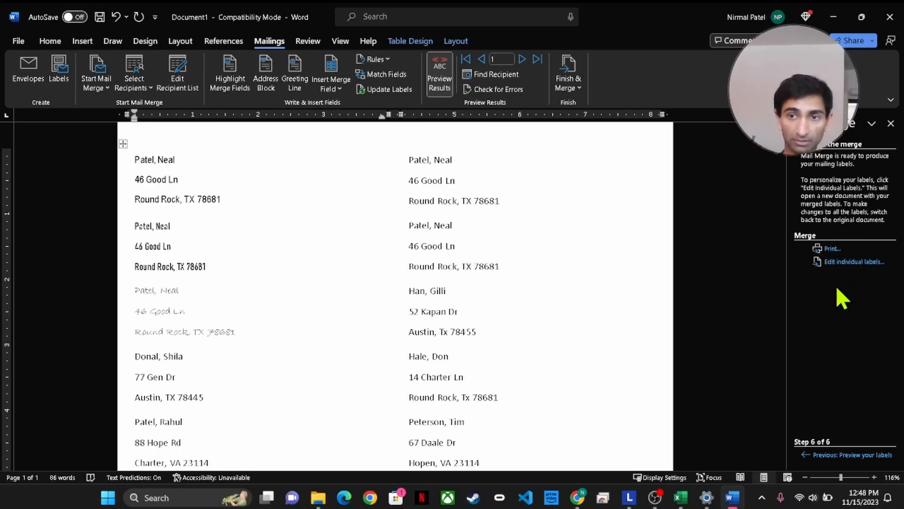
left_click(831, 249)
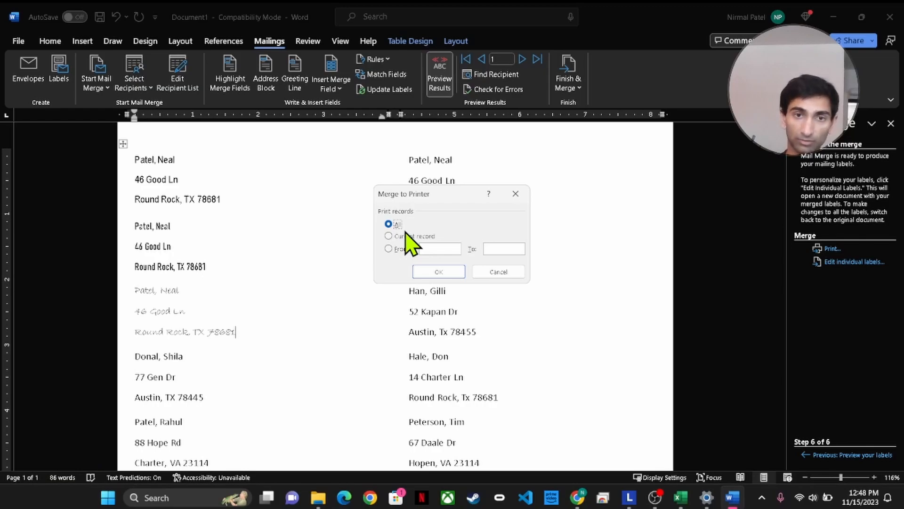
left_click(447, 275)
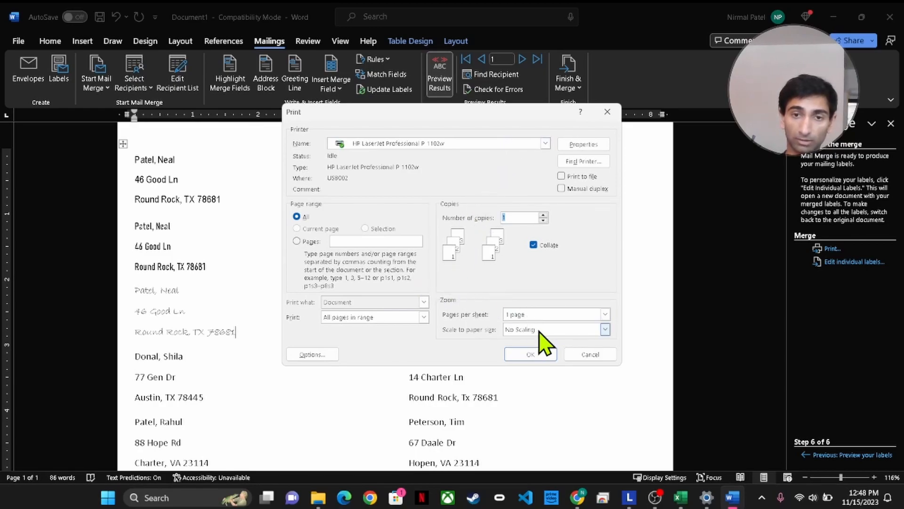
left_click(538, 354)
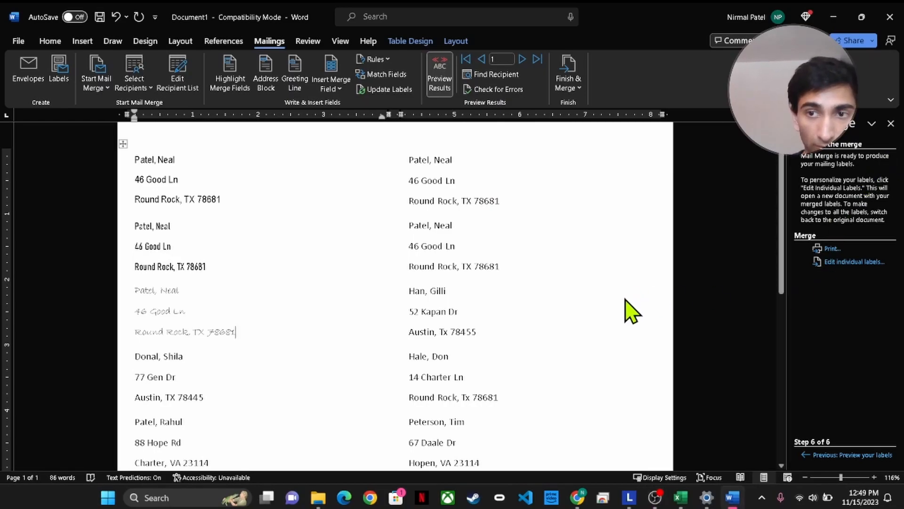
Print all merged labels again and continue past the HP manual-feed prompt
left_click(831, 249)
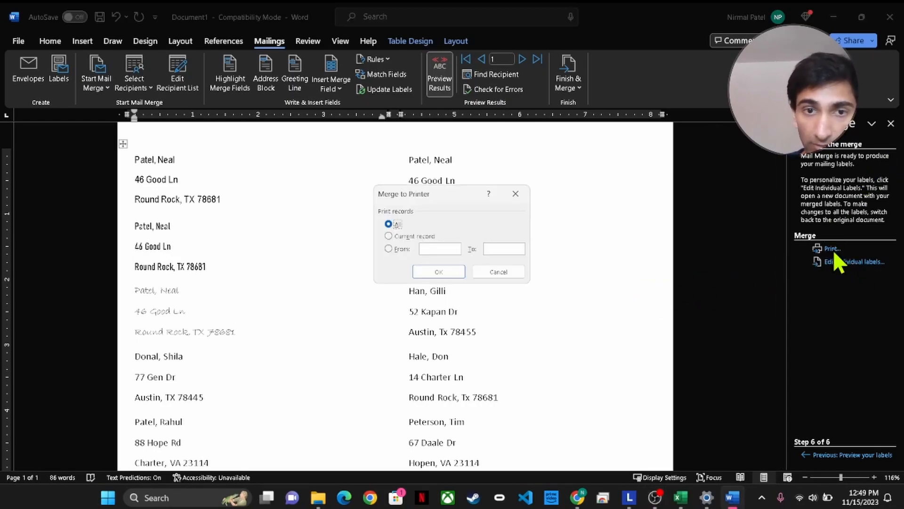
left_click(431, 274)
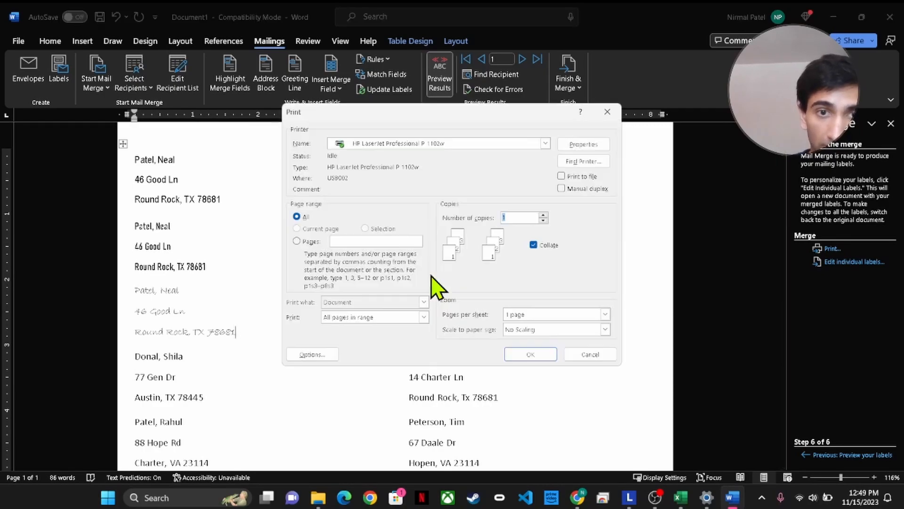
left_click(527, 354)
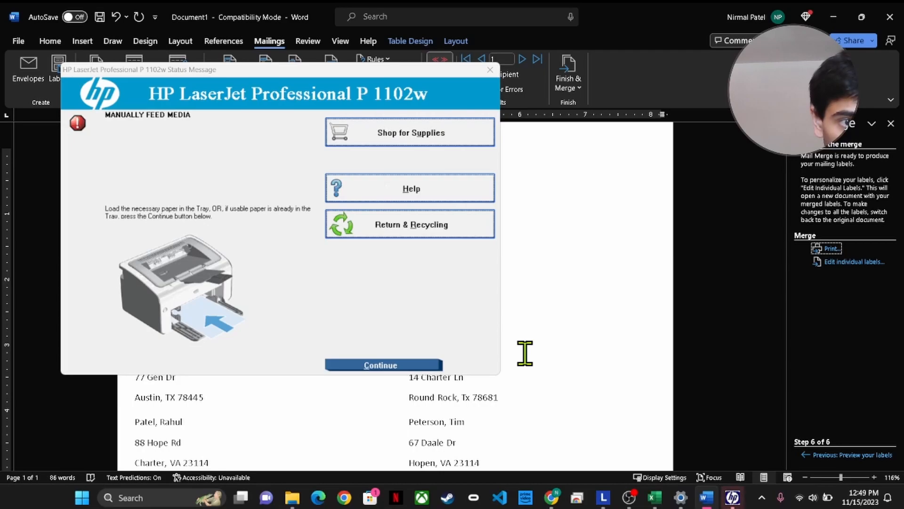
left_click(392, 365)
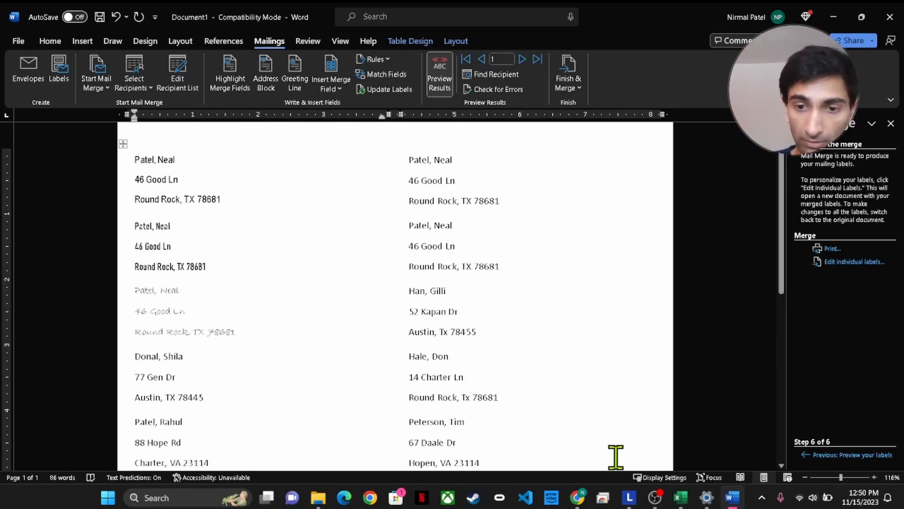
left_click(663, 477)
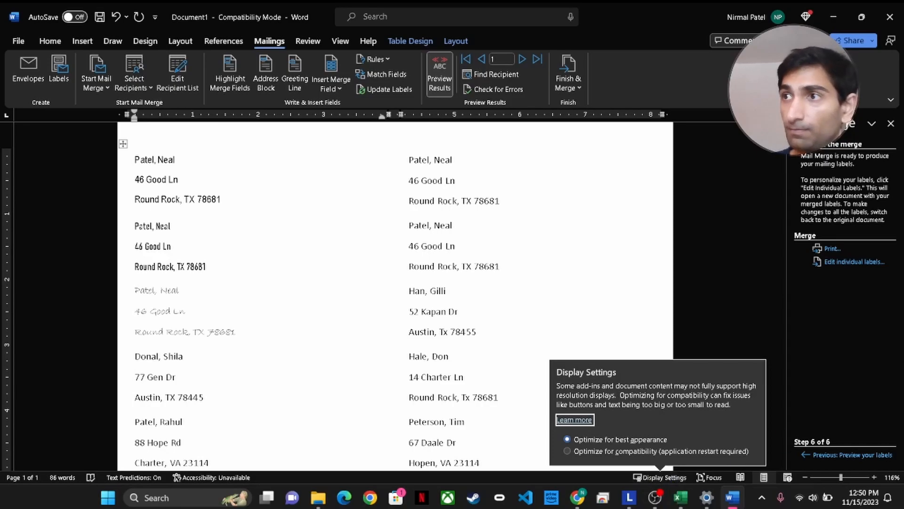
key("alt+Tab")
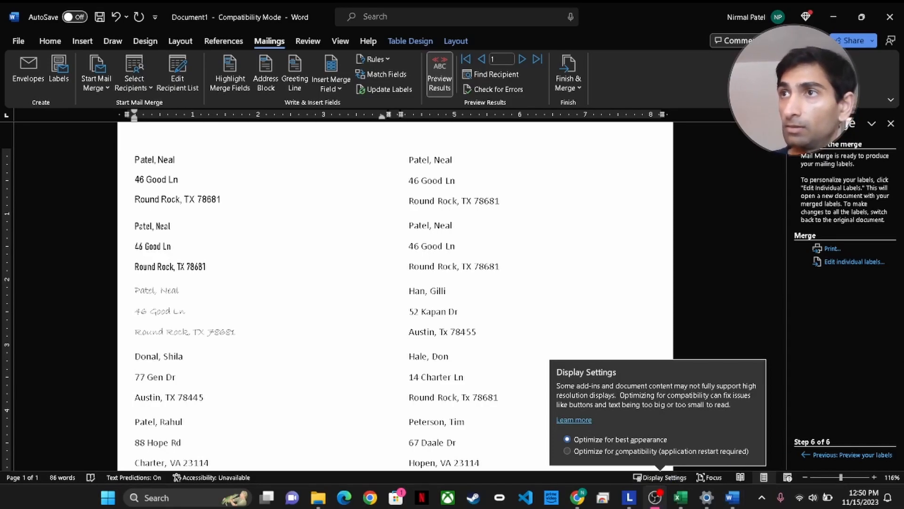